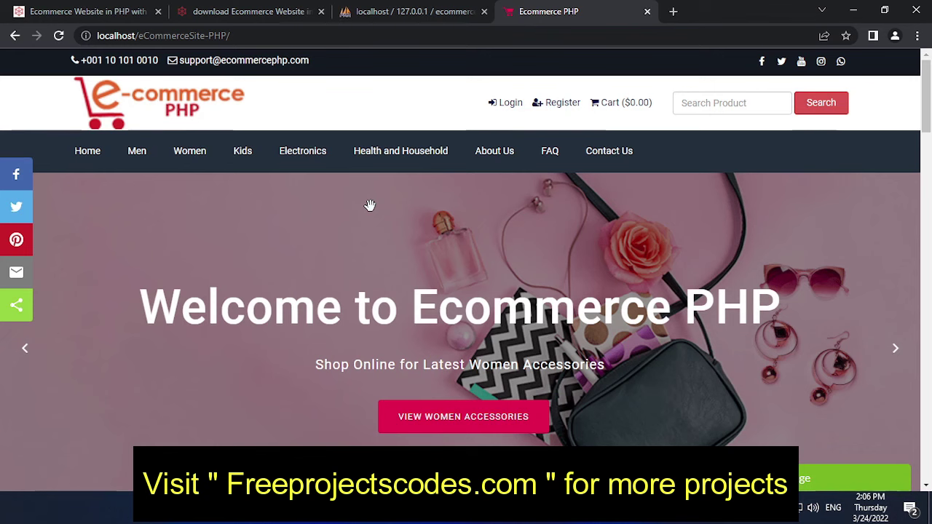
# Step: Look over the Women and Health and Household menus, then scroll down to Featured Products
pyautogui.moveTo(377, 162)
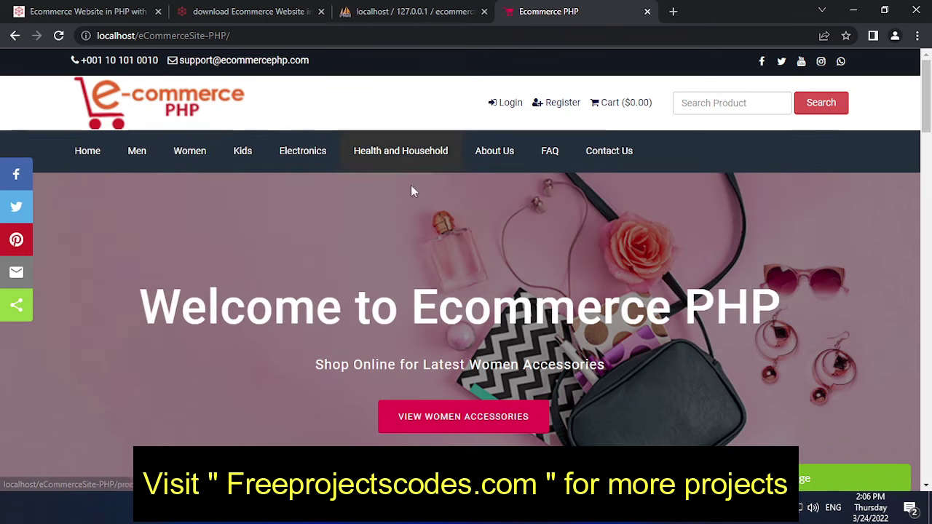
pyautogui.moveTo(338, 250)
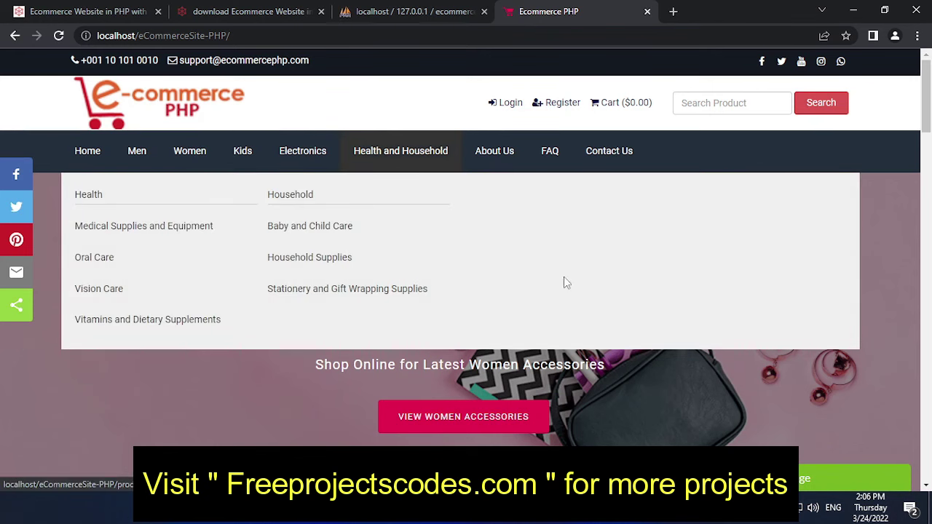
pyautogui.scroll(-3, 474, 364)
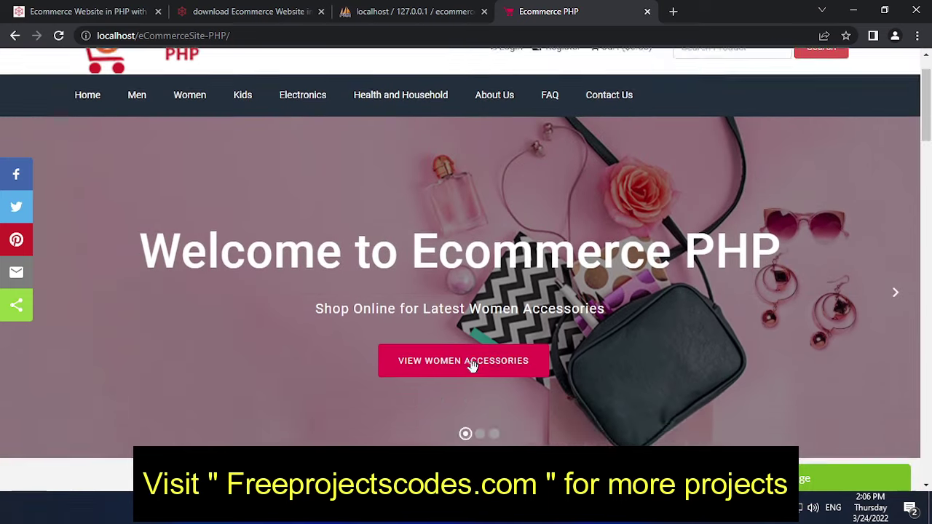
pyautogui.scroll(-2, 395, 354)
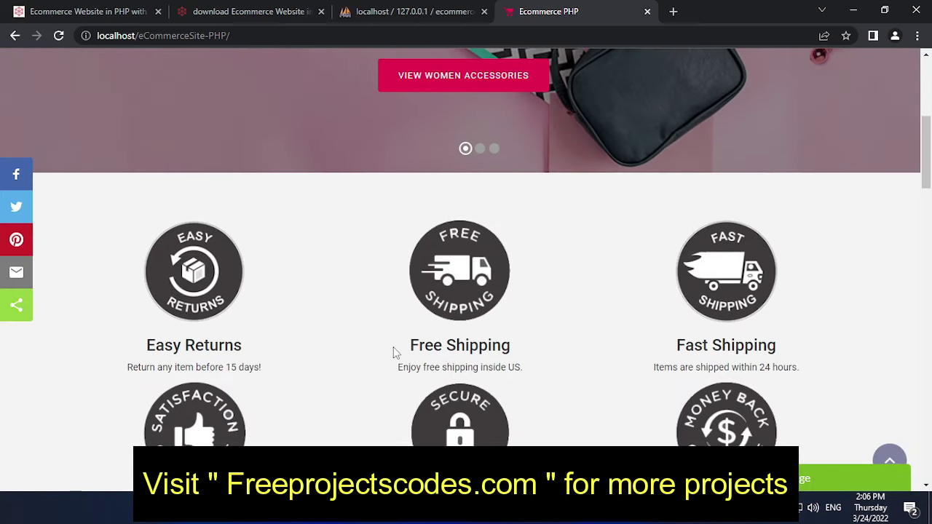
pyautogui.scroll(-2, 389, 351)
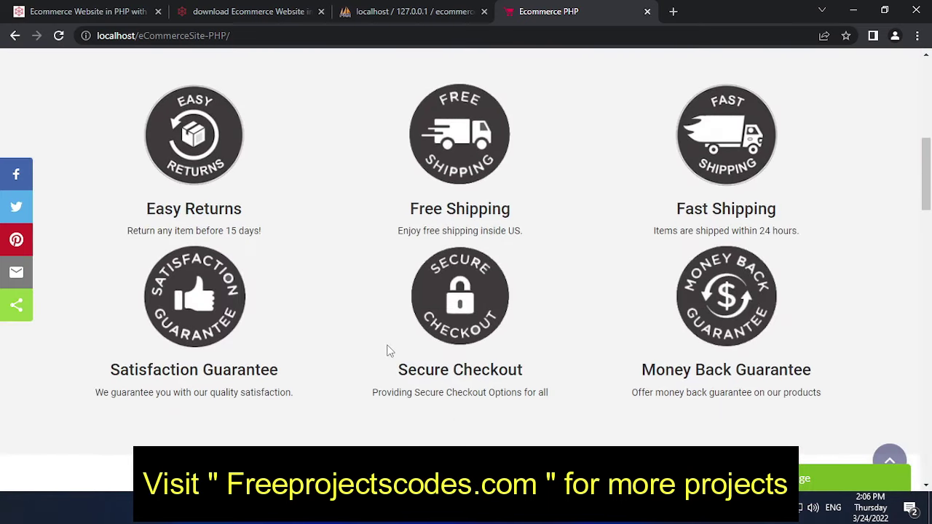
pyautogui.scroll(-3, 390, 351)
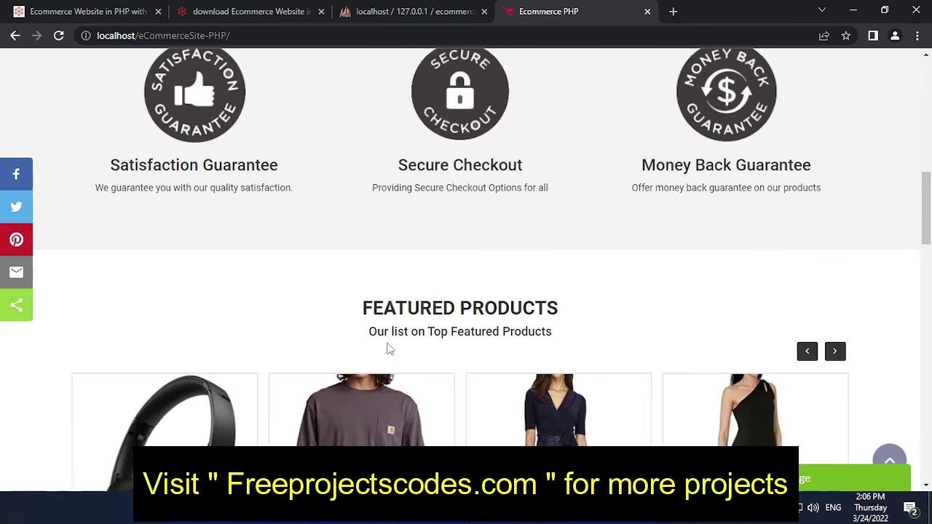
pyautogui.scroll(-2, 390, 350)
pyautogui.scroll(-2, 320, 313)
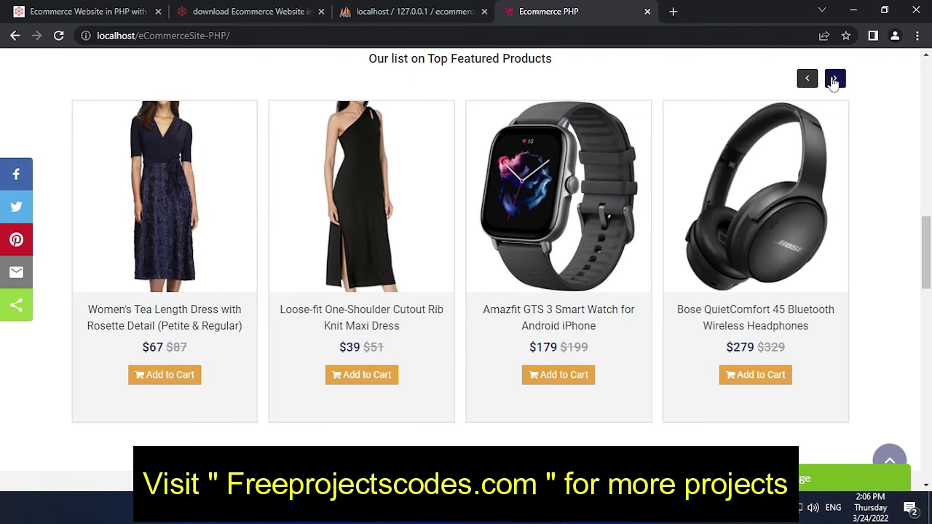
# Step: Cycle the Featured Products carousel through every item, ending on Bose headphones at $279
pyautogui.click(834, 80)
pyautogui.click(834, 80)
pyautogui.click(835, 80)
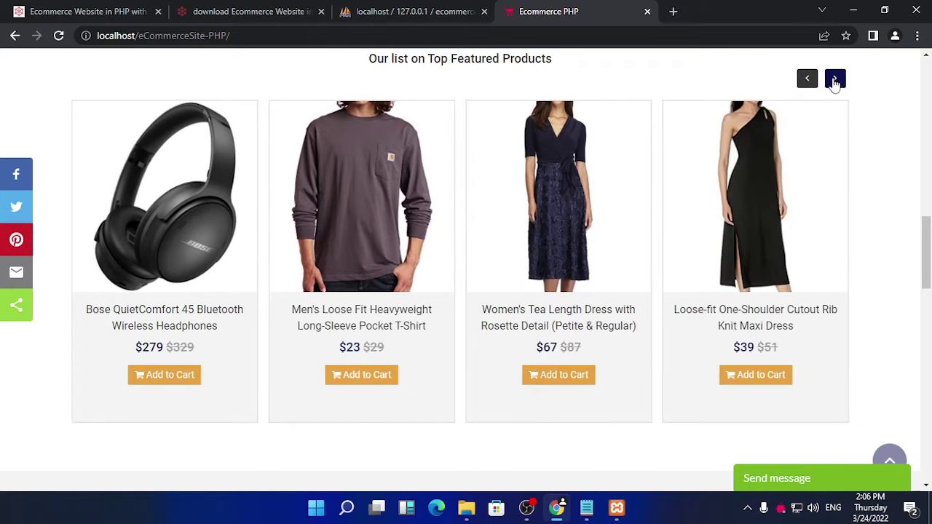
pyautogui.click(835, 80)
pyautogui.click(834, 80)
pyautogui.click(834, 80)
pyautogui.click(835, 80)
pyautogui.click(835, 80)
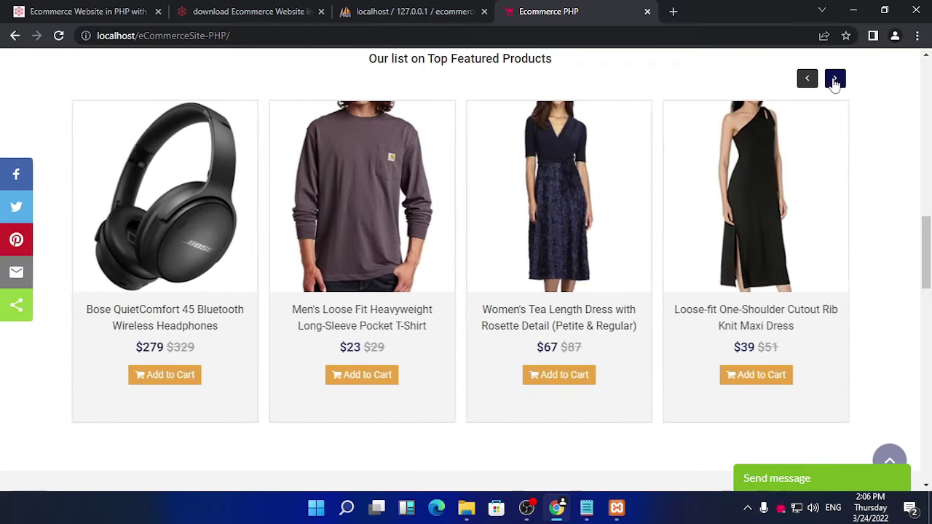
pyautogui.click(834, 80)
# Step: Highlight the Featured Products and Latest Products headings and advance the Latest Products carousel
pyautogui.scroll(3, 400, 257)
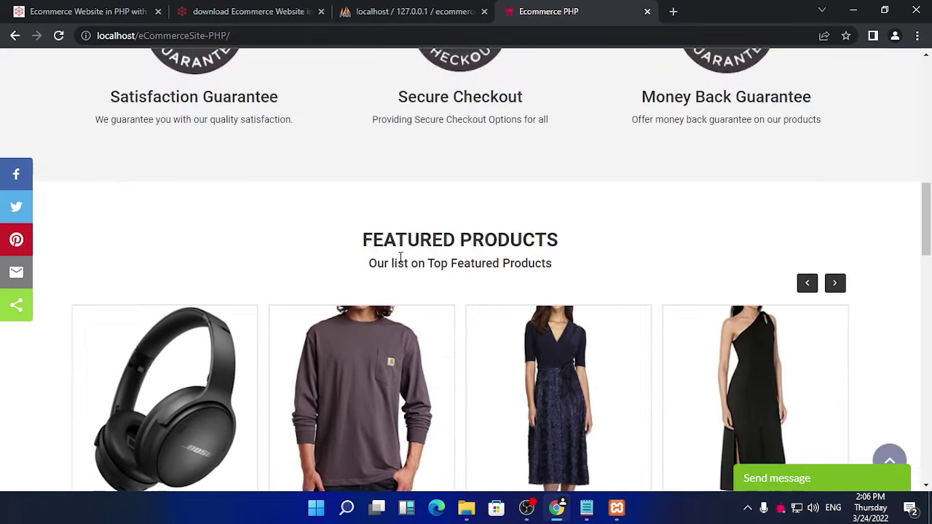
pyautogui.moveTo(566, 243); pyautogui.dragTo(308, 239)
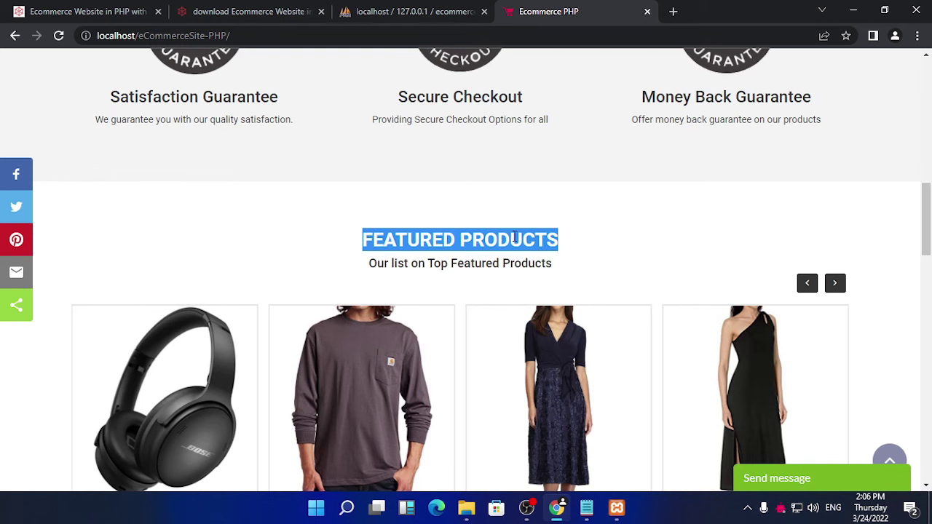
pyautogui.scroll(-8, 514, 237)
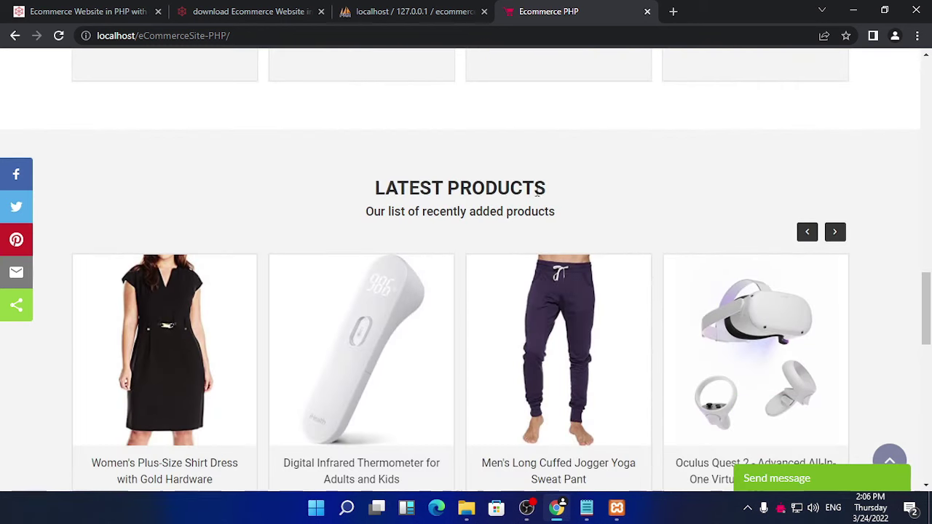
pyautogui.moveTo(537, 191); pyautogui.dragTo(372, 188)
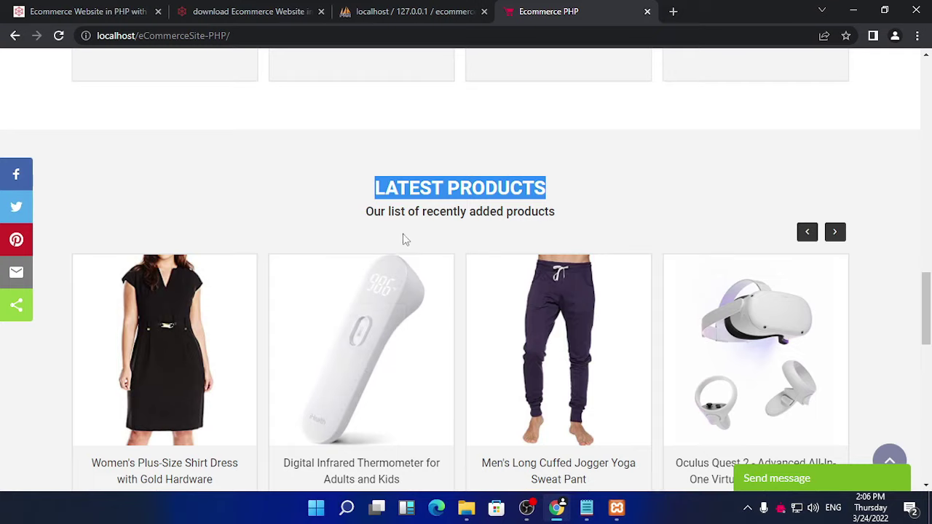
pyautogui.scroll(-1, 406, 239)
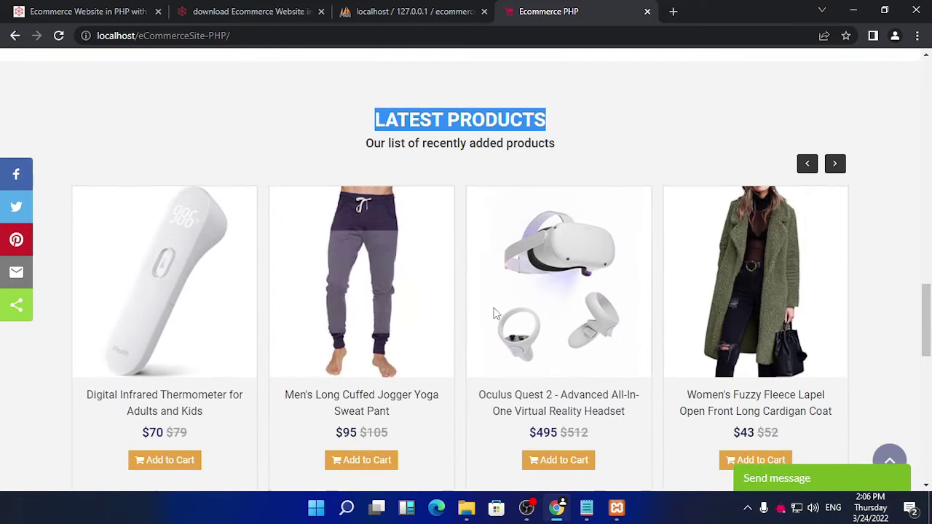
pyautogui.click(835, 165)
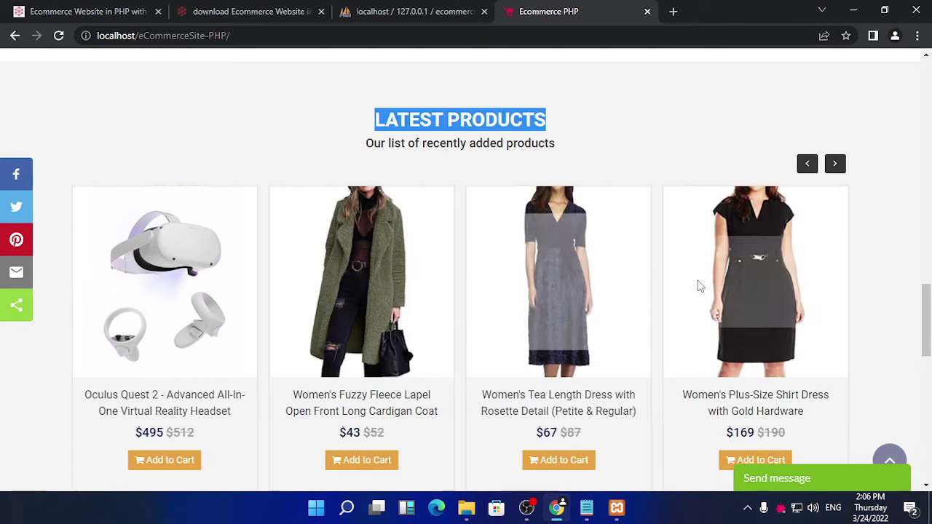
# Step: Highlight the Popular Products heading and try the newsletter email field at the page bottom
pyautogui.scroll(-4, 345, 284)
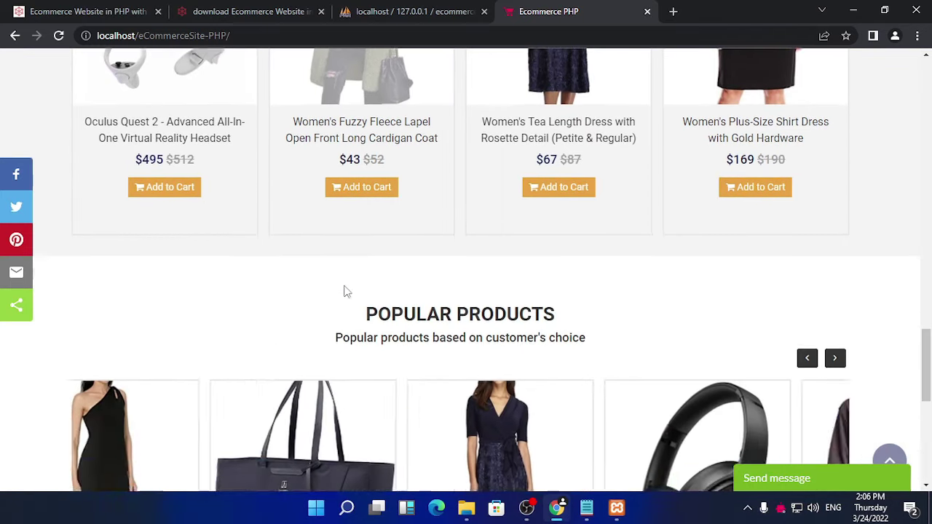
pyautogui.scroll(-3, 343, 285)
pyautogui.scroll(2, 342, 285)
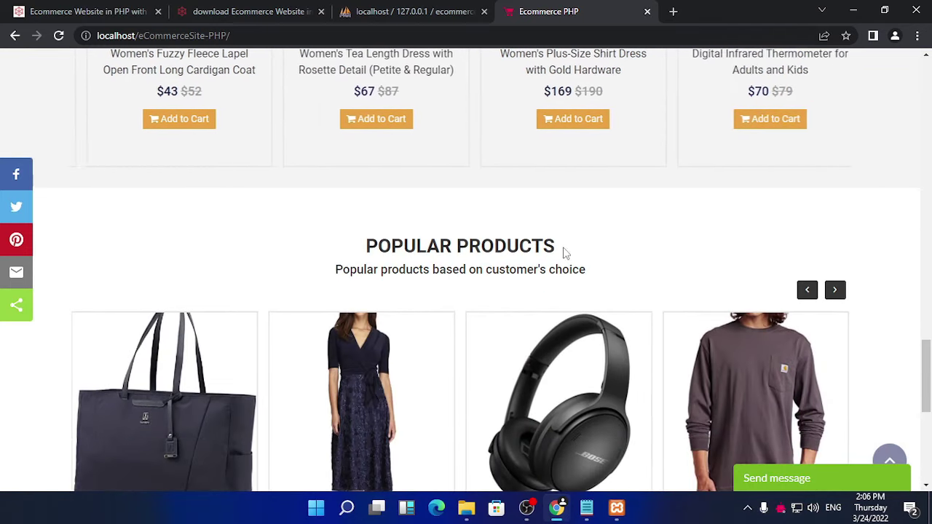
pyautogui.moveTo(565, 253); pyautogui.dragTo(370, 249)
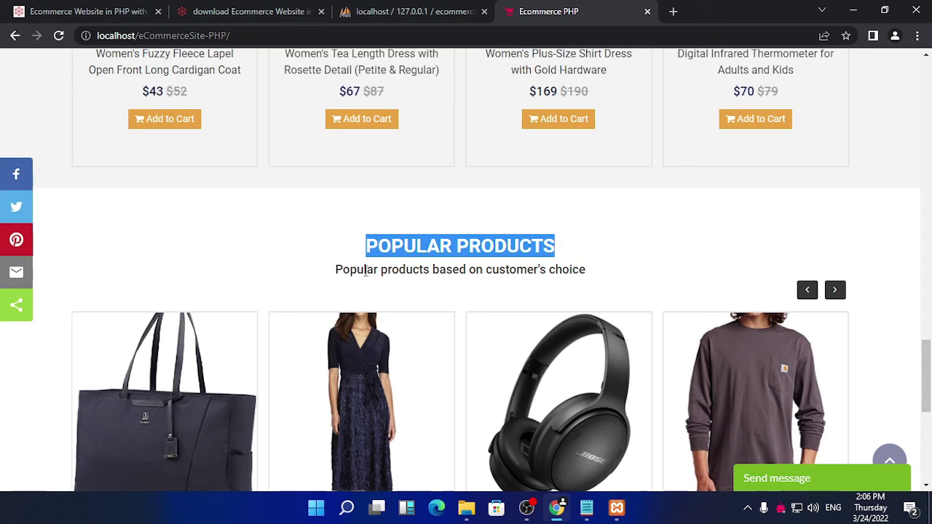
pyautogui.scroll(-2, 502, 306)
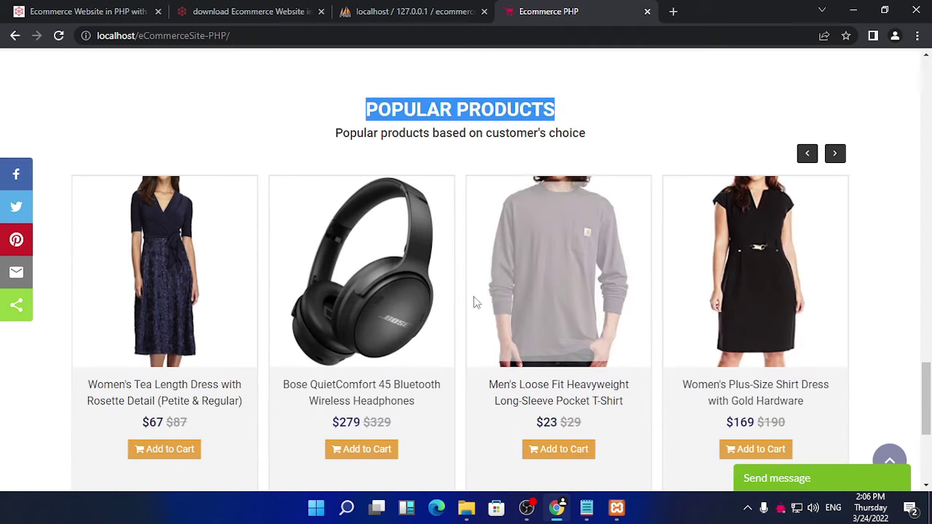
pyautogui.scroll(-4, 506, 321)
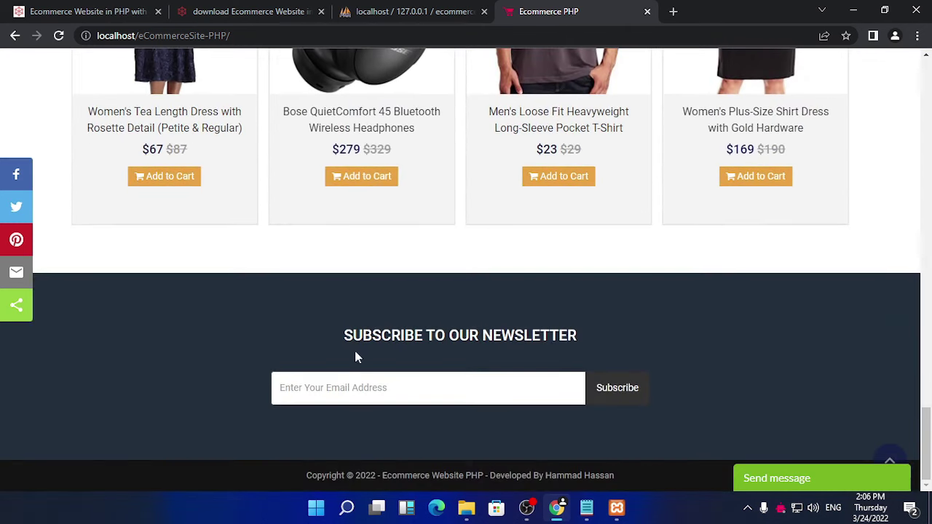
pyautogui.click(422, 386)
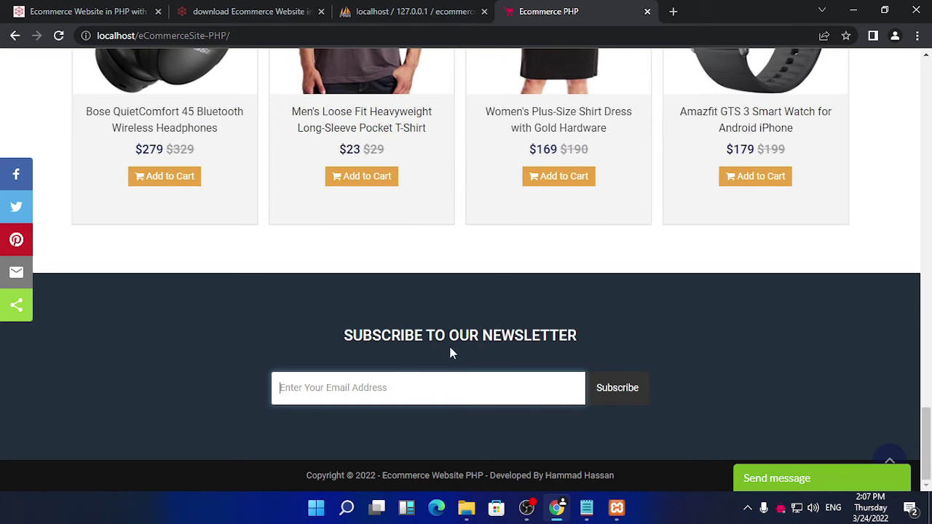
pyautogui.scroll(10, 447, 350)
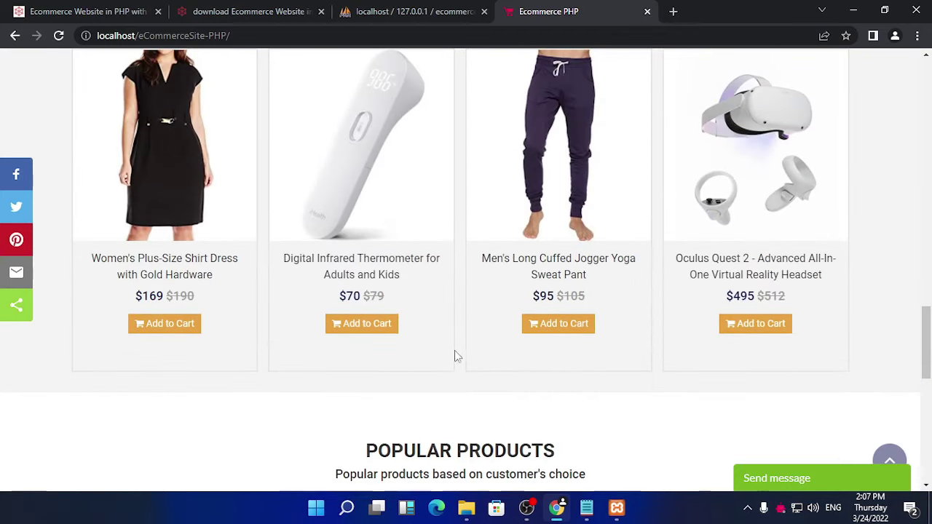
# Step: Try the contact message form's Name, Email and Message fields, then close the form
pyautogui.click(903, 484)
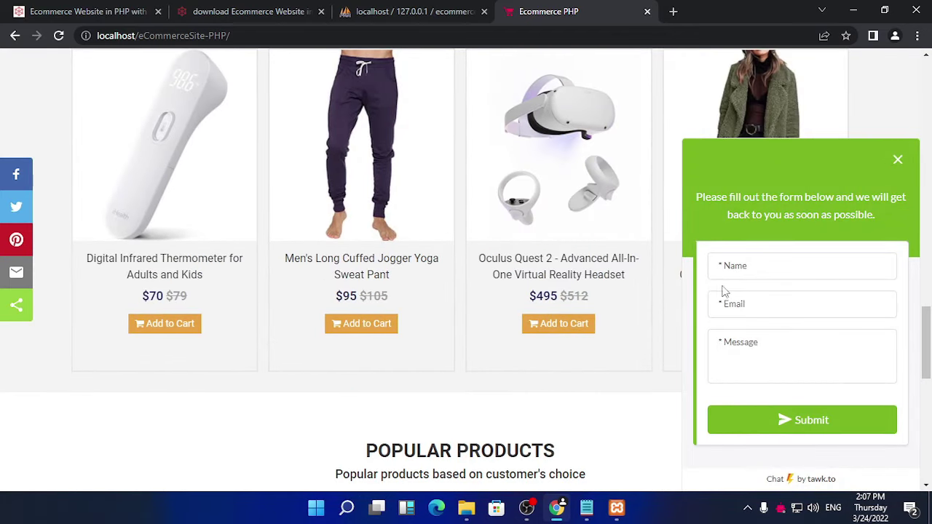
pyautogui.click(787, 267)
pyautogui.click(788, 317)
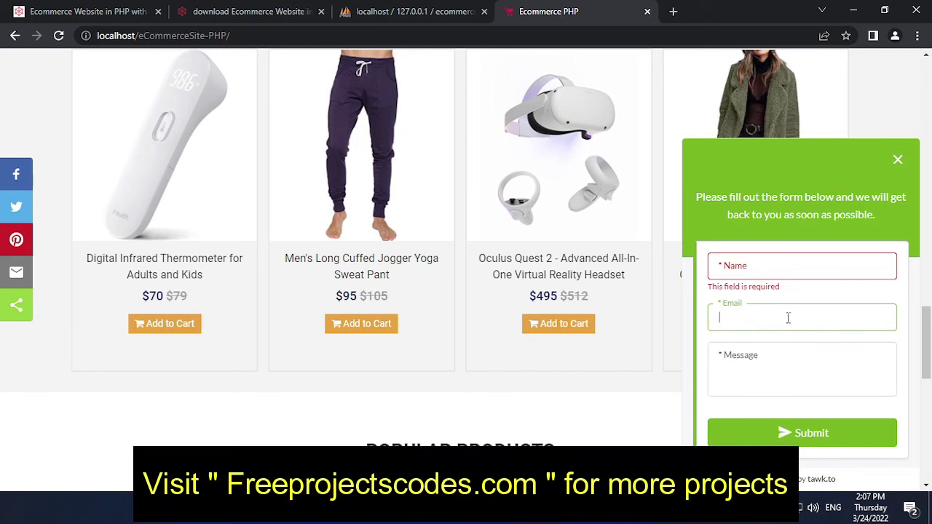
pyautogui.click(782, 355)
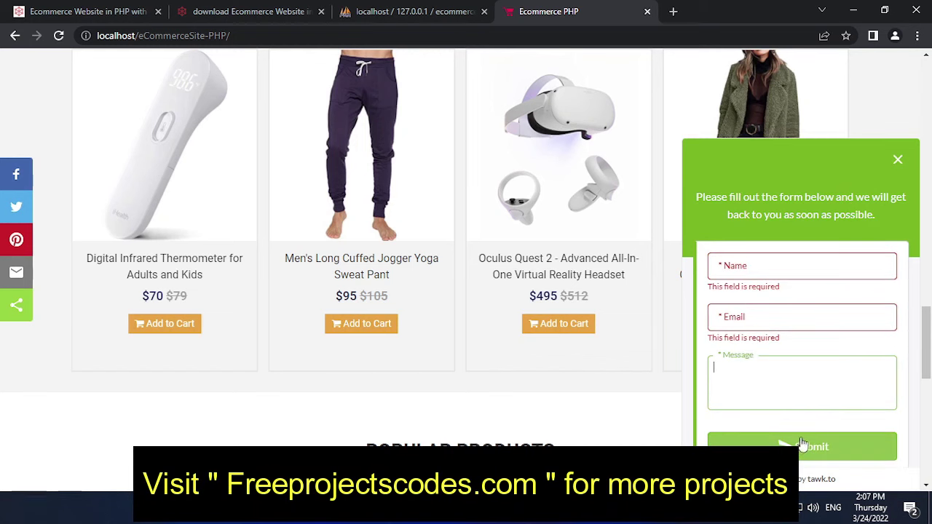
pyautogui.click(897, 160)
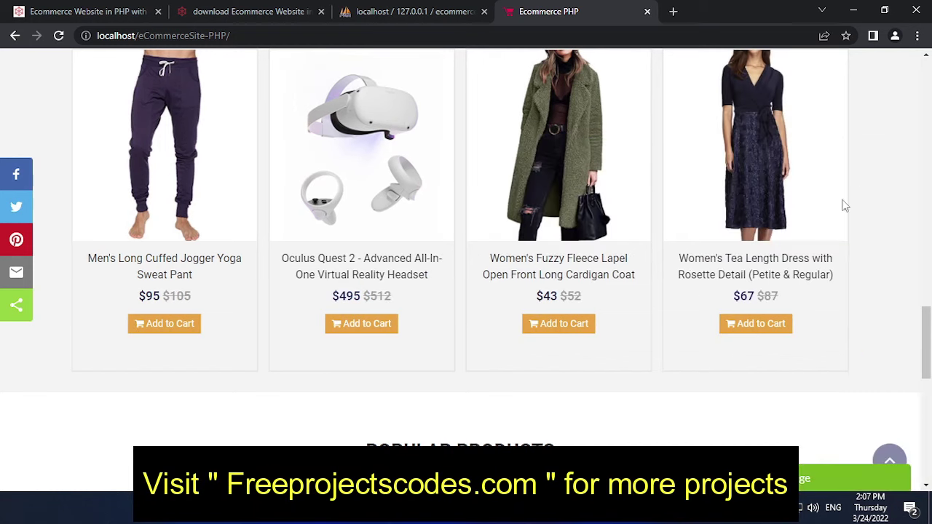
# Step: Jump back to the top of the home page and toggle the social share sidebar twice
pyautogui.click(885, 451)
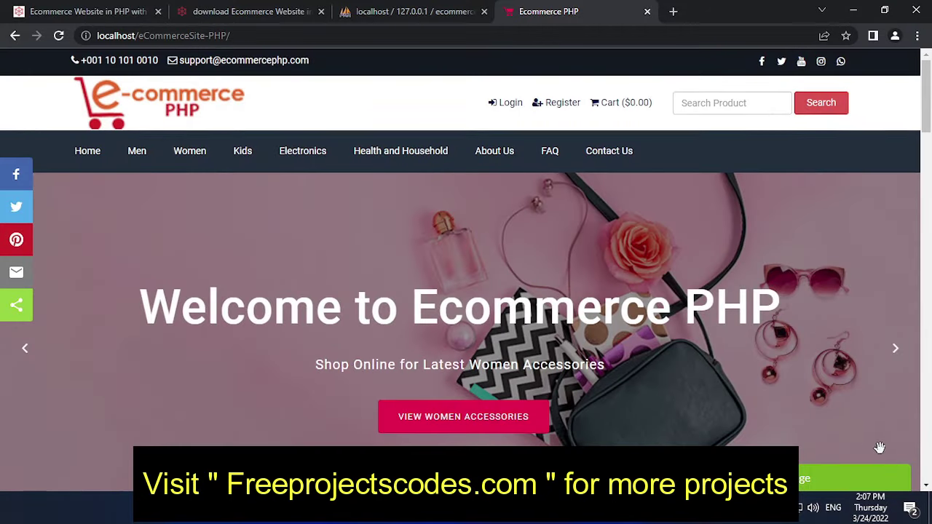
pyautogui.scroll(-9, 859, 422)
pyautogui.click(884, 468)
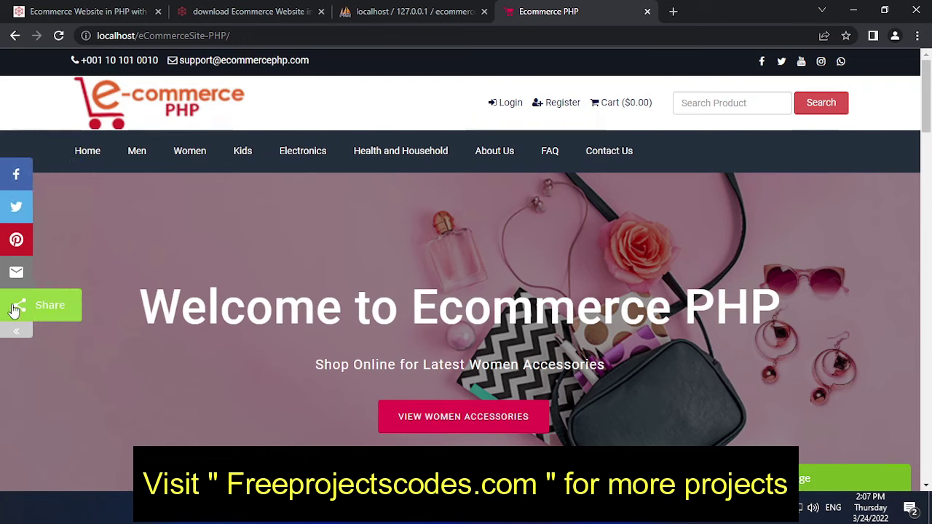
pyautogui.click(17, 333)
pyautogui.click(17, 335)
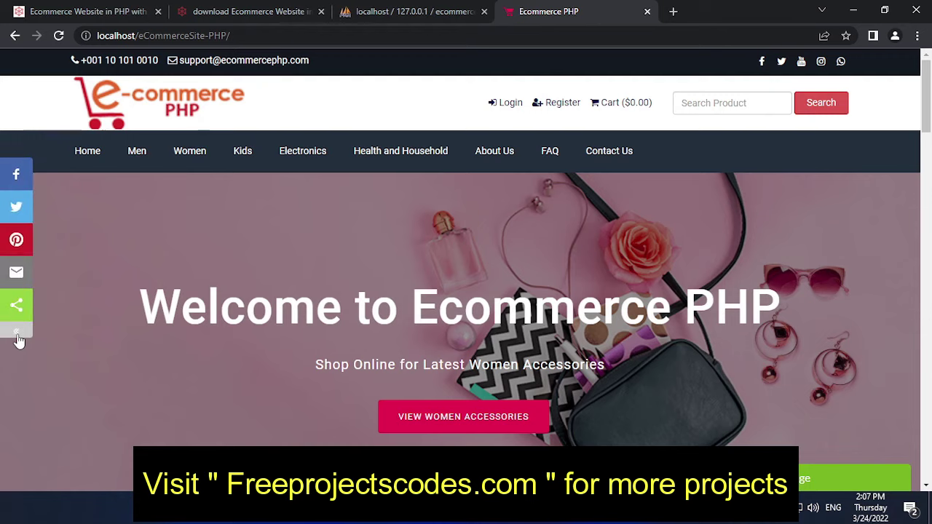
pyautogui.click(18, 334)
pyautogui.click(18, 334)
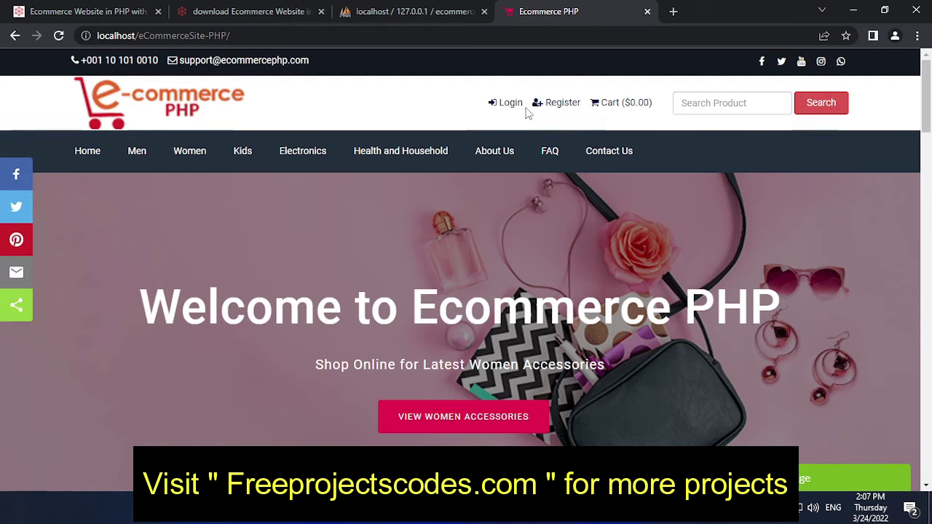
# Step: On the registration page, enter the customer's full name, company, email address and phone number
pyautogui.click(556, 106)
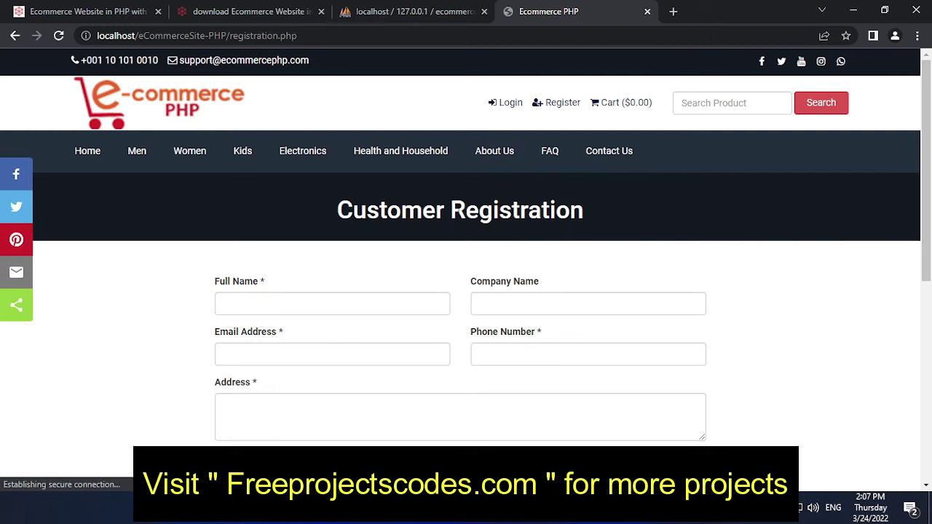
pyautogui.scroll(-4, 410, 315)
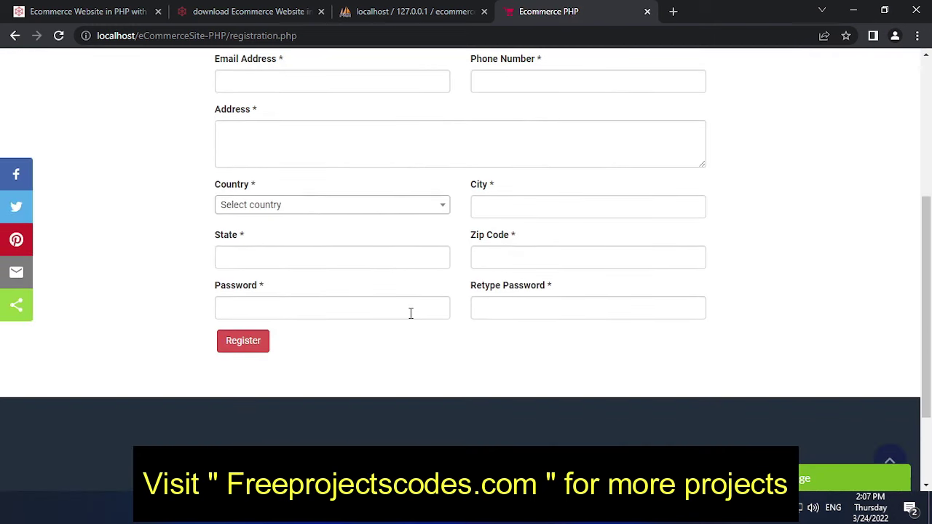
pyautogui.scroll(-2, 427, 292)
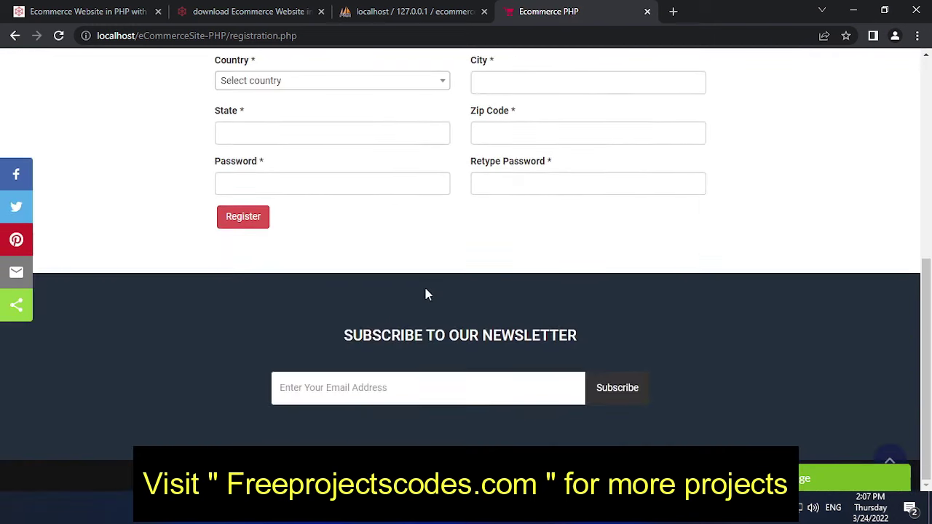
pyautogui.scroll(5, 323, 293)
pyautogui.click(301, 247)
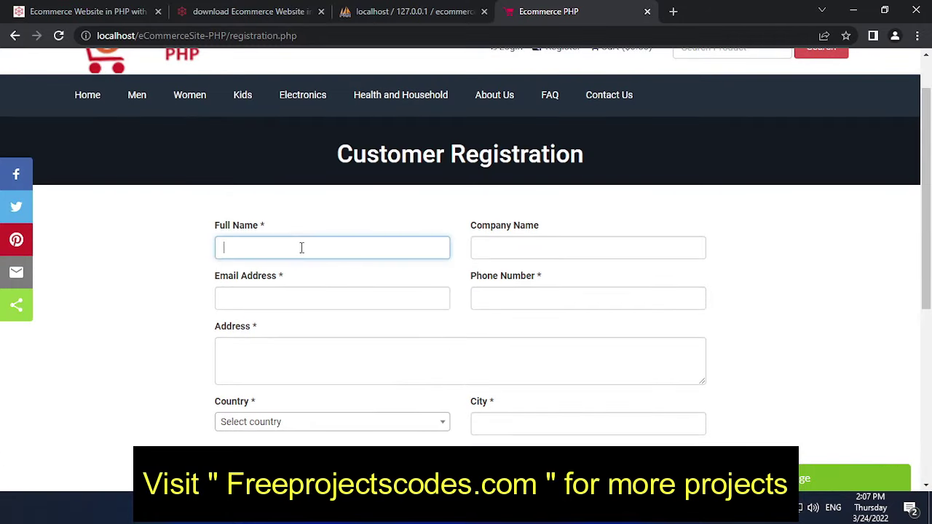
pyautogui.write('darkseid')
pyautogui.click(517, 250)
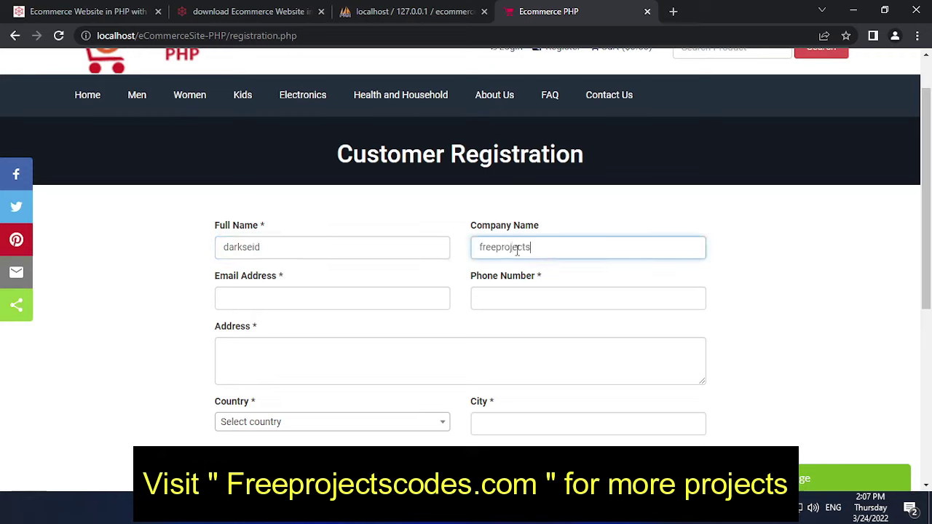
pyautogui.write('freeprojectscodes')
pyautogui.click(281, 296)
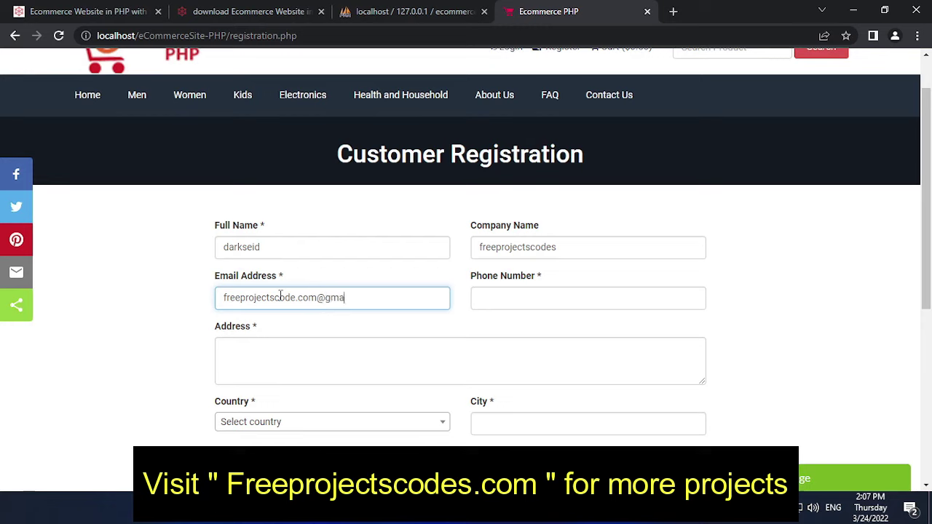
pyautogui.click(509, 298)
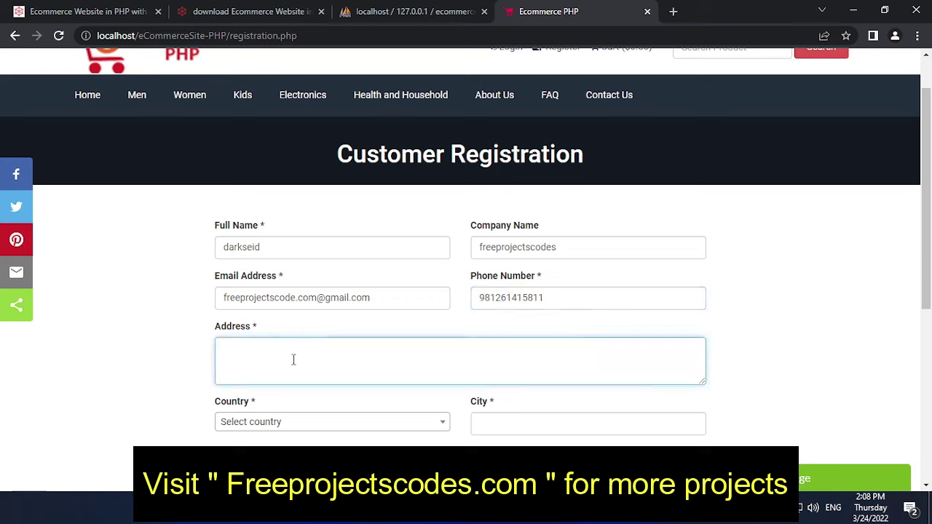
pyautogui.write('westorn')
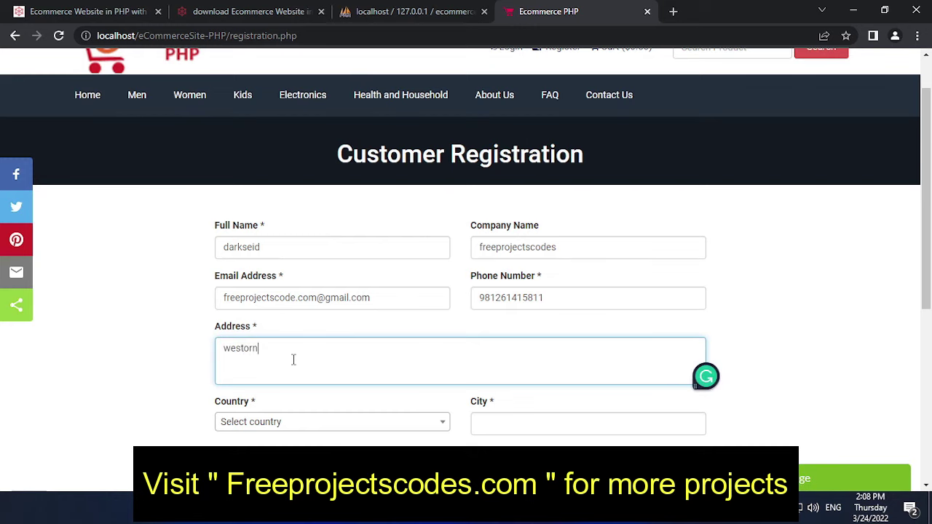
# Step: Choose Afghanistan as country, fill city, state, zip and a matching password, and submit the registration
pyautogui.scroll(-3, 419, 339)
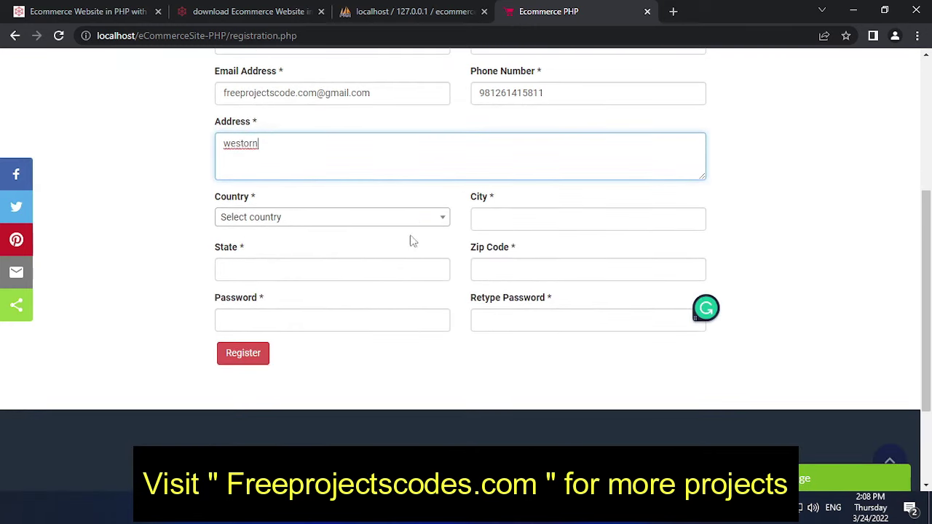
pyautogui.click(419, 217)
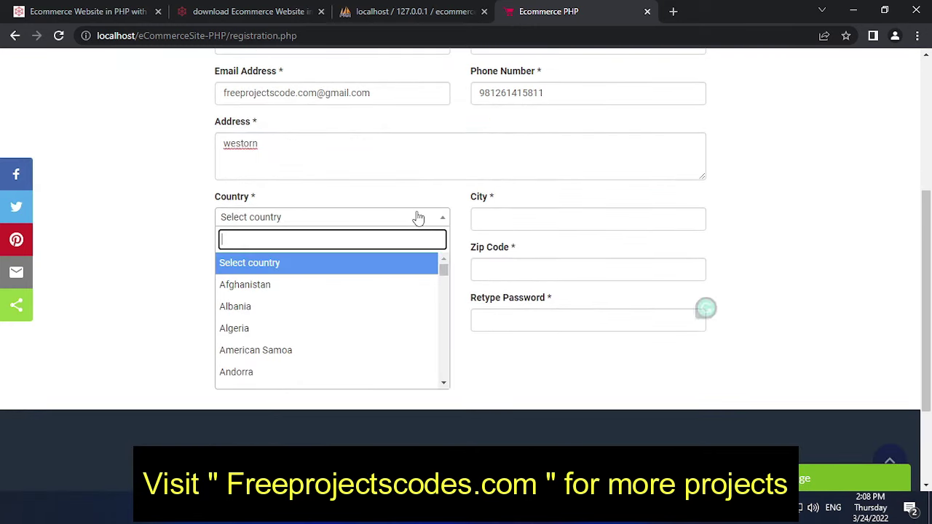
pyautogui.click(327, 292)
pyautogui.click(602, 216)
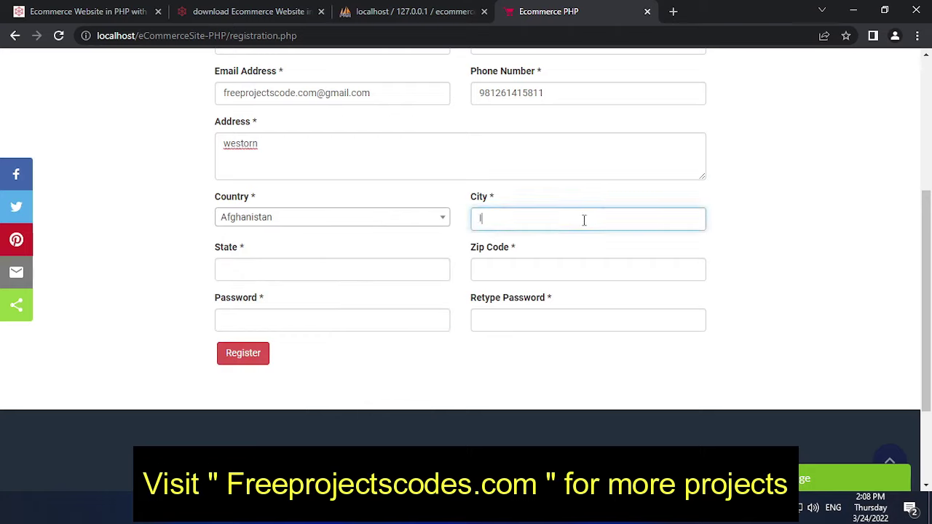
pyautogui.click(410, 271)
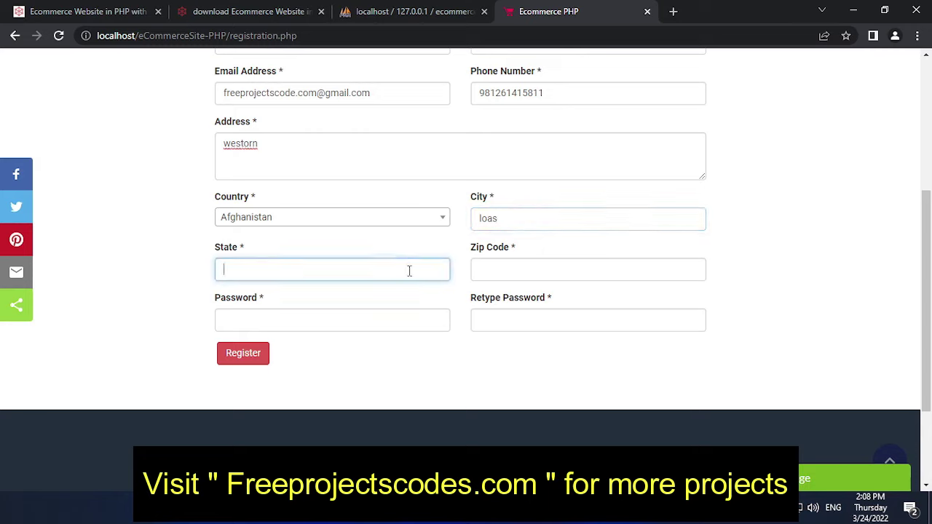
pyautogui.click(534, 263)
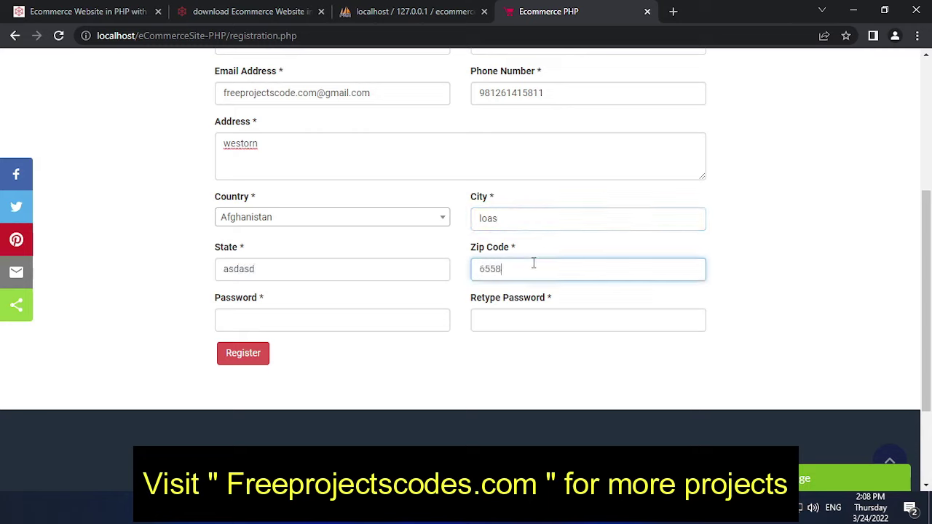
pyautogui.click(323, 316)
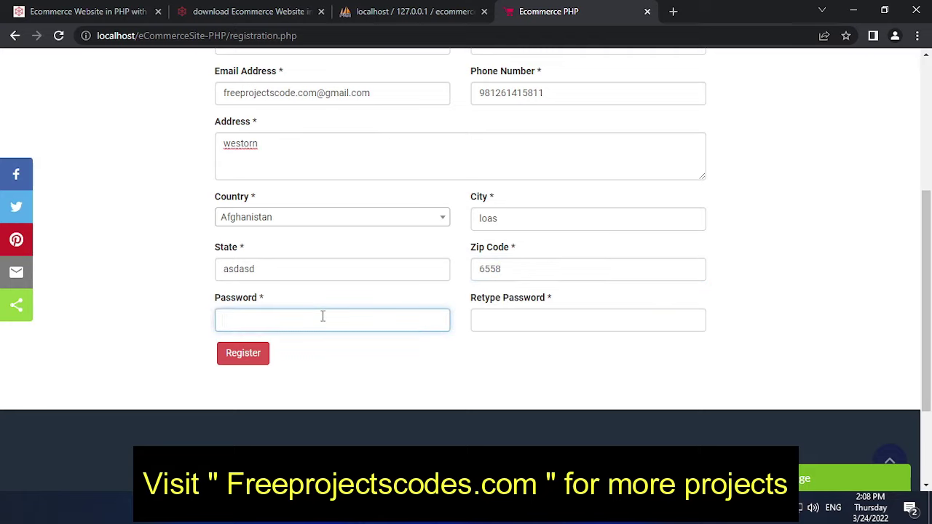
pyautogui.write('12')
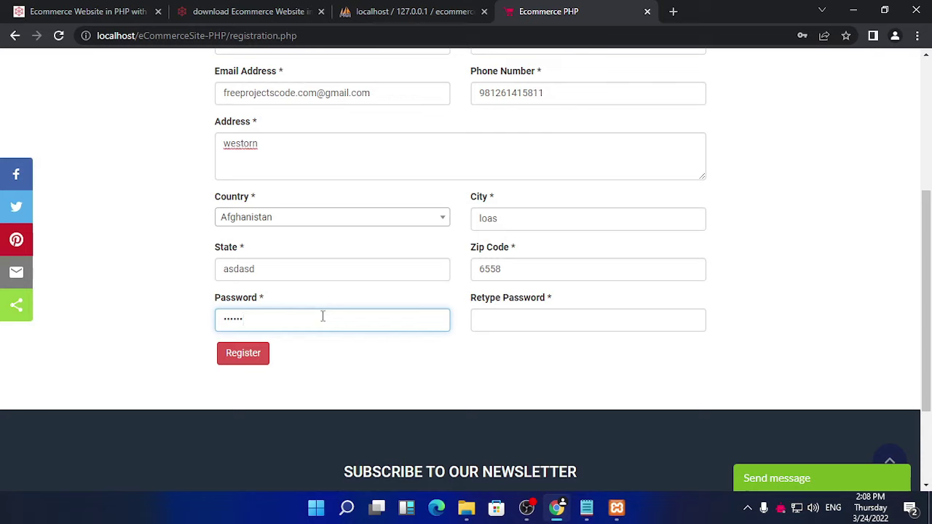
pyautogui.click(519, 320)
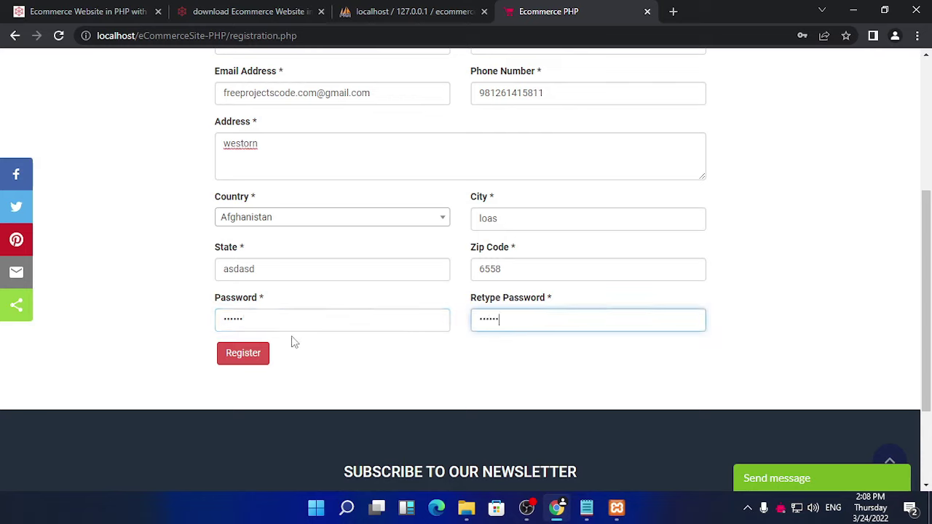
pyautogui.click(261, 352)
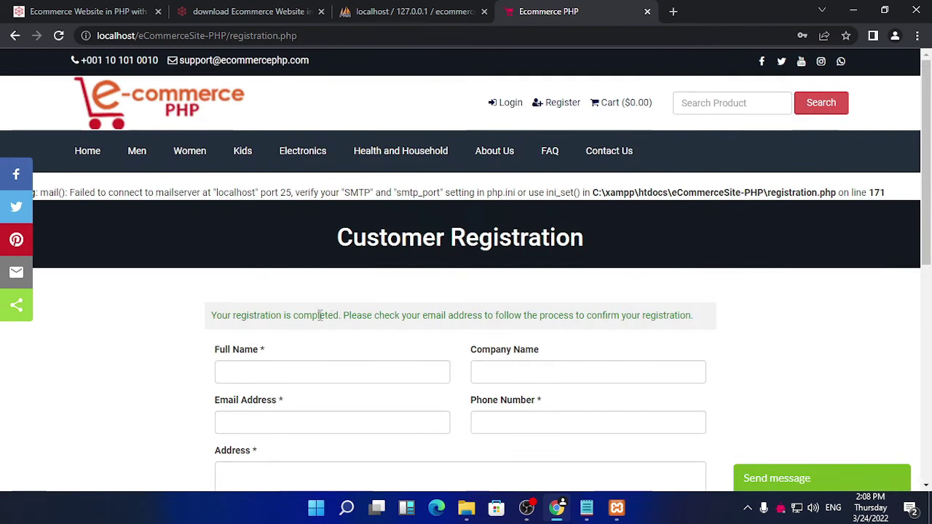
# Step: Highlight the 'Your registration is completed' message asking the customer to check their email
pyautogui.moveTo(210, 316); pyautogui.dragTo(697, 318)
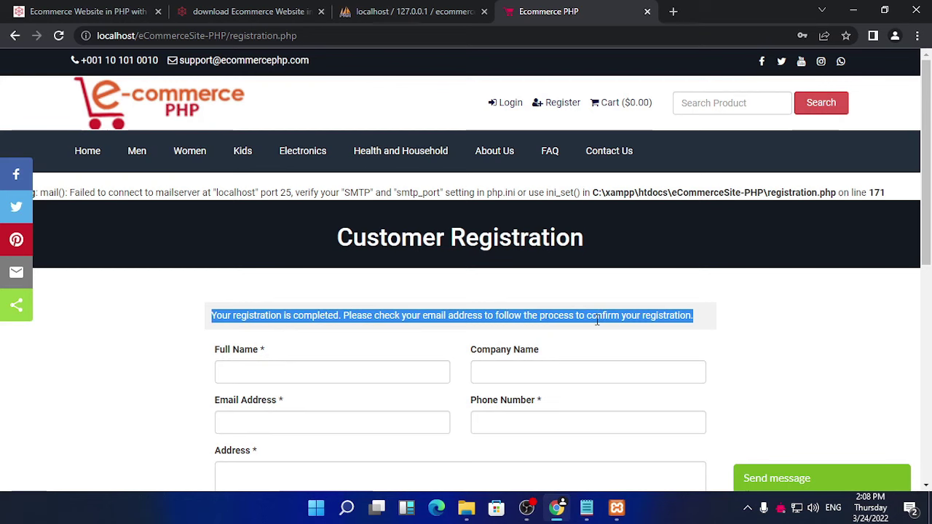
pyautogui.scroll(-6, 617, 331)
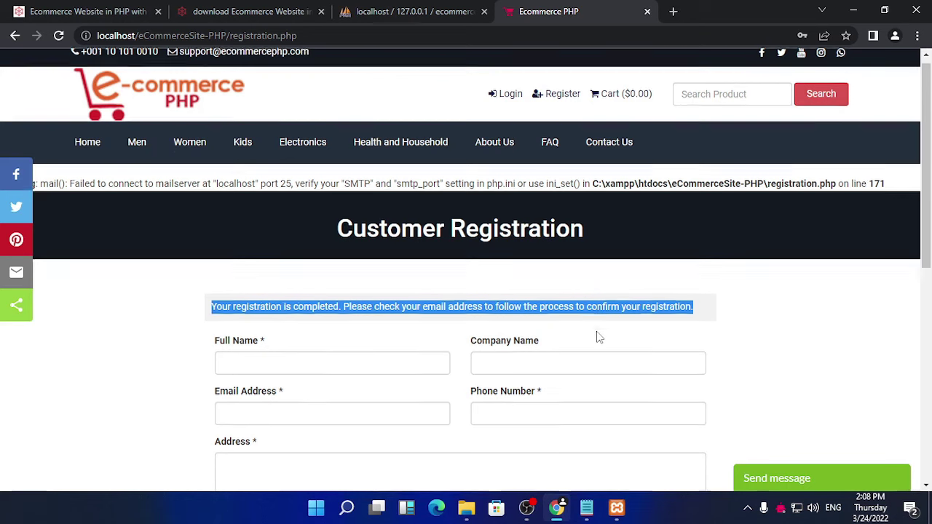
pyautogui.scroll(6, 594, 333)
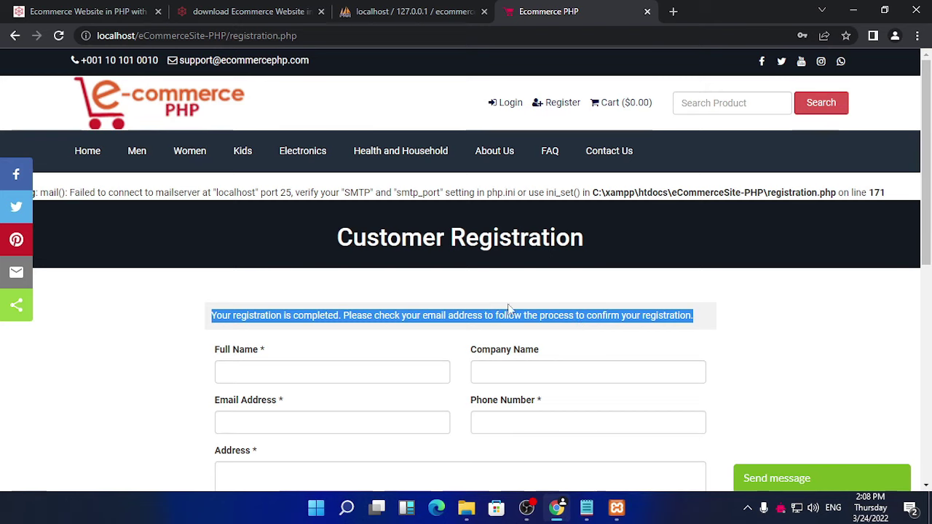
pyautogui.scroll(-4, 508, 308)
pyautogui.scroll(4, 499, 314)
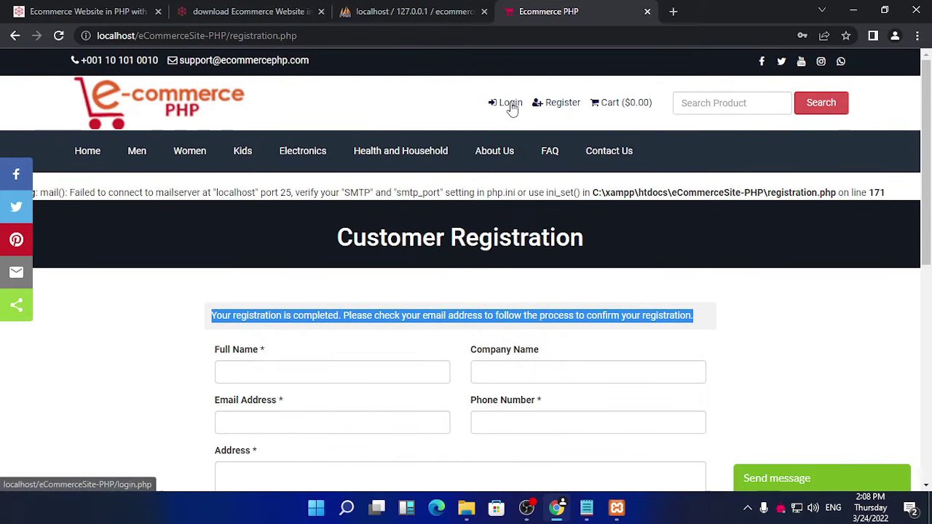
# Step: On the customer login page, fill in the email address copied from the Notepad notes
pyautogui.click(510, 103)
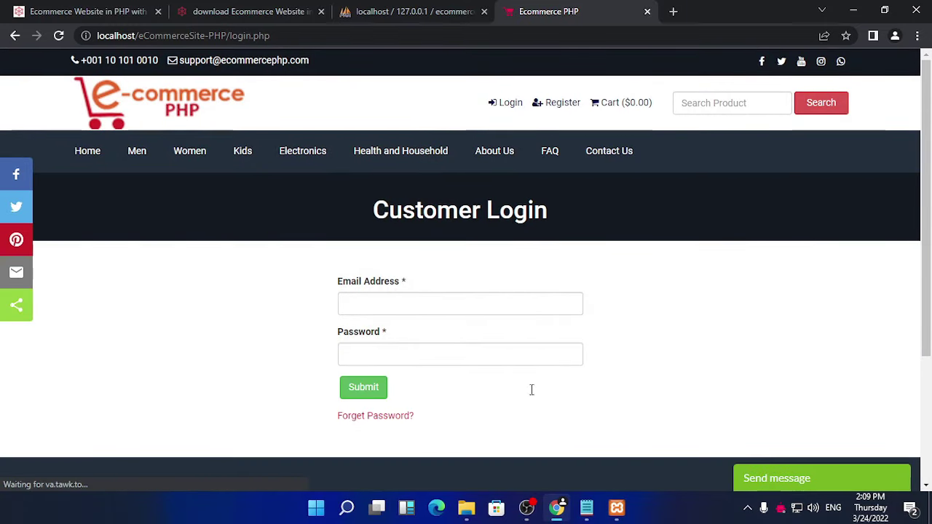
pyautogui.click(586, 507)
pyautogui.moveTo(273, 282); pyautogui.dragTo(187, 280)
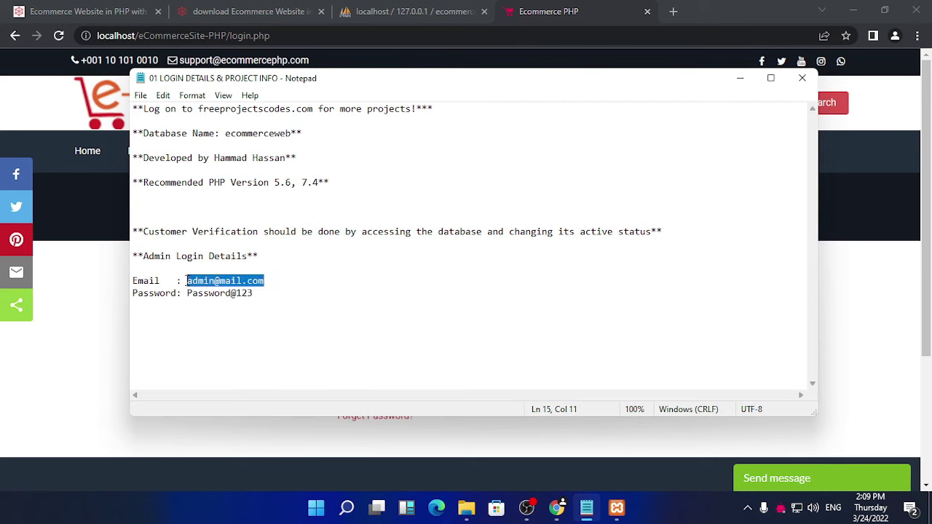
pyautogui.rightClick(210, 282)
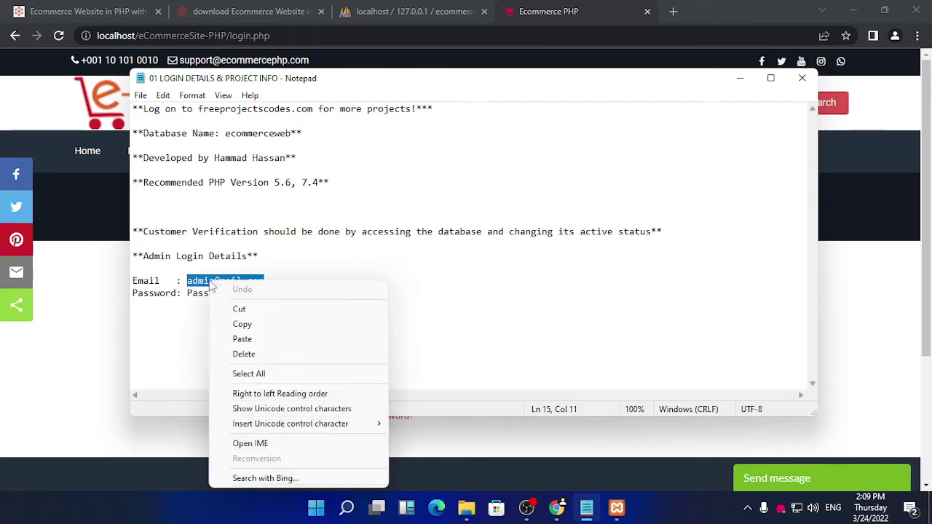
pyautogui.click(243, 324)
pyautogui.click(844, 271)
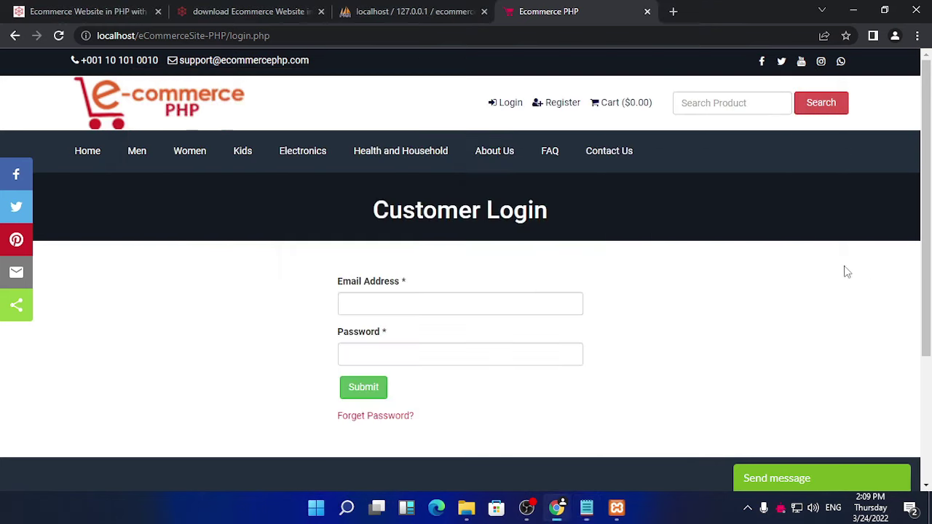
pyautogui.click(489, 304)
pyautogui.rightClick(490, 306)
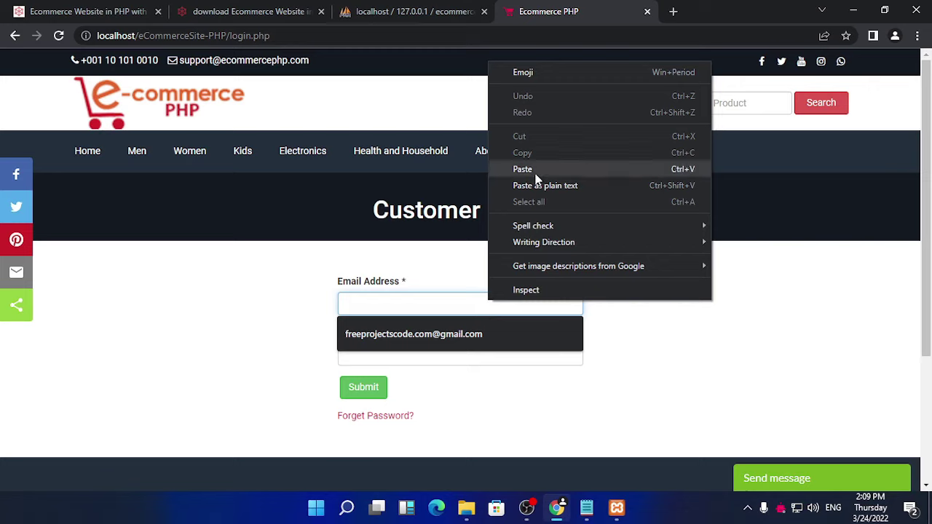
pyautogui.click(348, 334)
# Step: Enter the account password and submit, which reports an inactive account, then return Home
pyautogui.click(394, 349)
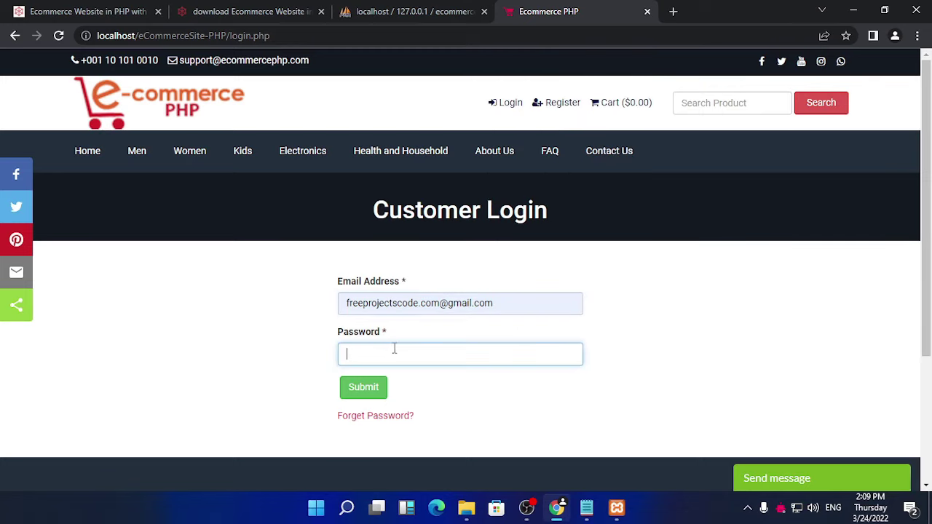
pyautogui.write('12345')
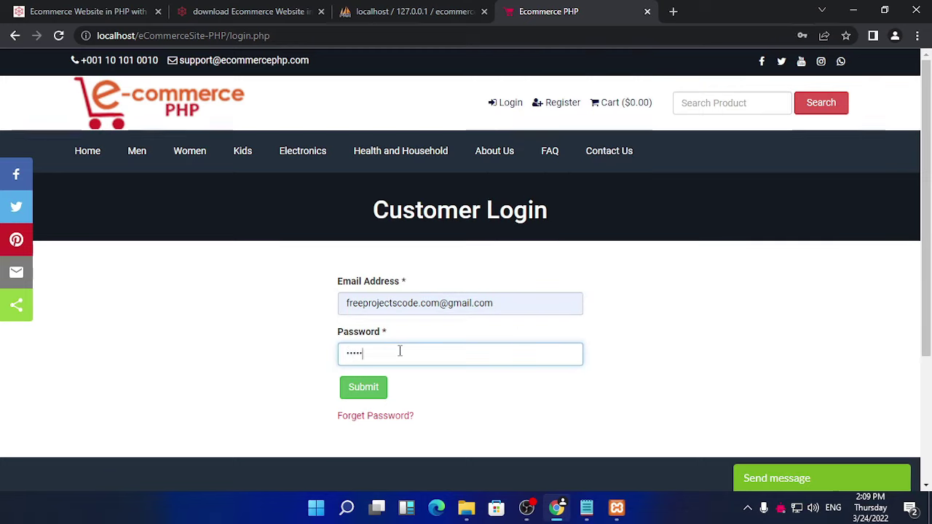
pyautogui.click(385, 396)
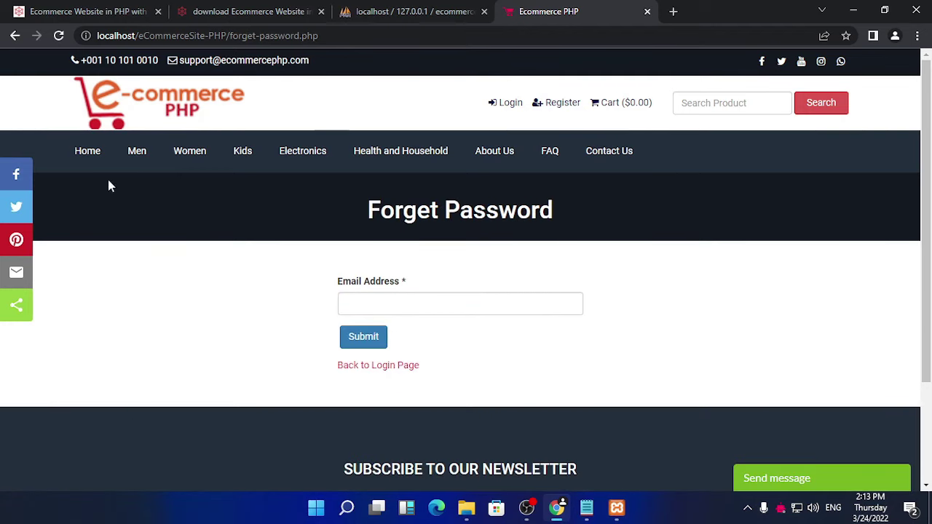
pyautogui.click(87, 154)
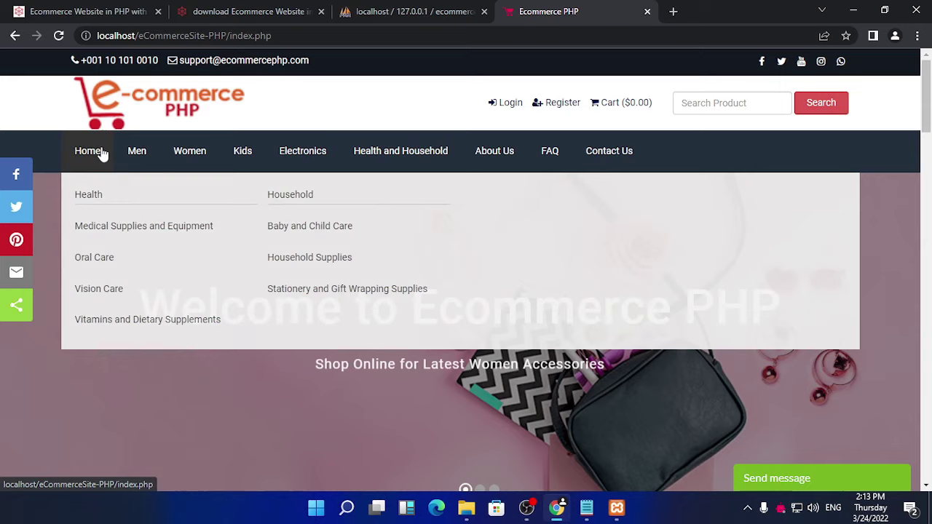
pyautogui.moveTo(142, 152)
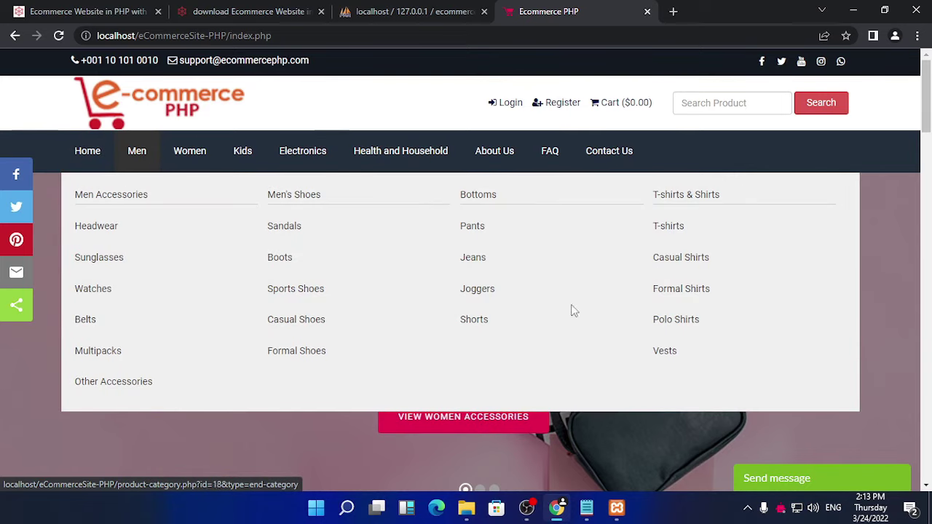
pyautogui.moveTo(210, 159)
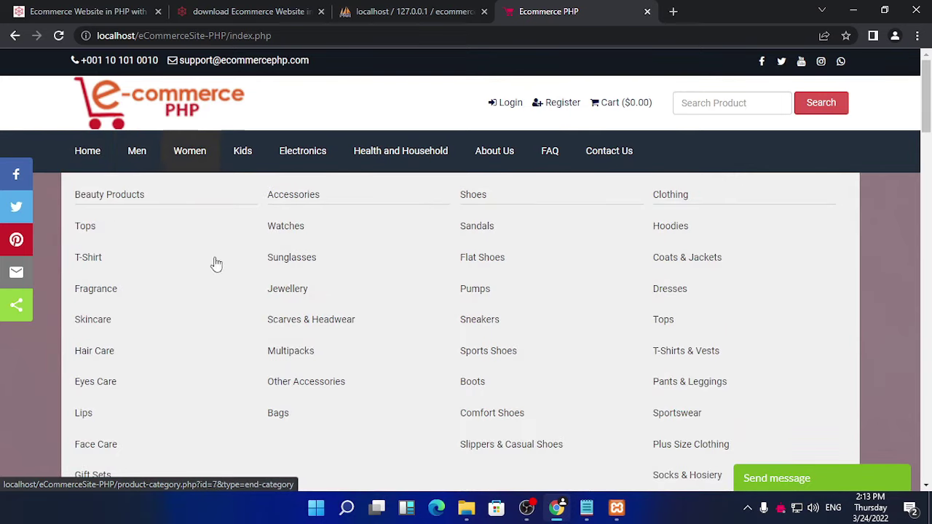
pyautogui.scroll(-3, 327, 361)
pyautogui.scroll(2, 362, 248)
pyautogui.moveTo(246, 83)
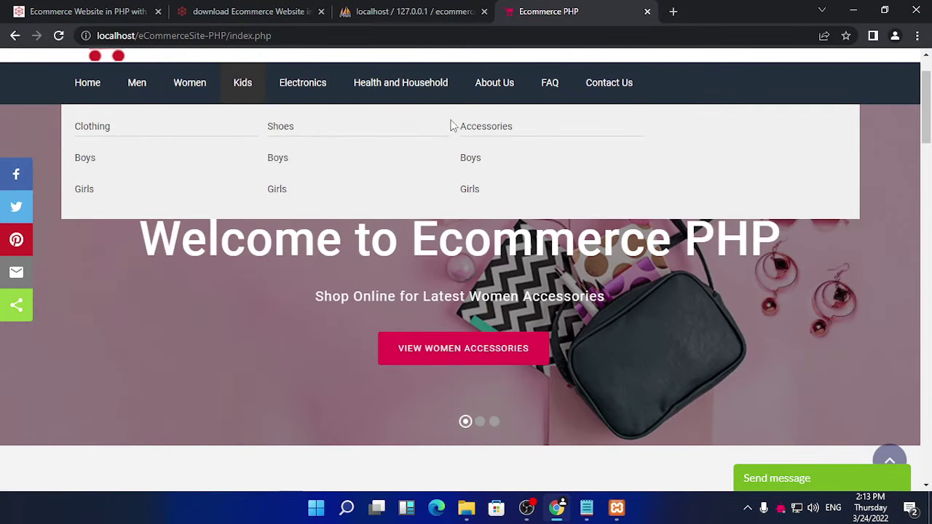
pyautogui.moveTo(390, 87)
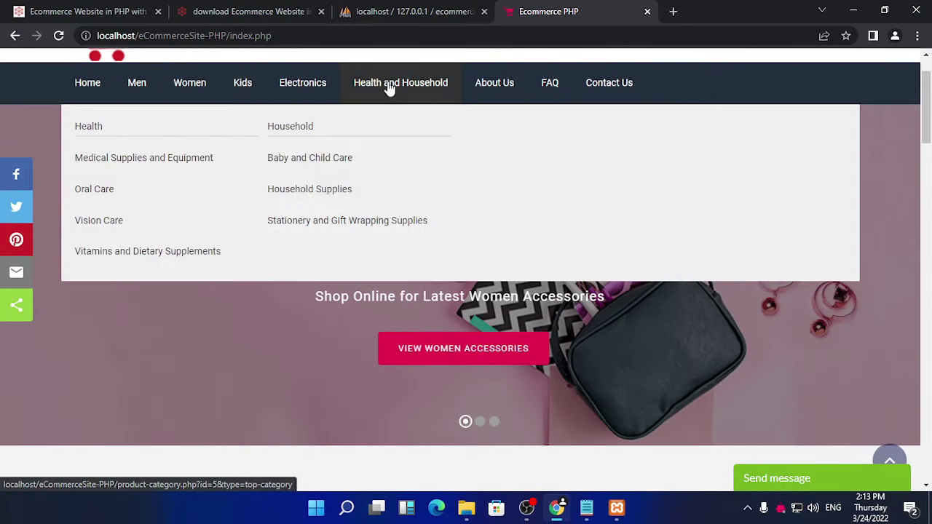
pyautogui.click(490, 86)
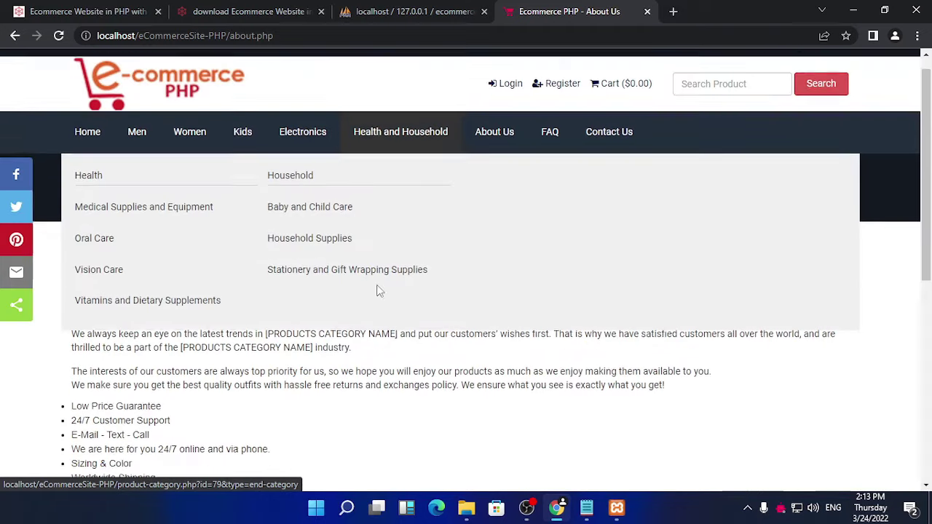
pyautogui.scroll(-3, 366, 308)
pyautogui.scroll(3, 366, 310)
pyautogui.scroll(-1, 367, 311)
pyautogui.scroll(3, 366, 311)
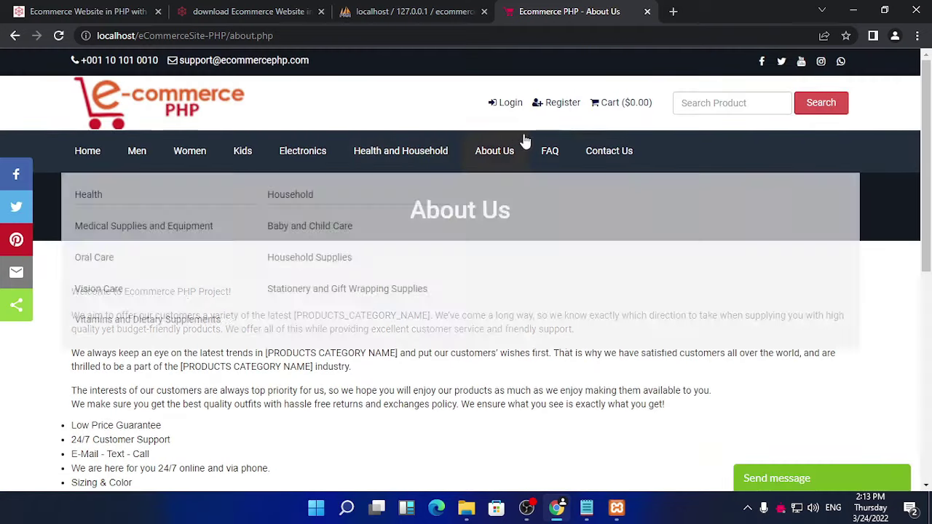
pyautogui.click(598, 153)
pyautogui.scroll(-1, 391, 273)
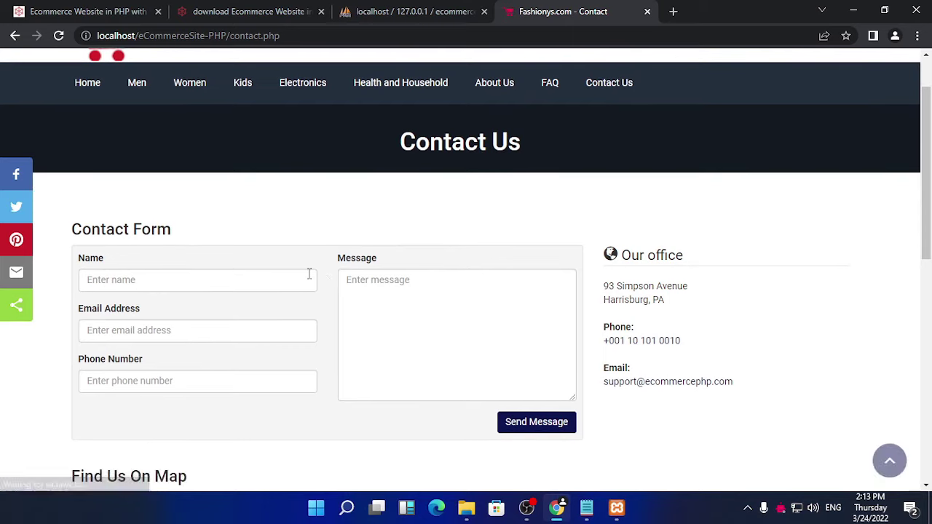
pyautogui.scroll(-5, 393, 312)
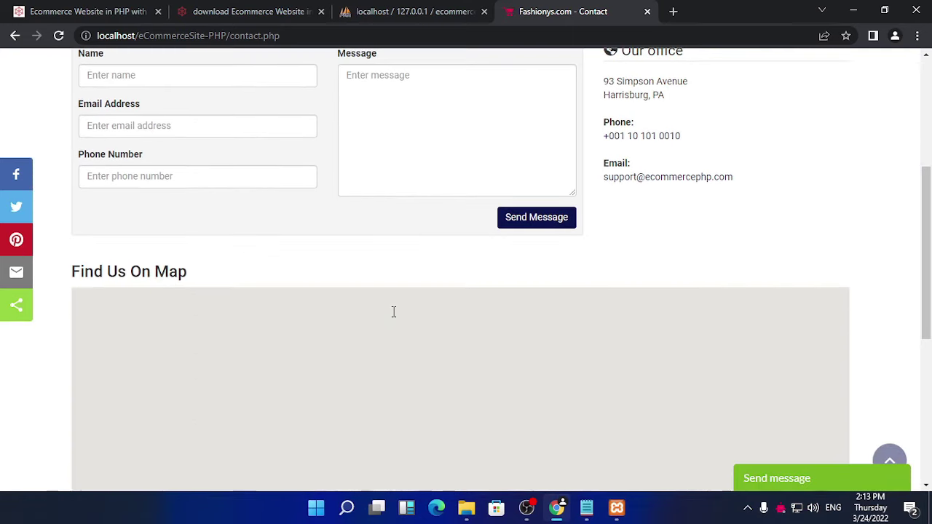
pyautogui.scroll(6, 393, 312)
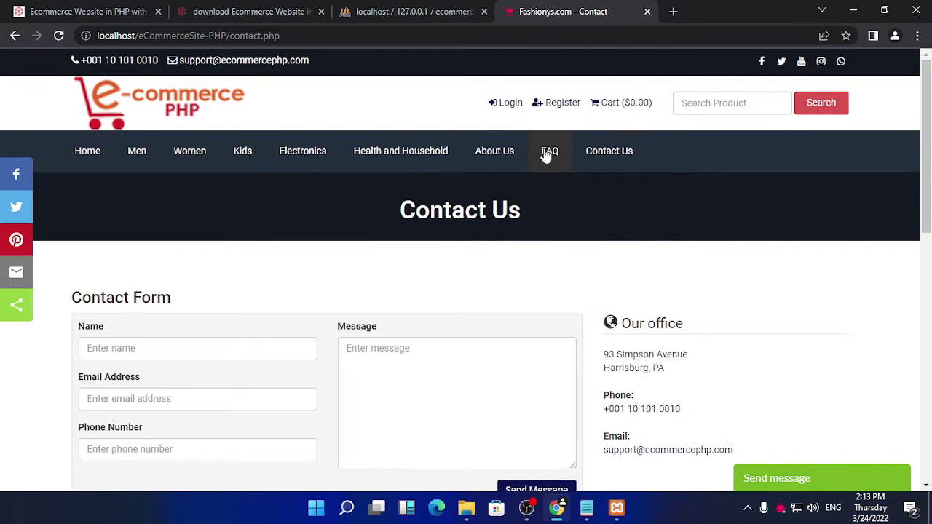
pyautogui.click(548, 152)
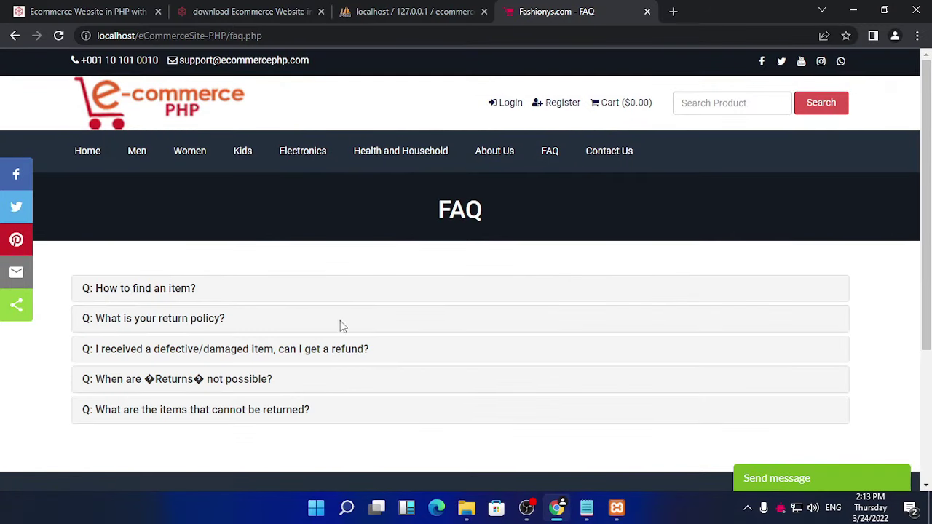
pyautogui.scroll(-3, 205, 320)
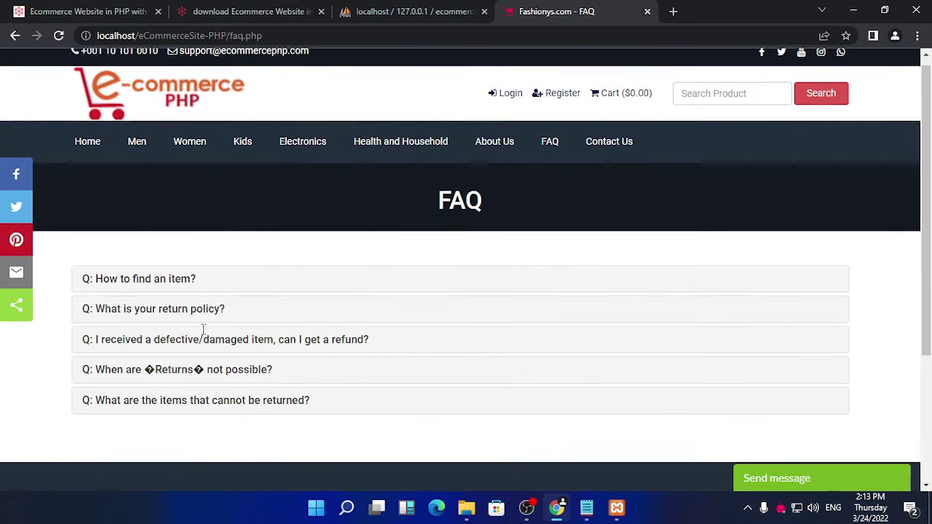
pyautogui.scroll(3, 203, 335)
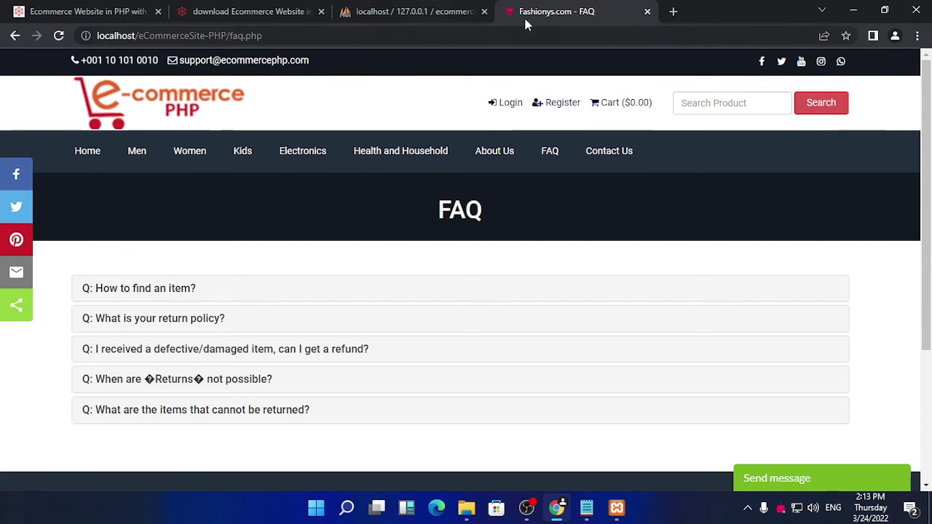
pyautogui.click(246, 93)
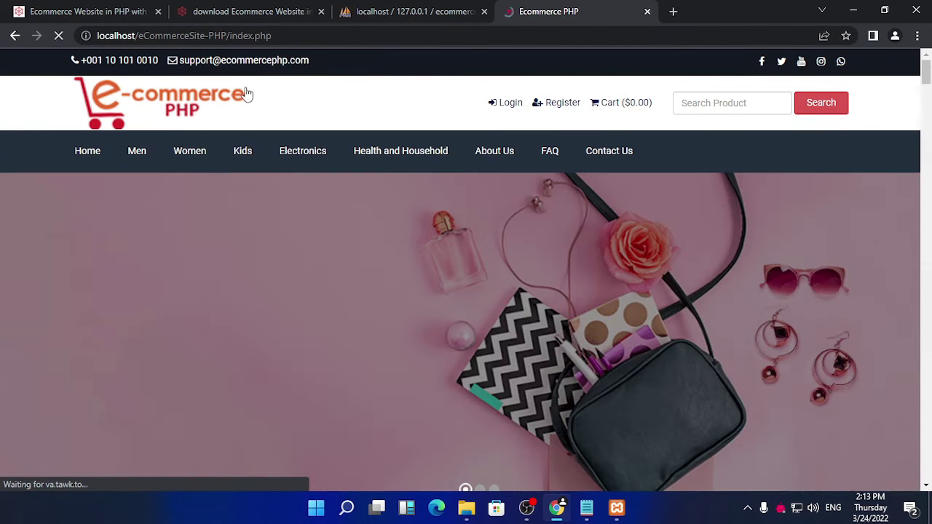
# Step: Replace index.php with 'admin' in the address bar to load the admin login page
pyautogui.click(314, 34)
pyautogui.click(314, 34)
pyautogui.hotkey('ctrl', 'shift', 'Left')
pyautogui.hotkey('ctrl', 'shift', 'Left')
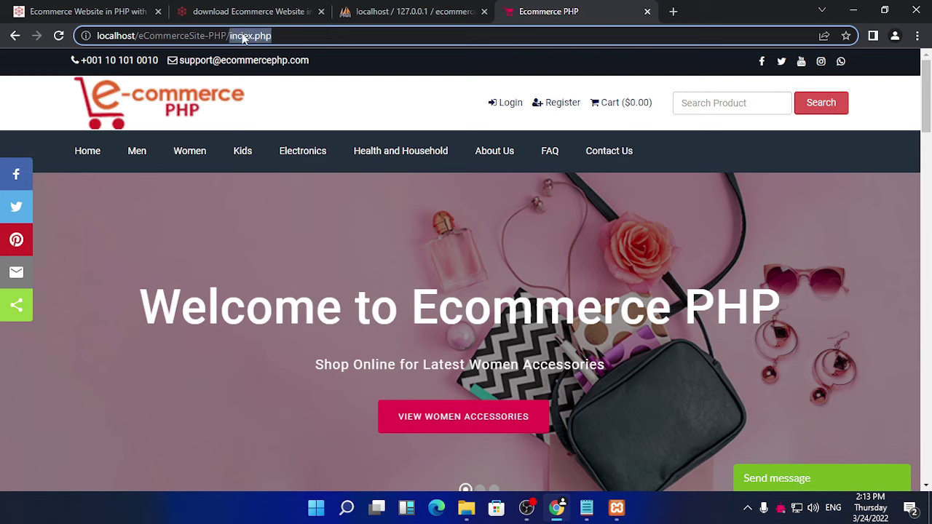
pyautogui.write('admin')
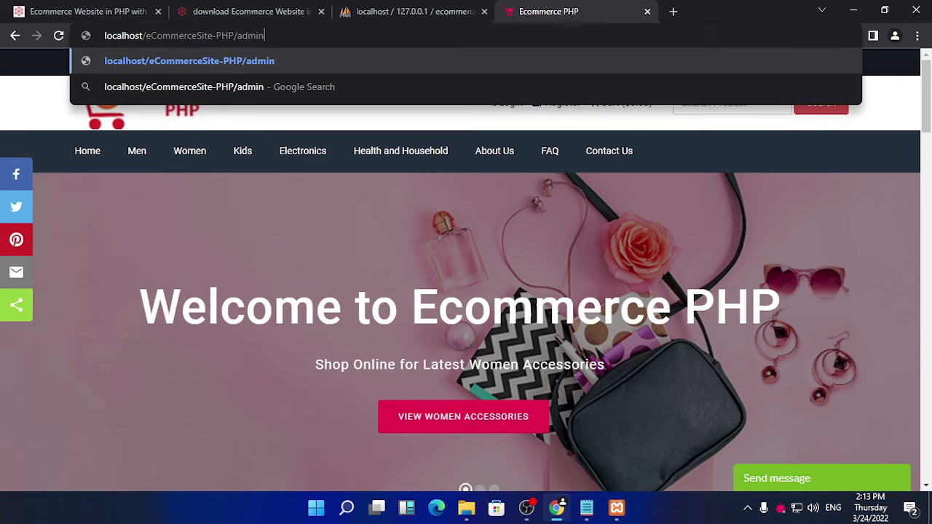
pyautogui.press('Return')
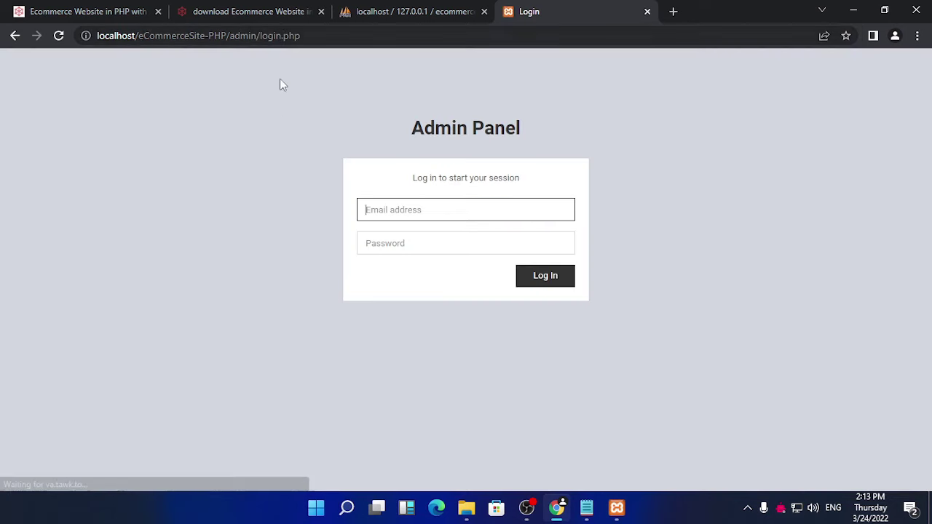
# Step: Copy the admin email from the Notepad notes into the login email field
pyautogui.click(586, 508)
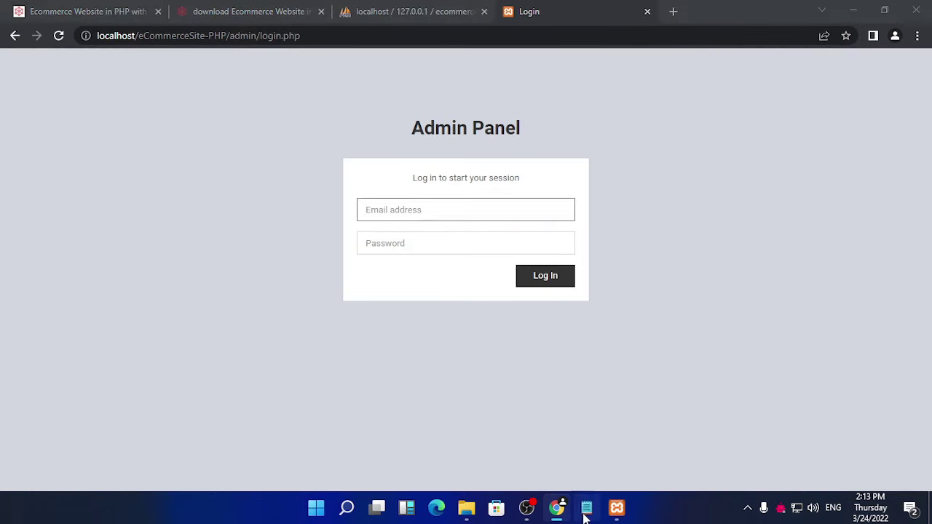
pyautogui.moveTo(268, 280); pyautogui.dragTo(193, 281)
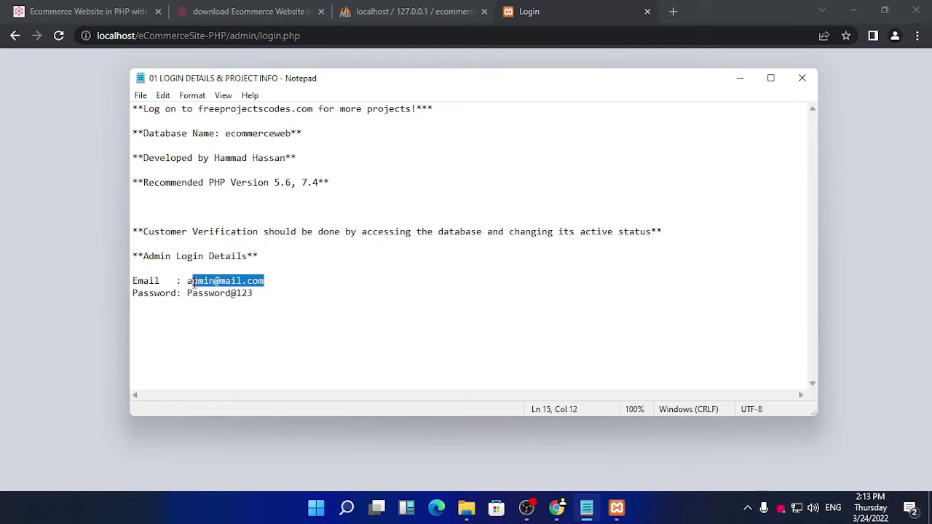
pyautogui.rightClick(200, 283)
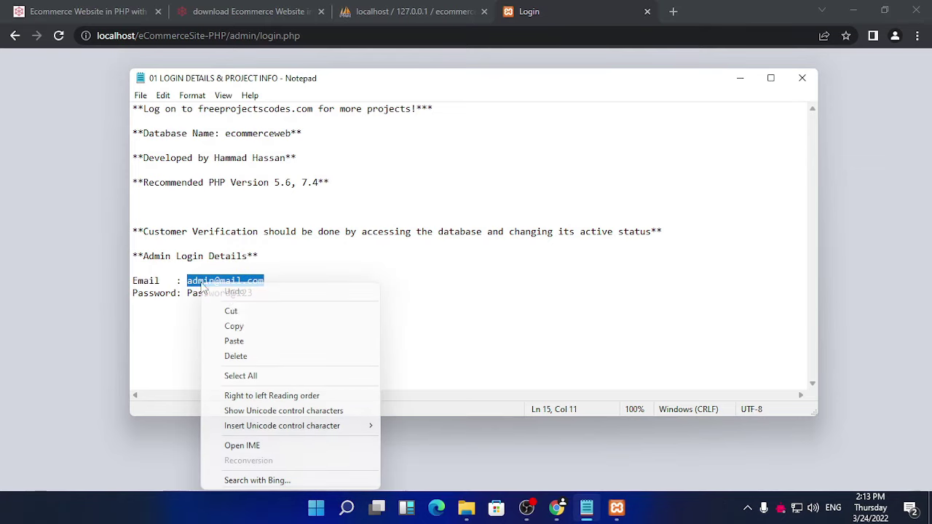
pyautogui.click(233, 326)
pyautogui.click(105, 211)
pyautogui.click(396, 212)
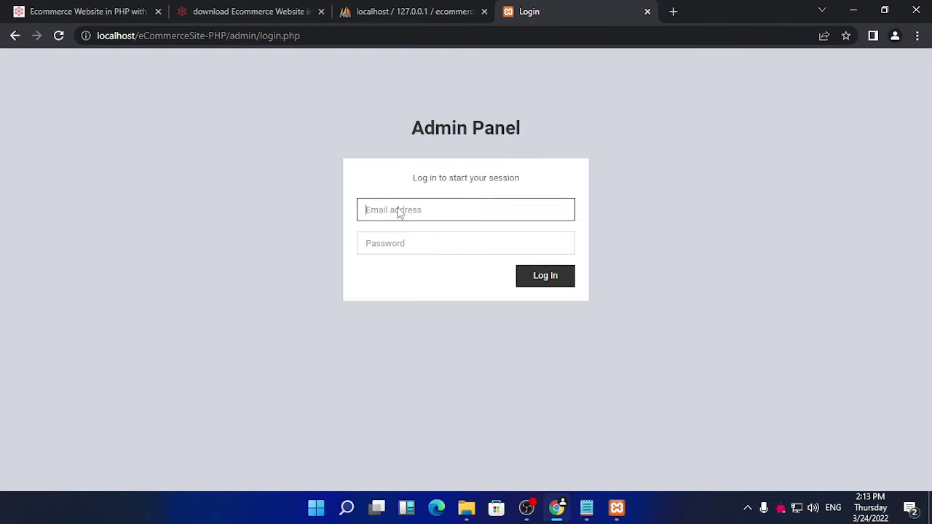
pyautogui.rightClick(399, 210)
pyautogui.click(440, 314)
# Step: Copy the admin password from the notes into the password field and log in
pyautogui.click(429, 244)
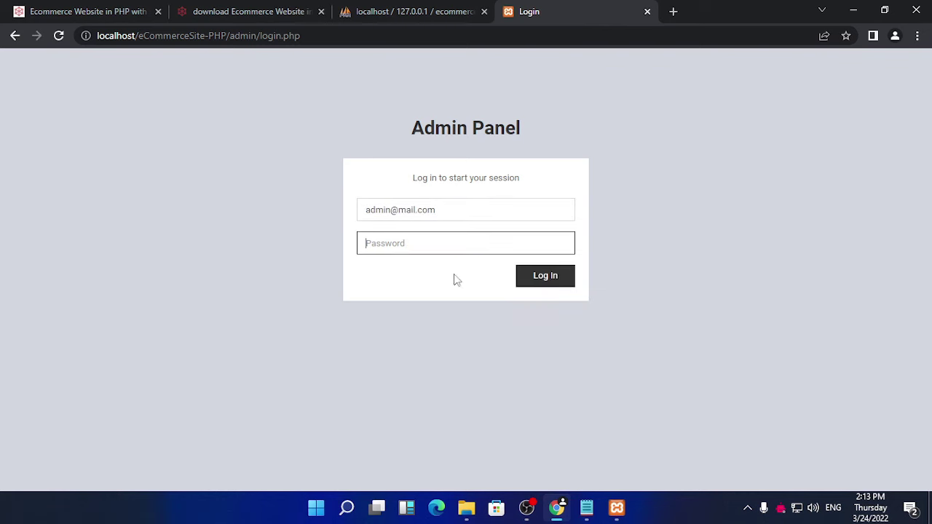
pyautogui.click(587, 508)
pyautogui.moveTo(254, 293); pyautogui.dragTo(197, 293)
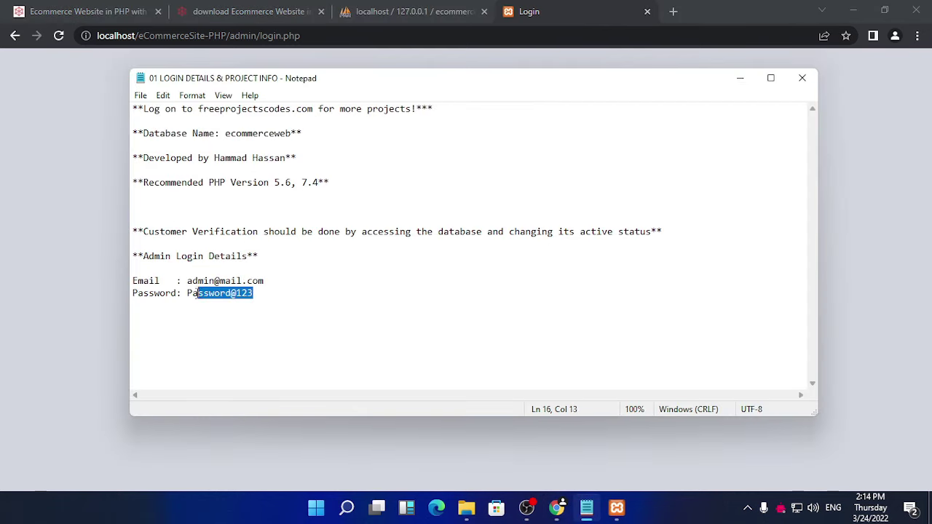
pyautogui.rightClick(193, 293)
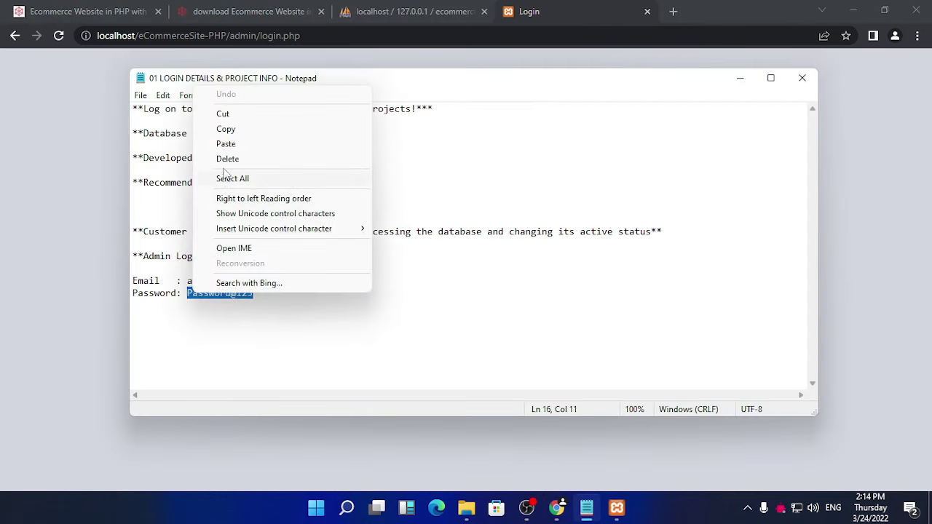
pyautogui.click(226, 129)
pyautogui.click(75, 152)
pyautogui.click(391, 242)
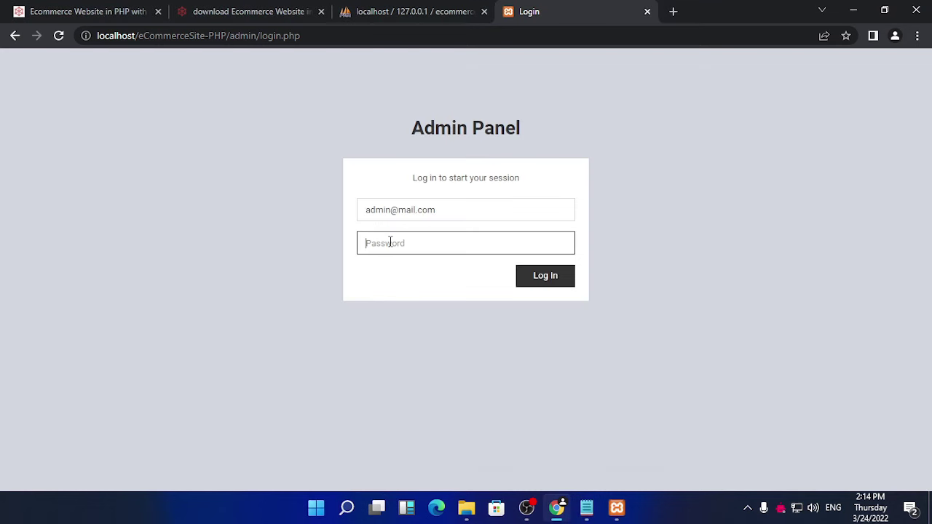
pyautogui.rightClick(390, 243)
pyautogui.click(430, 358)
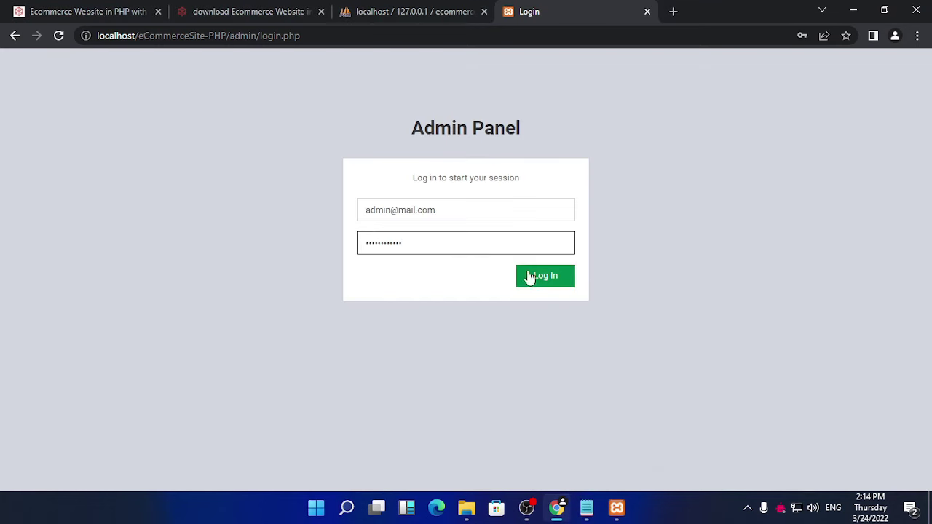
pyautogui.click(530, 278)
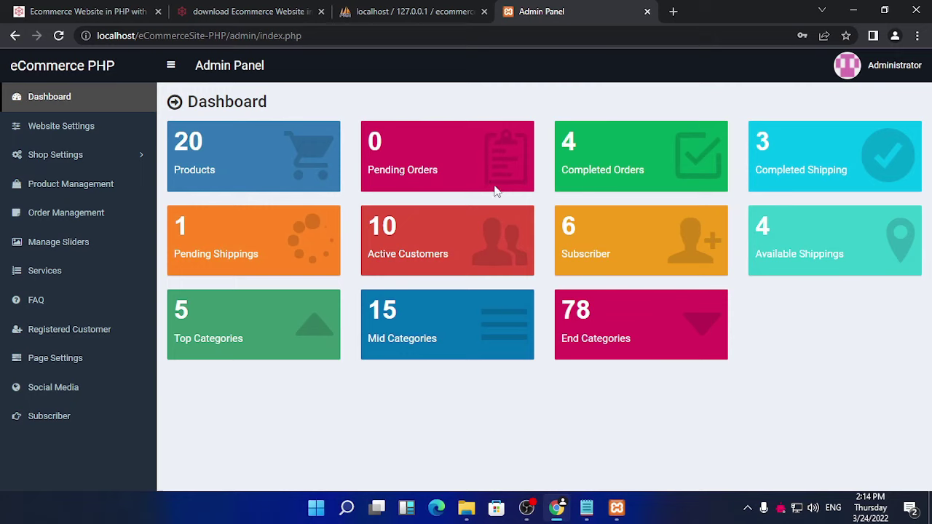
# Step: Upload marriott_logo.png from the desktop as the new site logo, then select the site's base URL
pyautogui.click(50, 131)
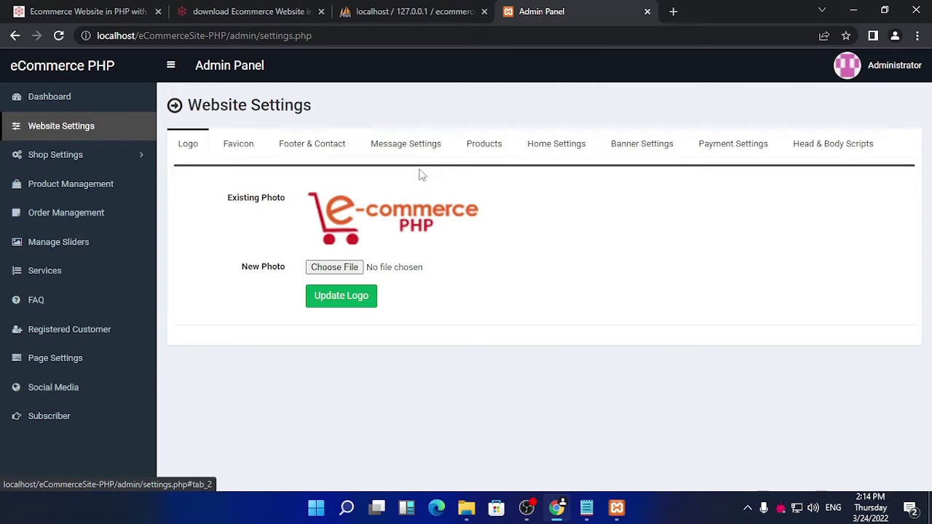
pyautogui.click(335, 267)
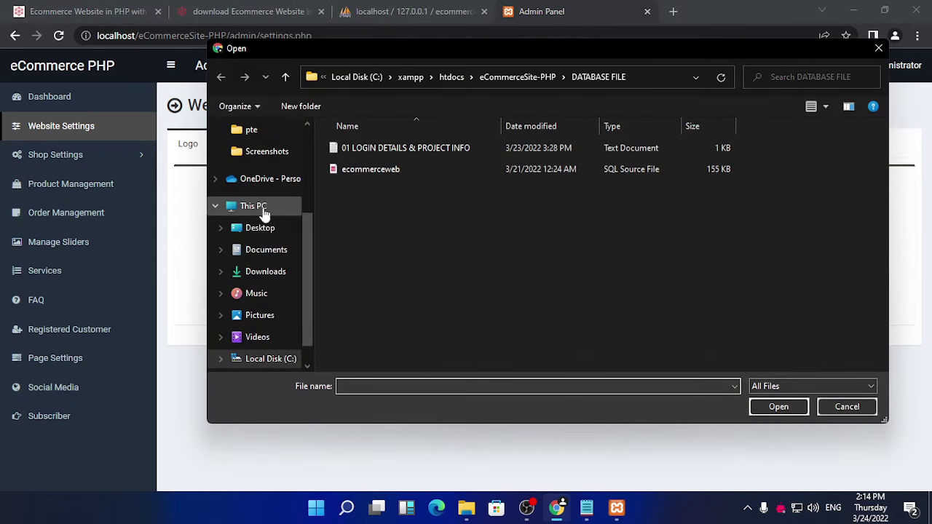
pyautogui.scroll(2, 252, 215)
pyautogui.scroll(-1, 262, 268)
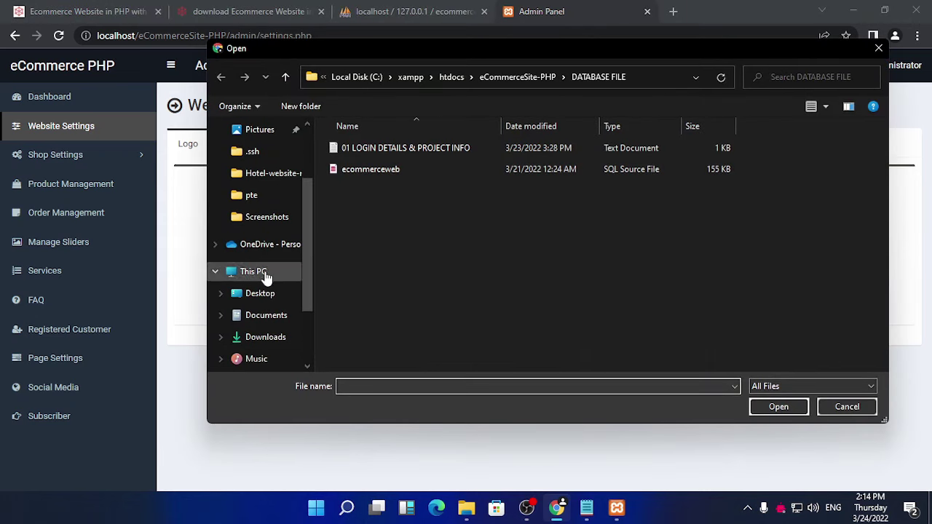
pyautogui.click(260, 293)
pyautogui.click(805, 186)
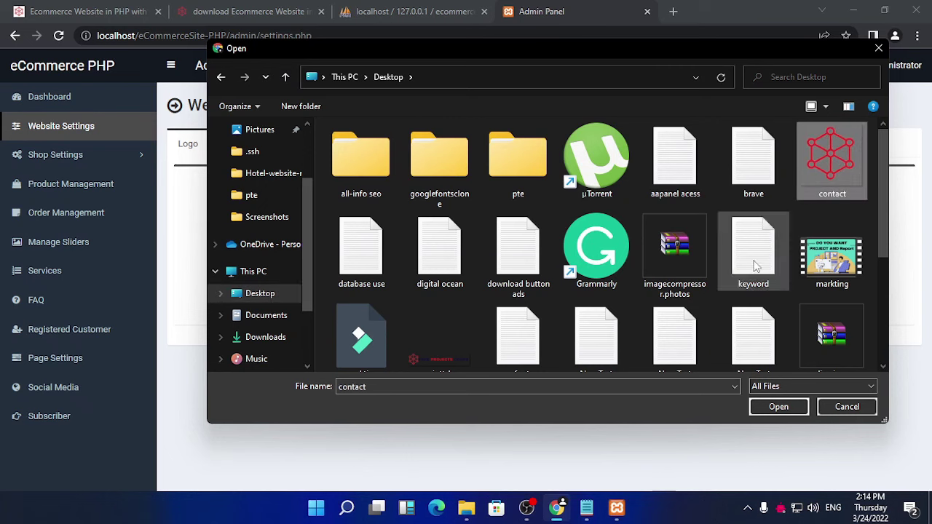
pyautogui.click(444, 364)
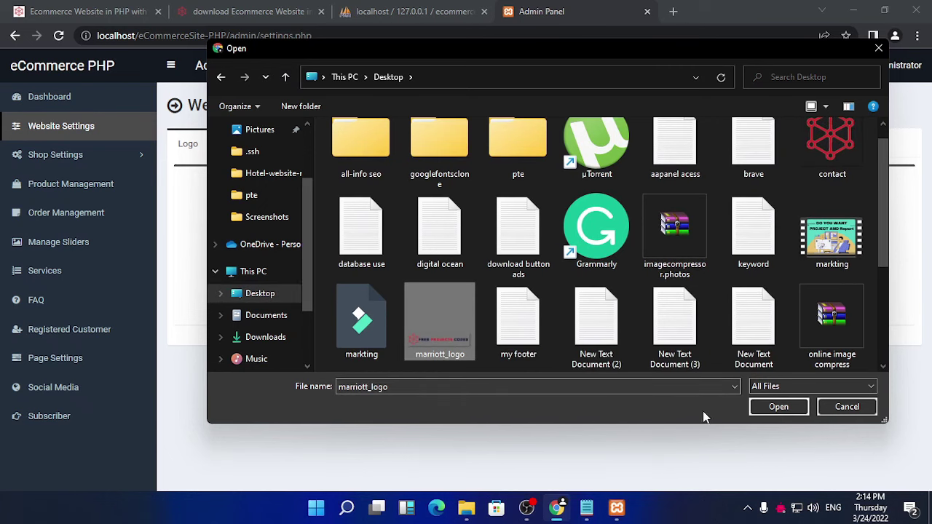
pyautogui.click(773, 406)
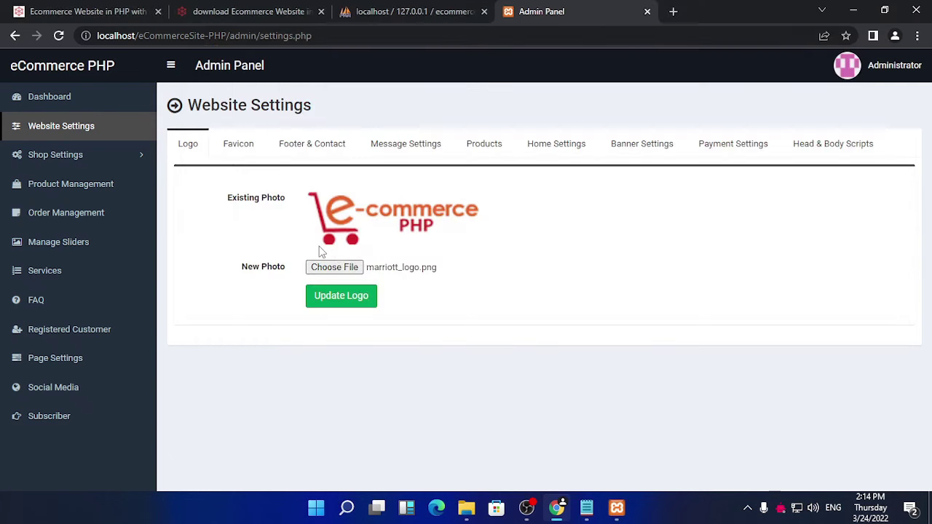
pyautogui.click(351, 297)
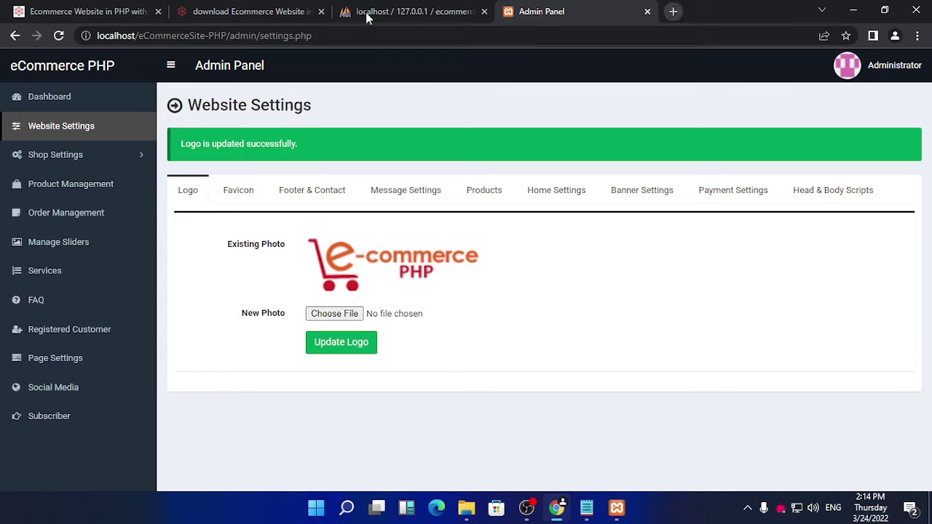
pyautogui.click(230, 36)
pyautogui.moveTo(230, 36); pyautogui.dragTo(97, 38)
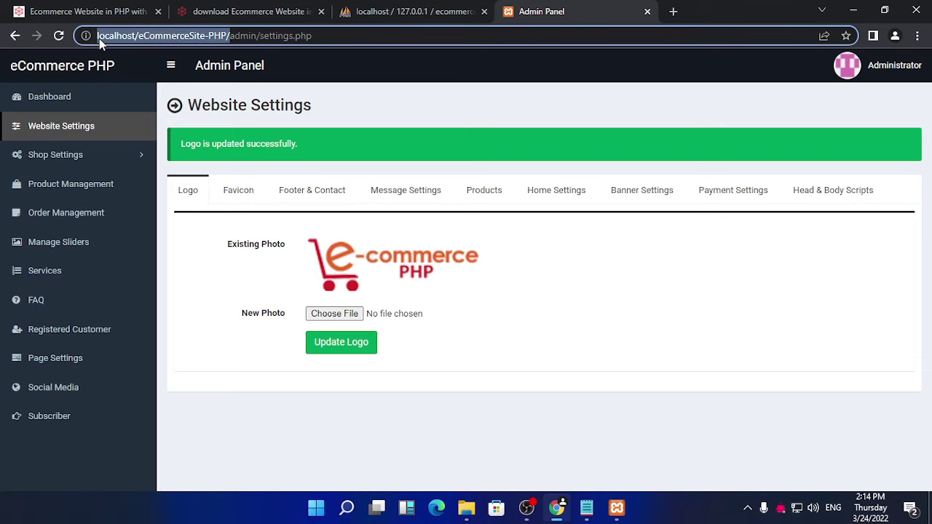
# Step: View the storefront with its new logo in a new tab, then show the Favicon settings
pyautogui.rightClick(117, 32)
pyautogui.click(183, 104)
pyautogui.click(672, 12)
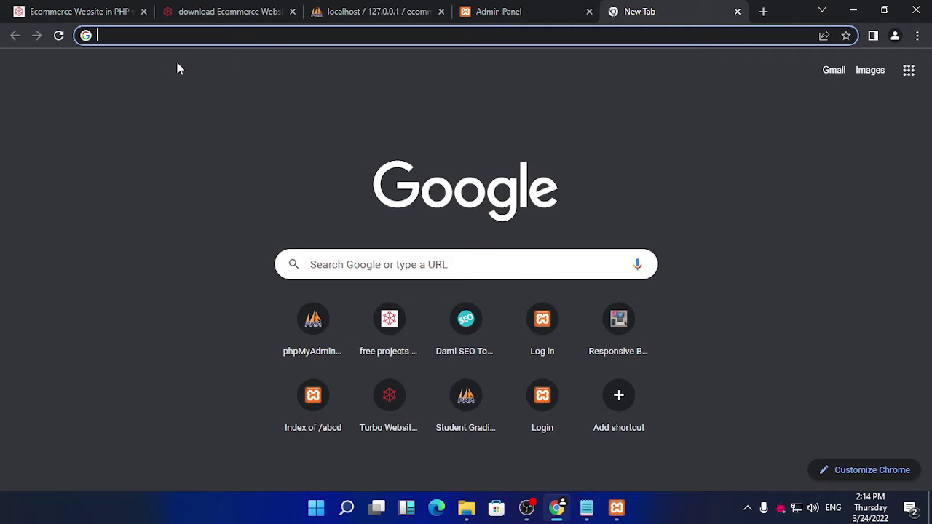
pyautogui.hotkey('ctrl', 'v')
pyautogui.press('BackSpace')
pyautogui.press('Return')
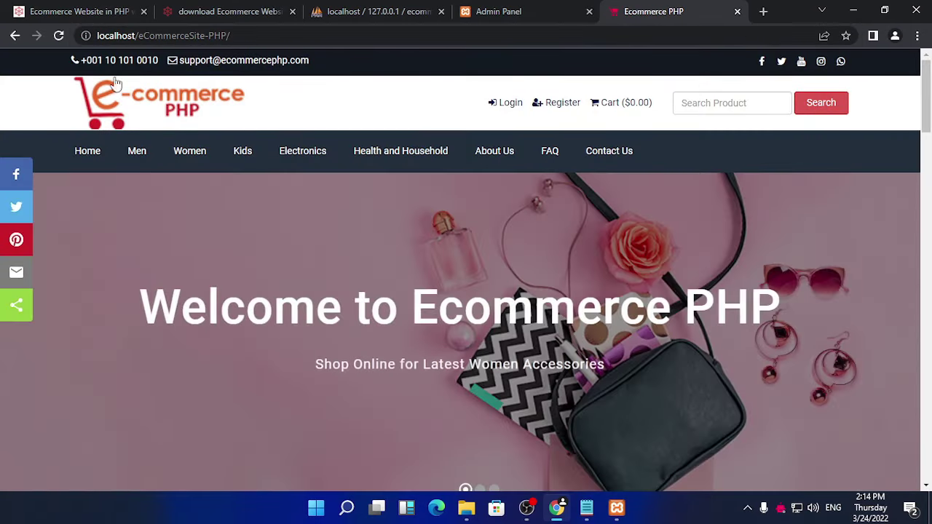
pyautogui.hotkey('ctrl', 'w')
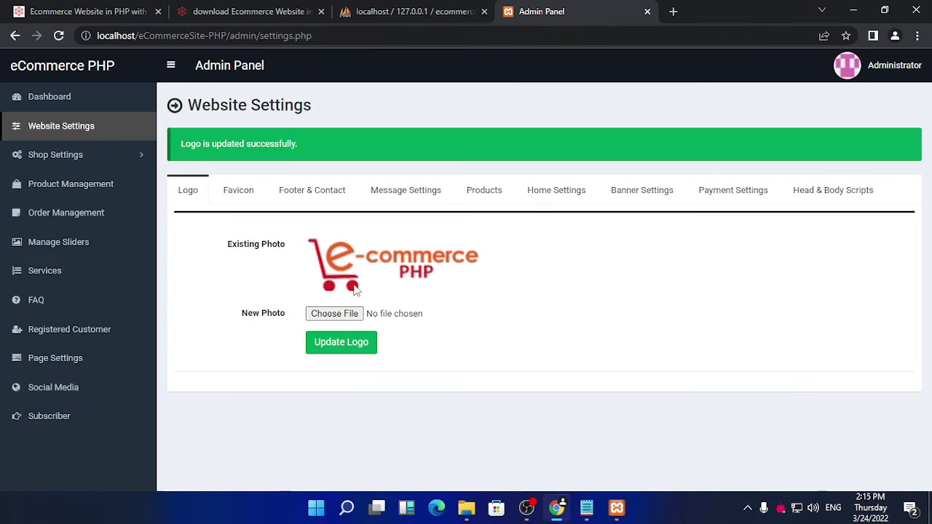
pyautogui.click(236, 191)
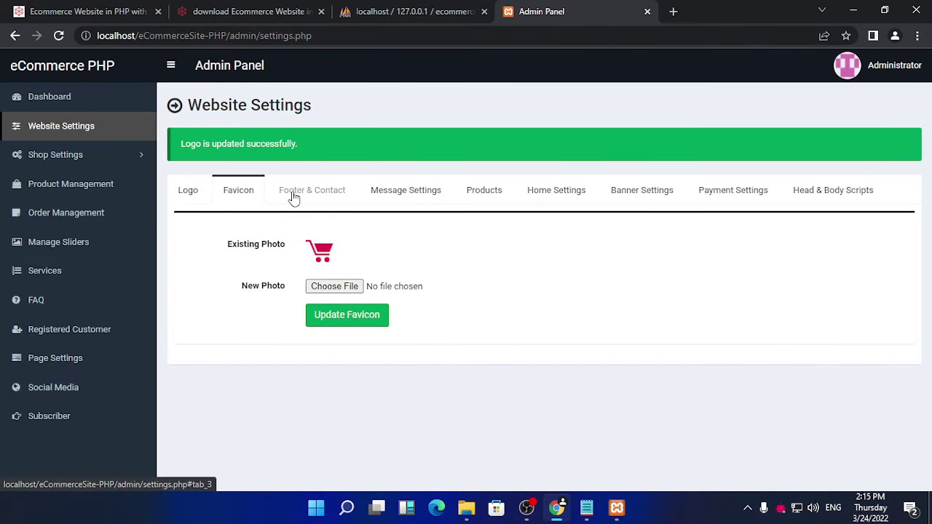
pyautogui.click(298, 194)
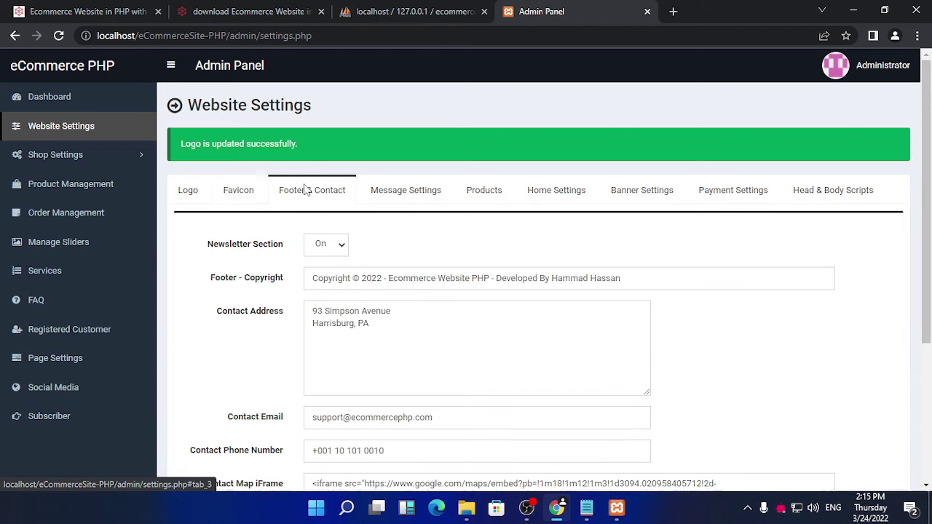
pyautogui.click(195, 197)
pyautogui.click(61, 100)
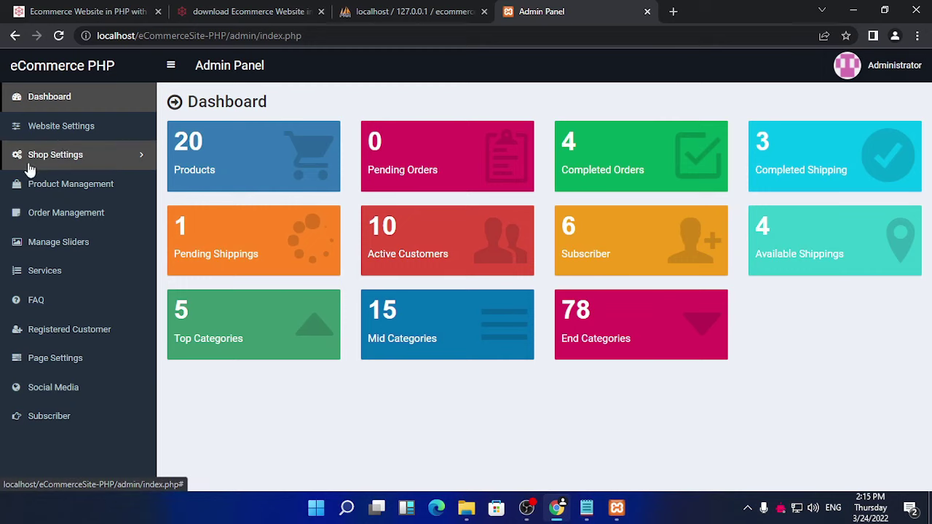
pyautogui.click(65, 126)
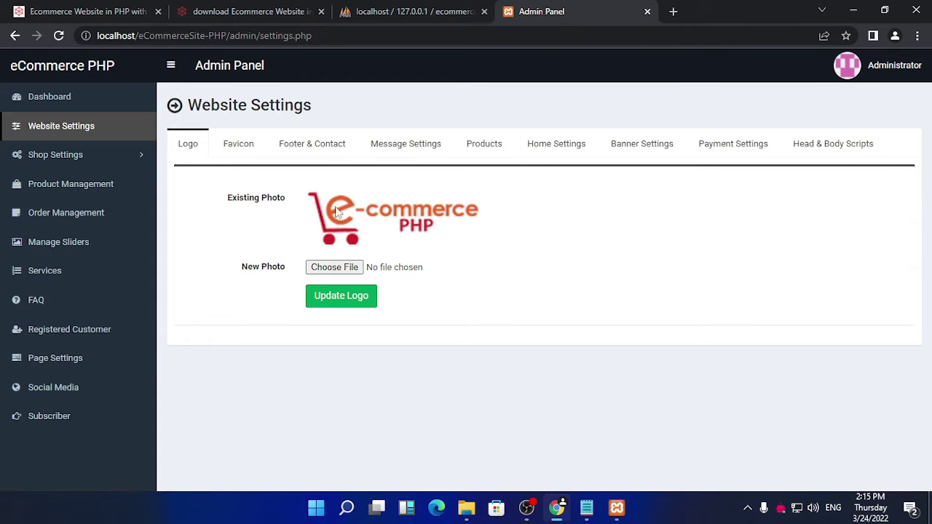
pyautogui.click(243, 149)
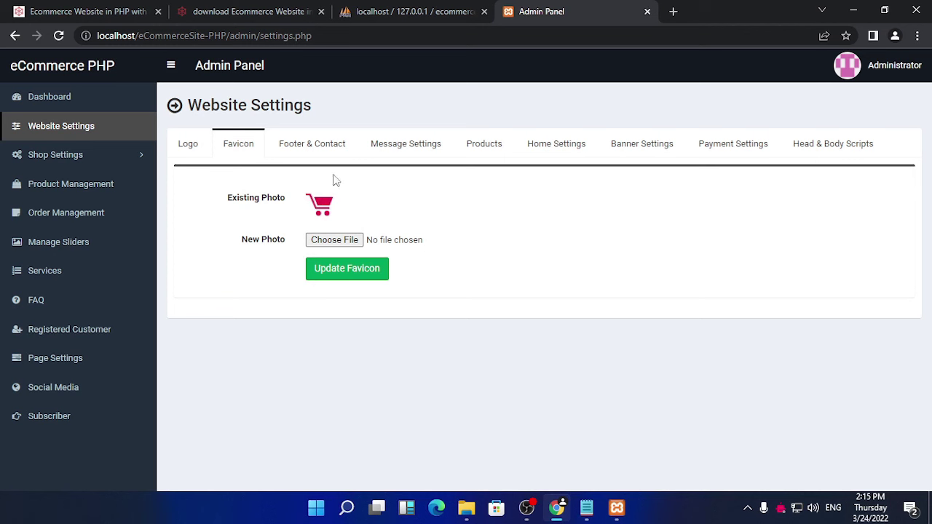
# Step: In Footer & Contact, end the copyright text with '-freeprojectscodes' and save the footer settings
pyautogui.click(318, 154)
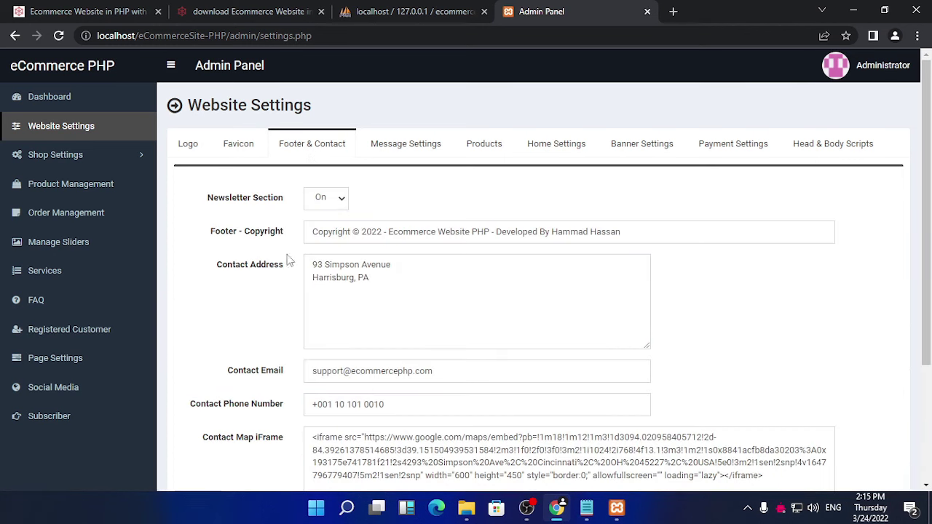
pyautogui.moveTo(636, 236); pyautogui.dragTo(388, 232)
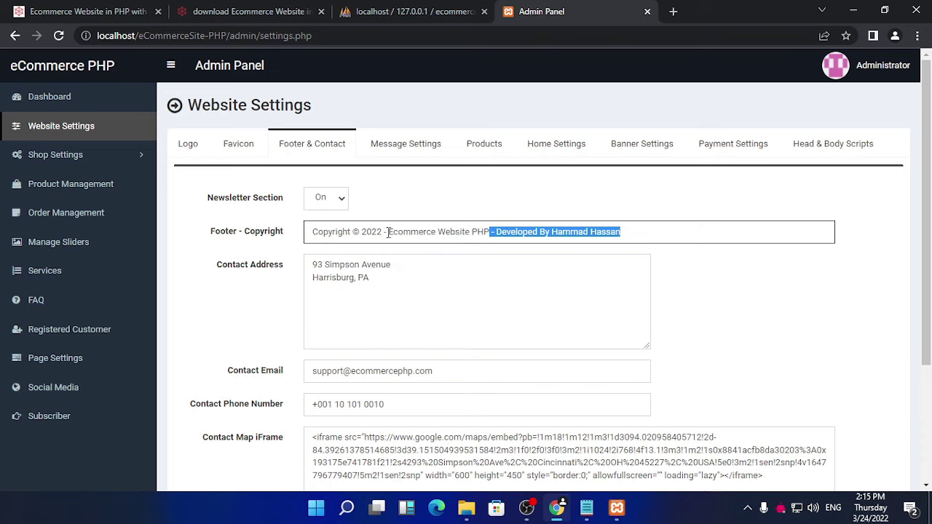
pyautogui.click(484, 230)
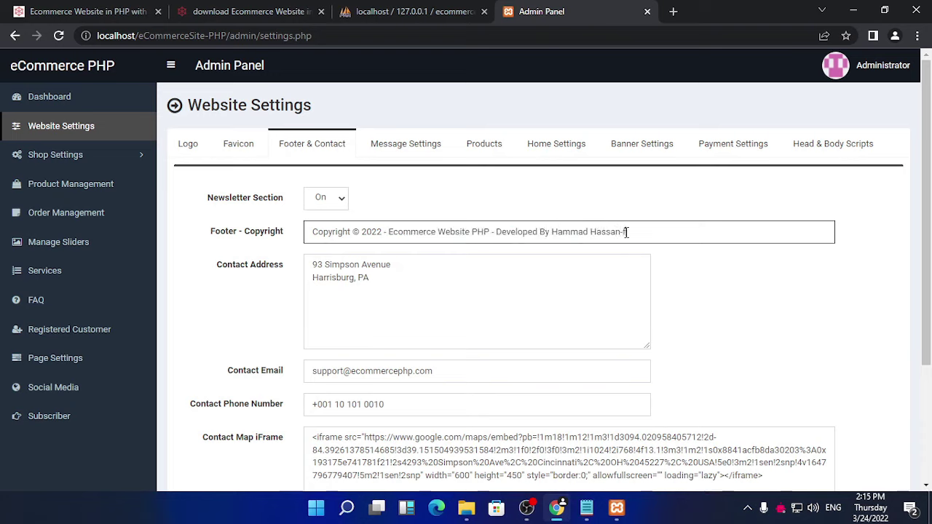
pyautogui.write('Fe')
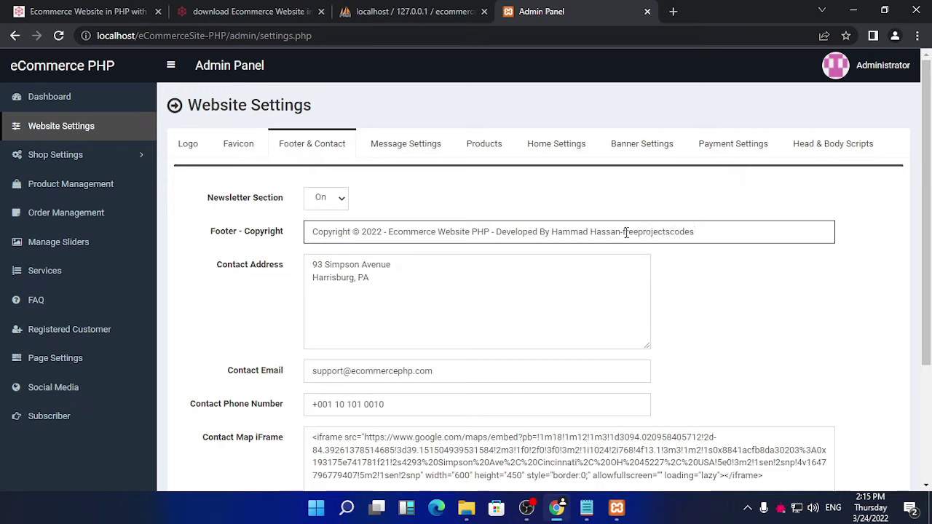
pyautogui.scroll(-3, 444, 285)
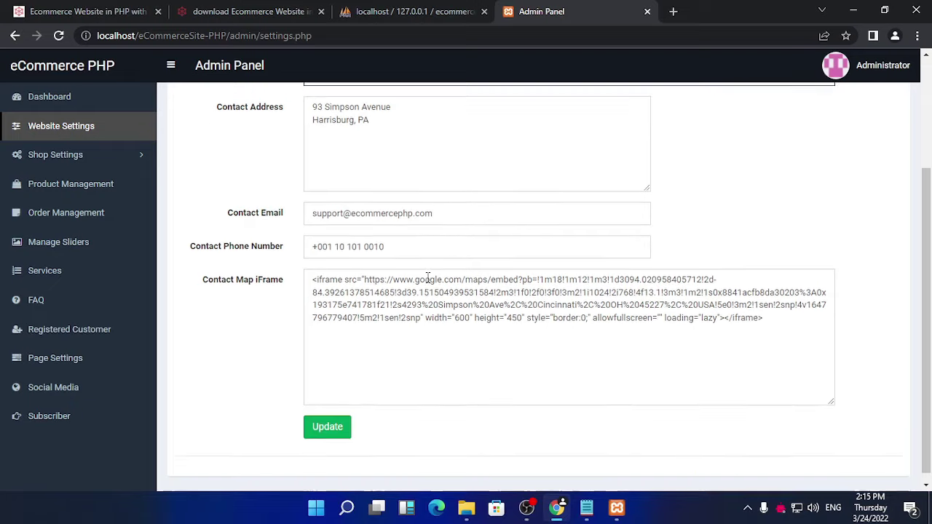
pyautogui.click(340, 420)
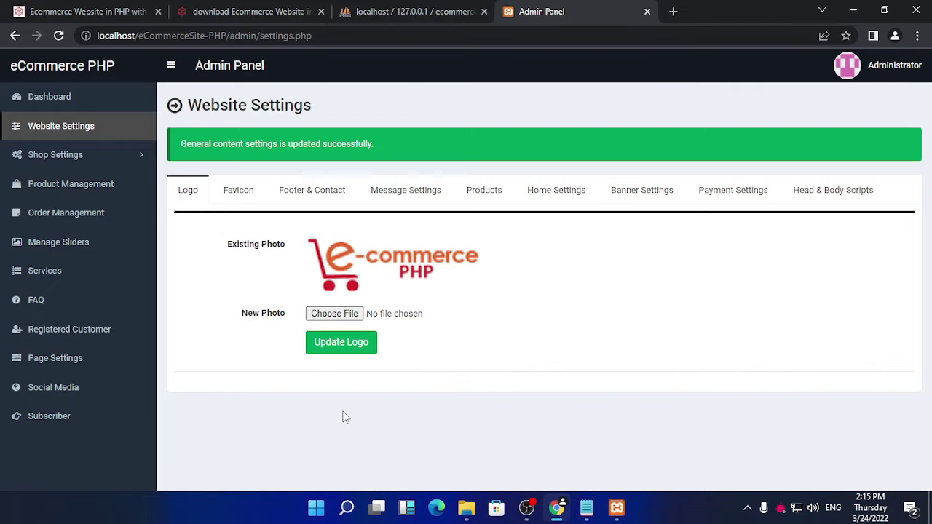
# Step: Open the site's base URL in a new tab to load the storefront home page
pyautogui.click(227, 33)
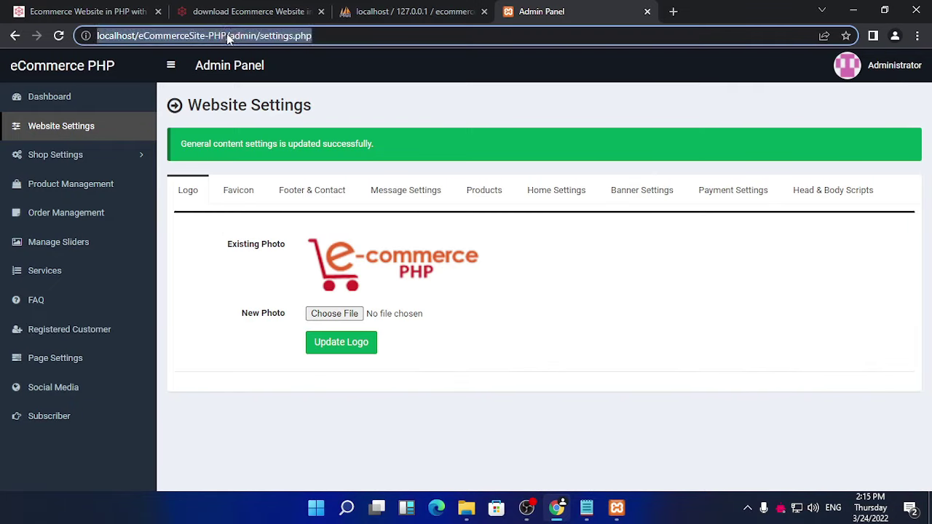
pyautogui.click(227, 34)
pyautogui.moveTo(226, 33); pyautogui.dragTo(101, 34)
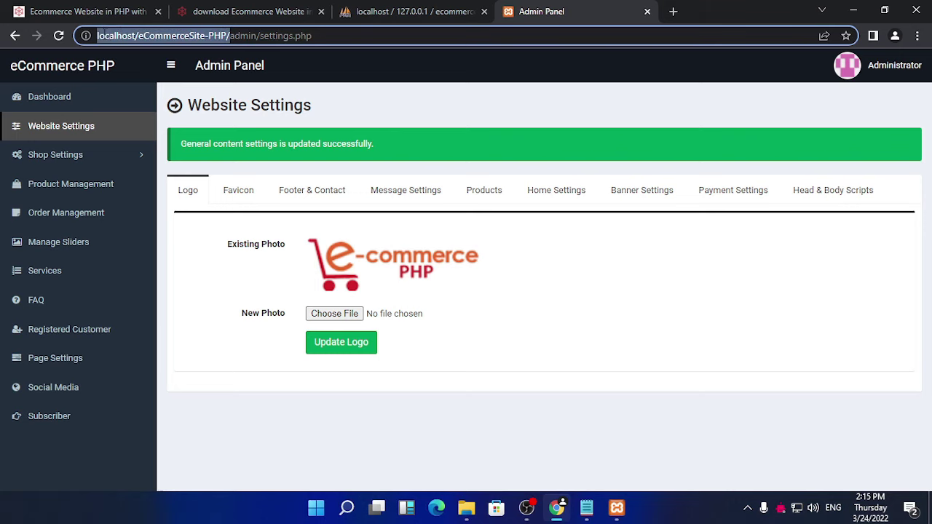
pyautogui.click(673, 11)
pyautogui.hotkey('ctrl', 'v')
pyautogui.press('Return')
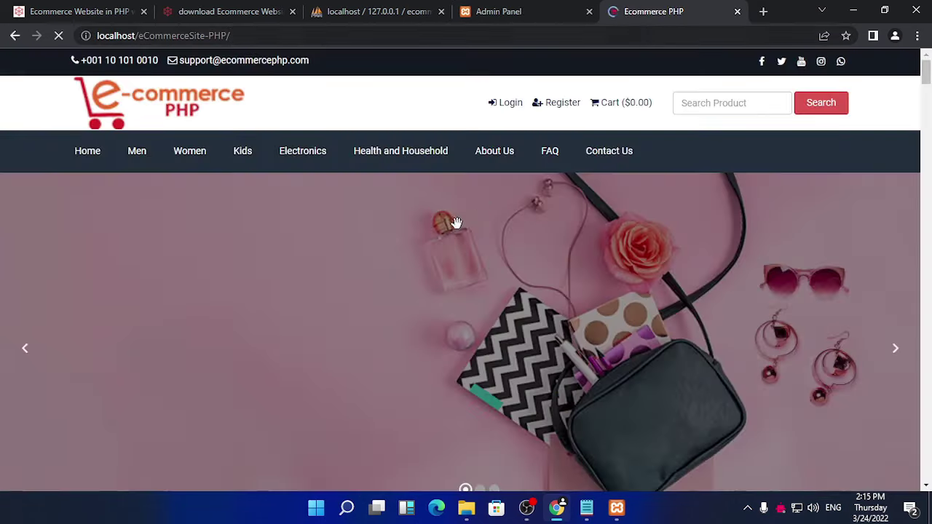
# Step: Confirm the footer copyright ends with freeprojectscodes, then return to the Admin Panel tab
pyautogui.scroll(-15, 455, 222)
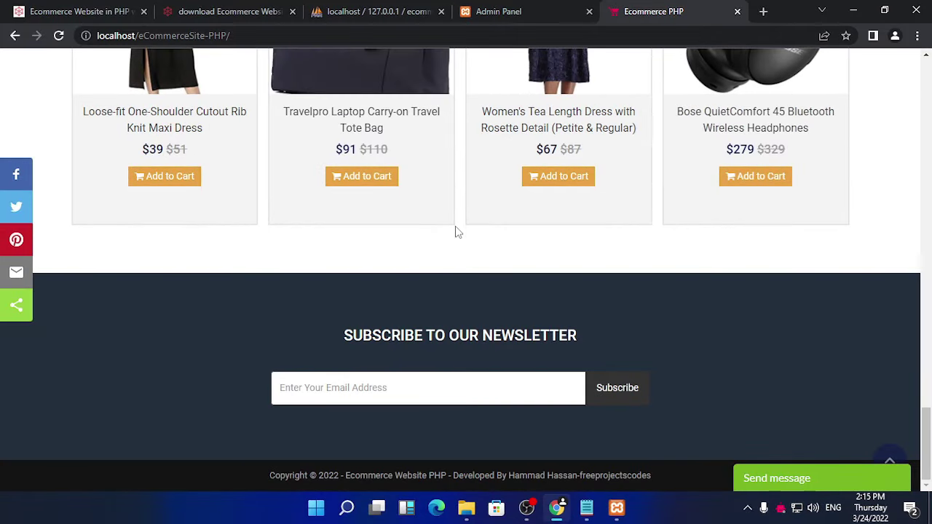
pyautogui.moveTo(627, 476); pyautogui.dragTo(580, 476)
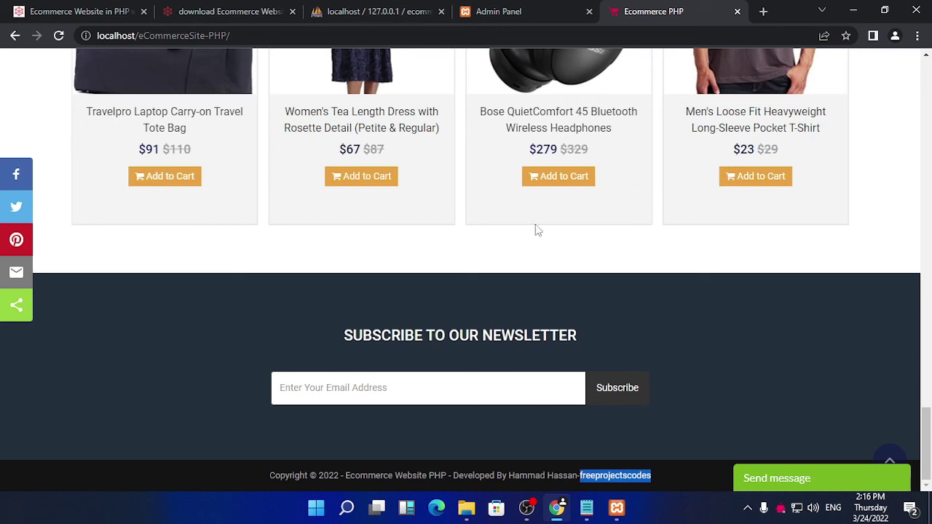
pyautogui.click(385, 12)
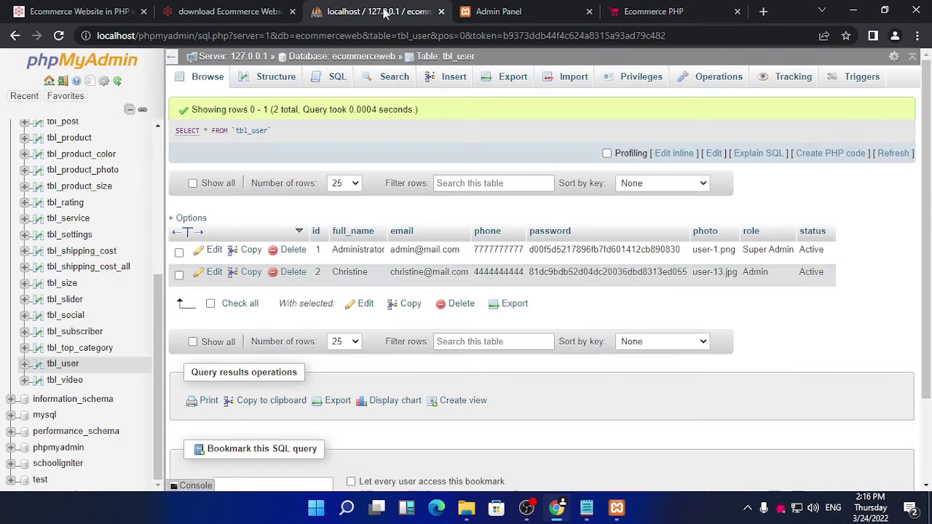
pyautogui.click(502, 11)
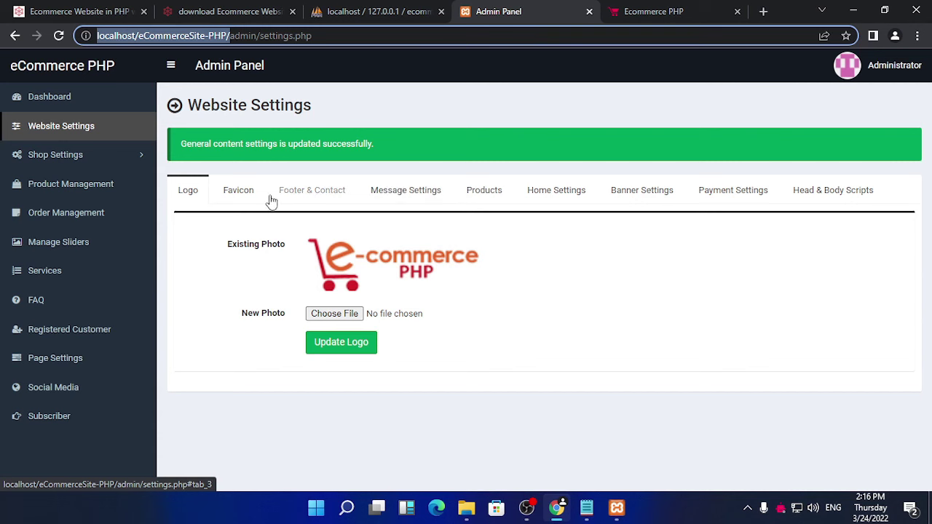
# Step: Review the Footer & Contact settings' phone and email, keeping the Newsletter section On
pyautogui.click(238, 191)
pyautogui.click(311, 191)
pyautogui.scroll(-3, 467, 260)
pyautogui.scroll(2, 468, 261)
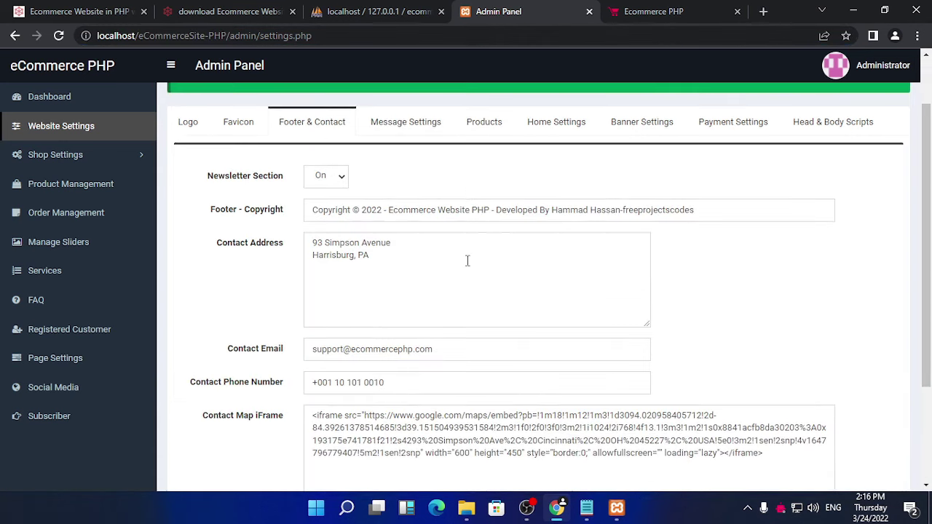
pyautogui.scroll(-1, 467, 261)
pyautogui.moveTo(406, 314); pyautogui.dragTo(271, 319)
pyautogui.moveTo(448, 284); pyautogui.dragTo(304, 287)
pyautogui.scroll(2, 336, 274)
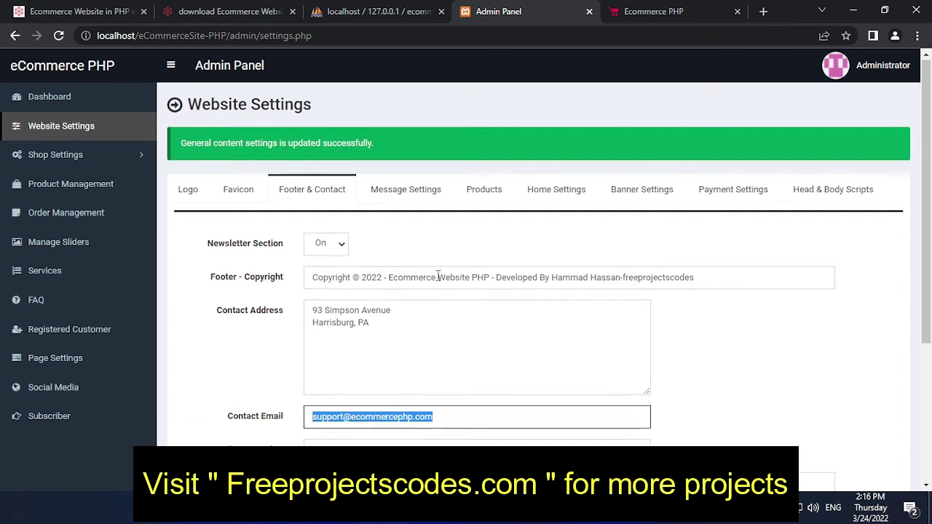
pyautogui.click(340, 249)
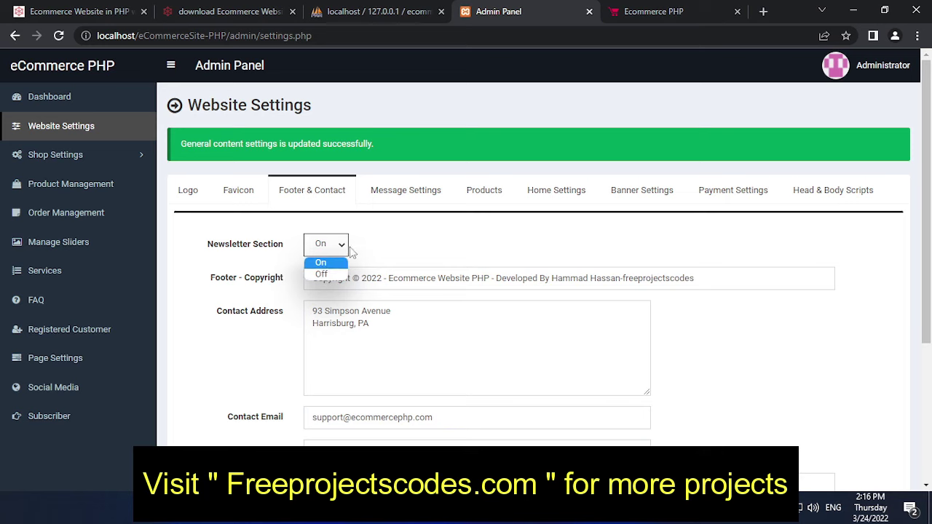
pyautogui.click(324, 263)
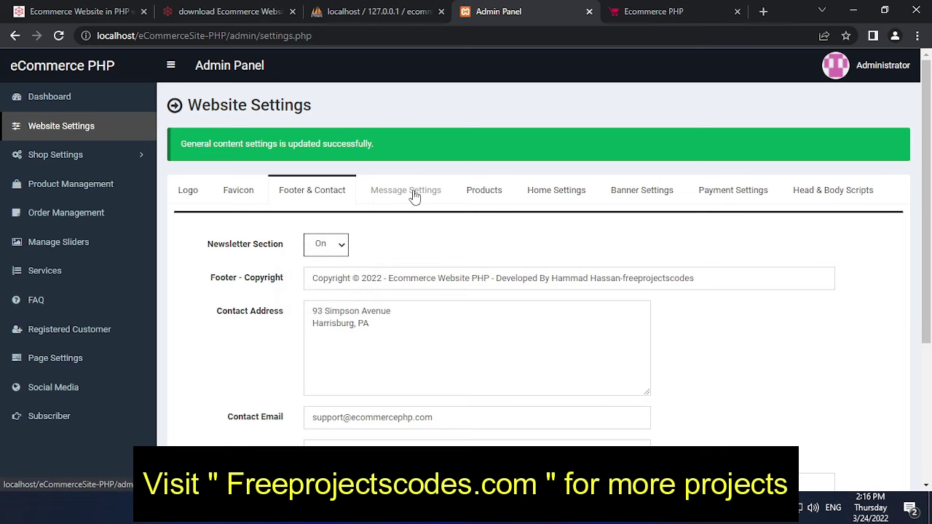
# Step: Review the thank-you and forgot-password messages, then show Products: 5 featured, 6 latest, 8 popular
pyautogui.click(409, 192)
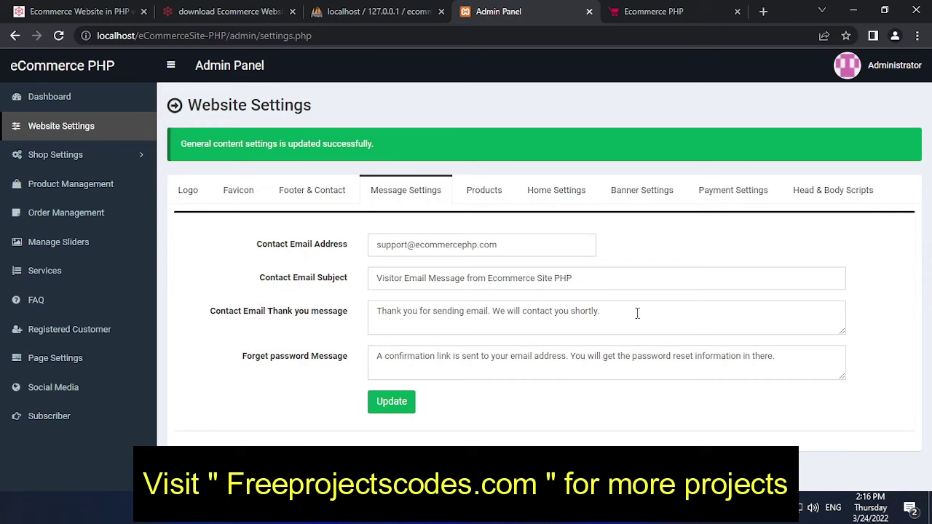
pyautogui.moveTo(637, 313); pyautogui.dragTo(371, 313)
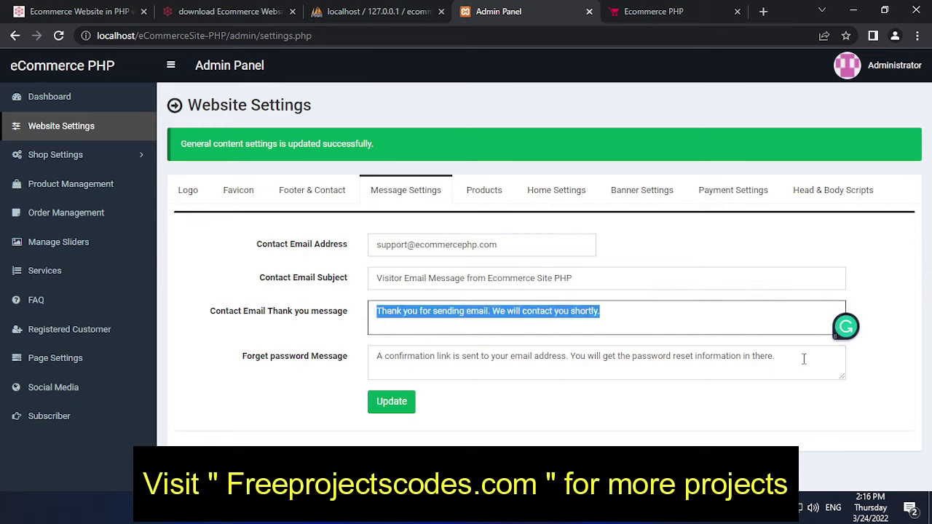
pyautogui.moveTo(804, 358); pyautogui.dragTo(374, 357)
pyautogui.moveTo(501, 245); pyautogui.dragTo(367, 255)
pyautogui.click(483, 191)
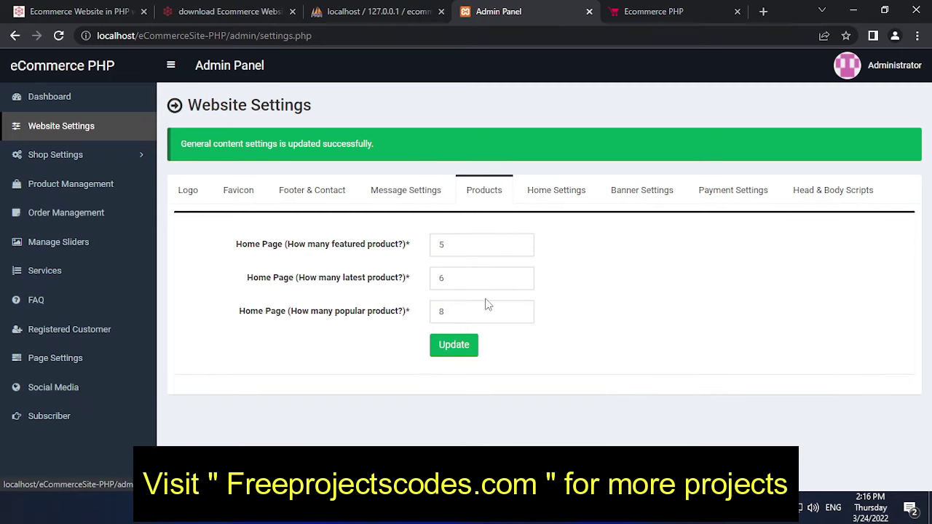
pyautogui.click(563, 191)
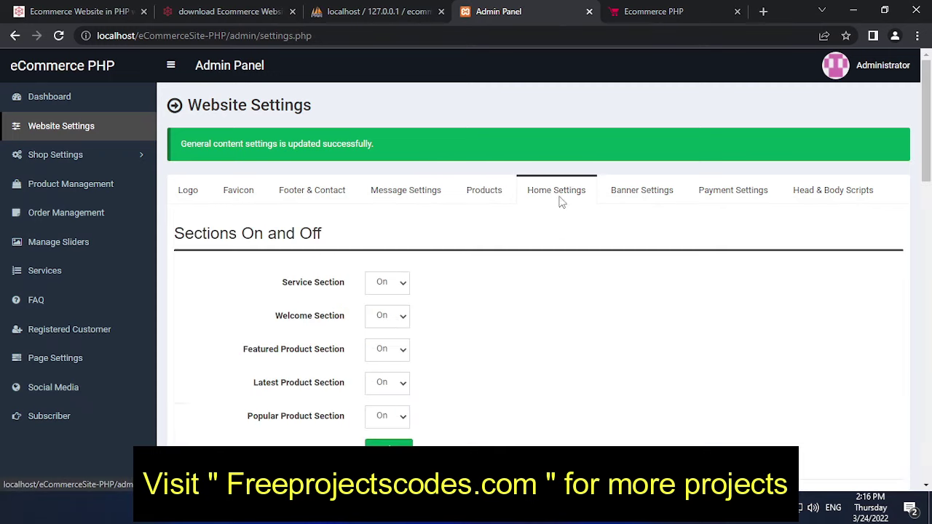
pyautogui.click(398, 286)
pyautogui.click(399, 291)
pyautogui.scroll(-1, 399, 265)
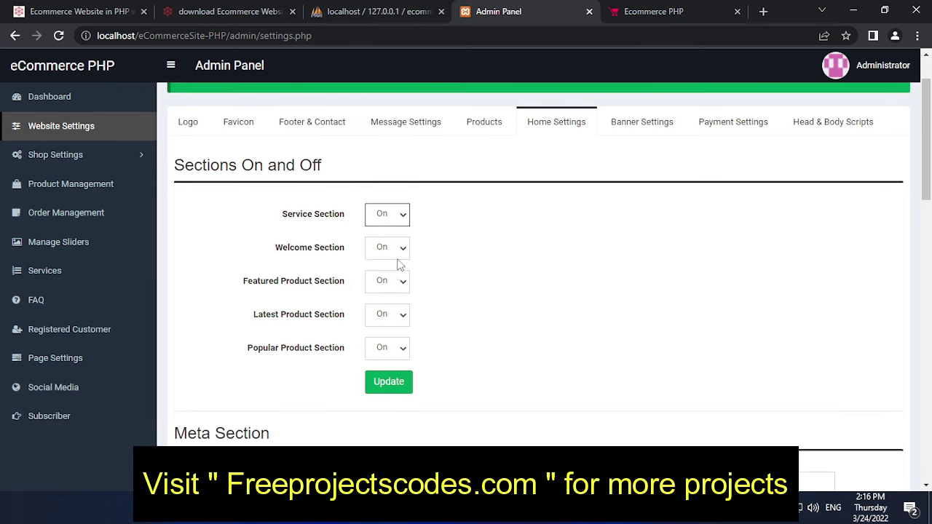
pyautogui.click(399, 251)
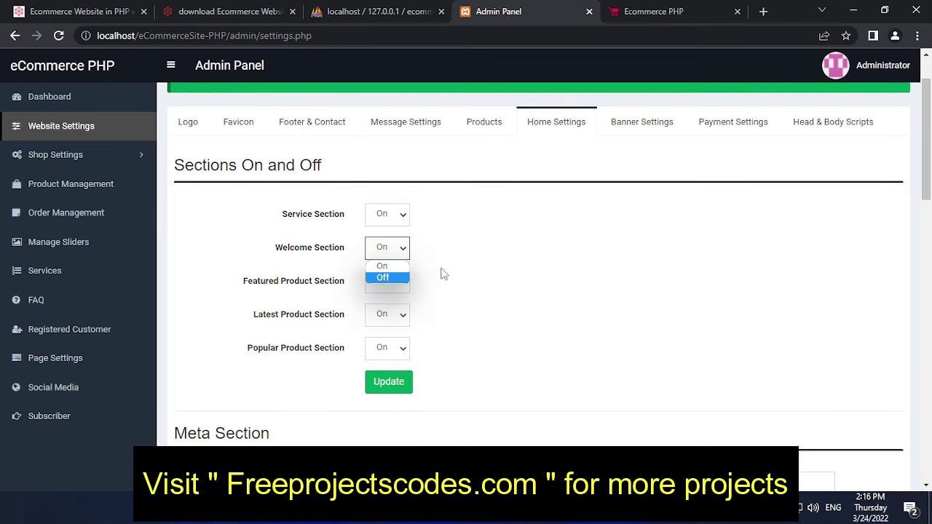
pyautogui.click(433, 286)
pyautogui.click(405, 287)
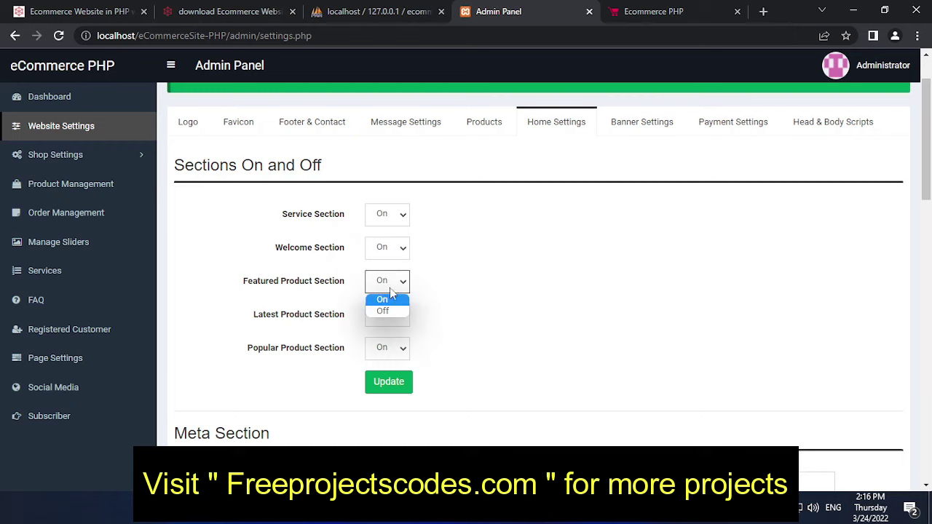
pyautogui.click(439, 298)
pyautogui.scroll(-1, 405, 313)
pyautogui.click(404, 251)
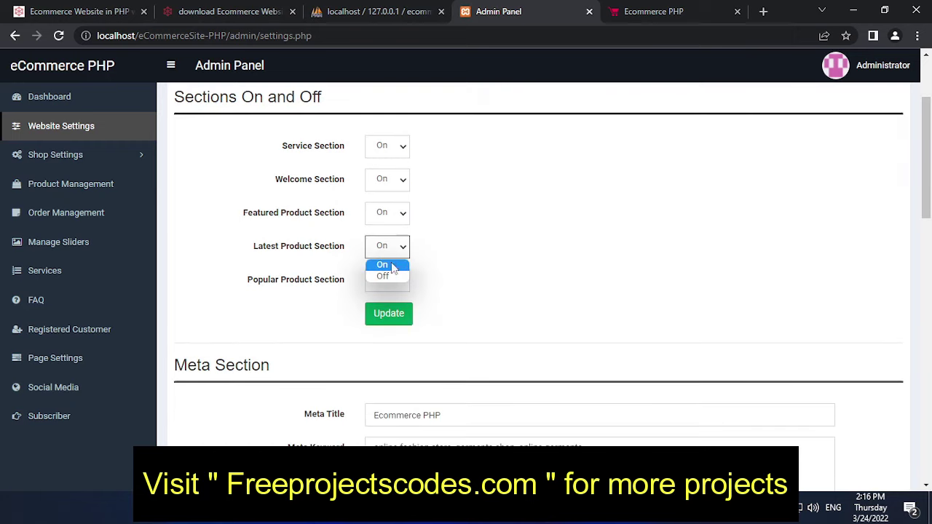
pyautogui.click(440, 268)
pyautogui.click(399, 285)
pyautogui.click(464, 292)
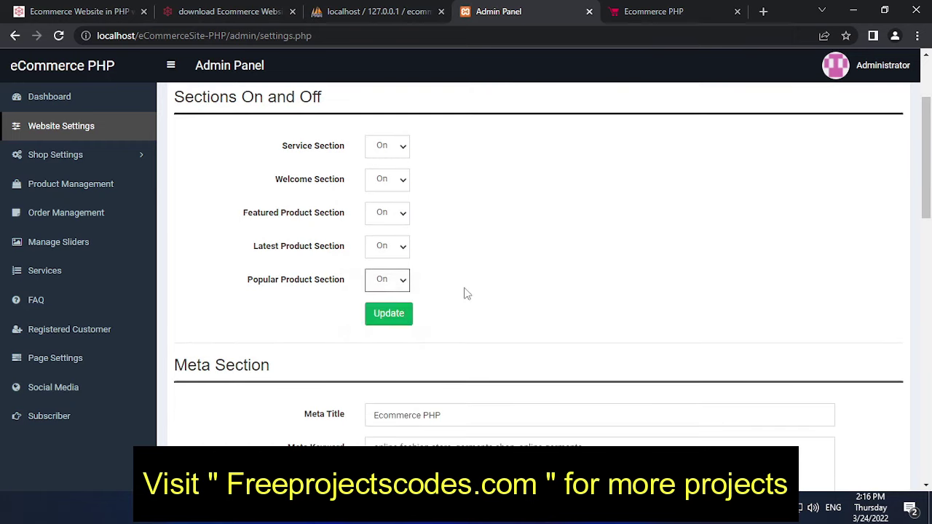
pyautogui.scroll(-1, 408, 291)
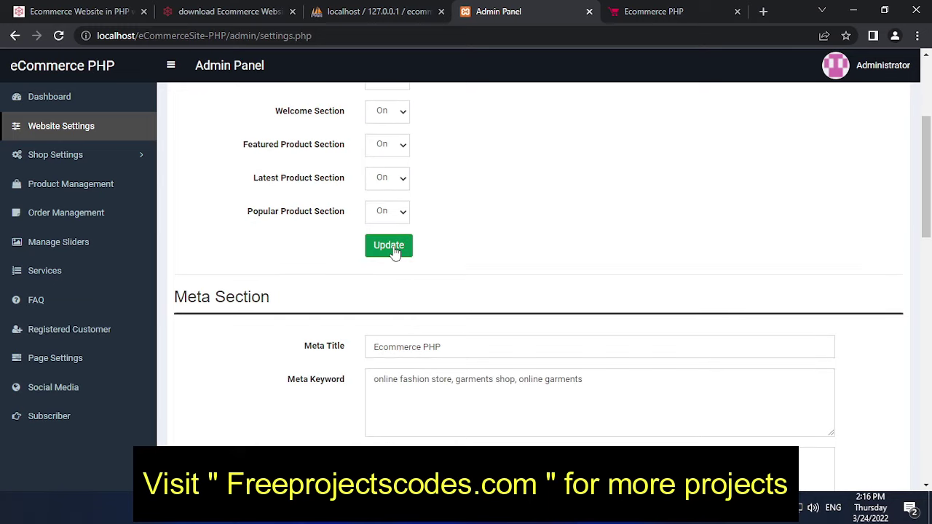
pyautogui.scroll(-2, 458, 331)
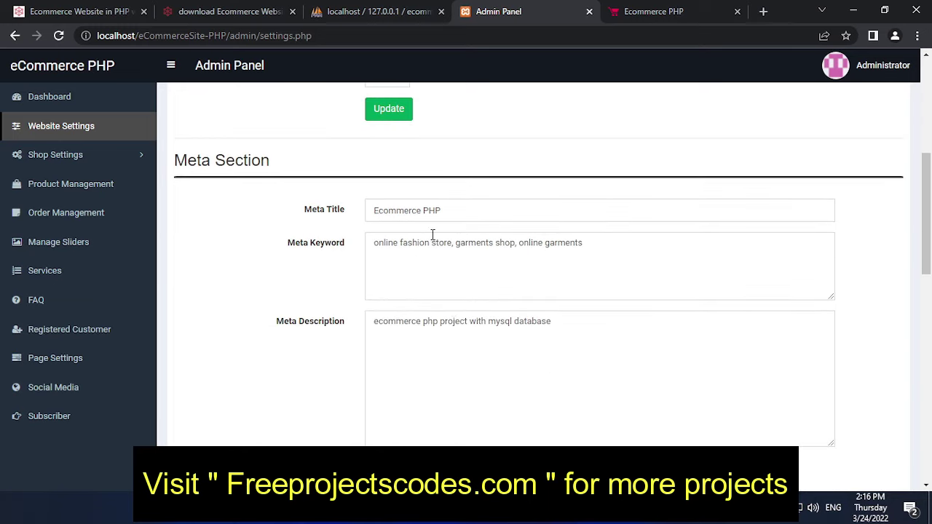
pyautogui.scroll(-3, 429, 291)
pyautogui.scroll(-5, 429, 291)
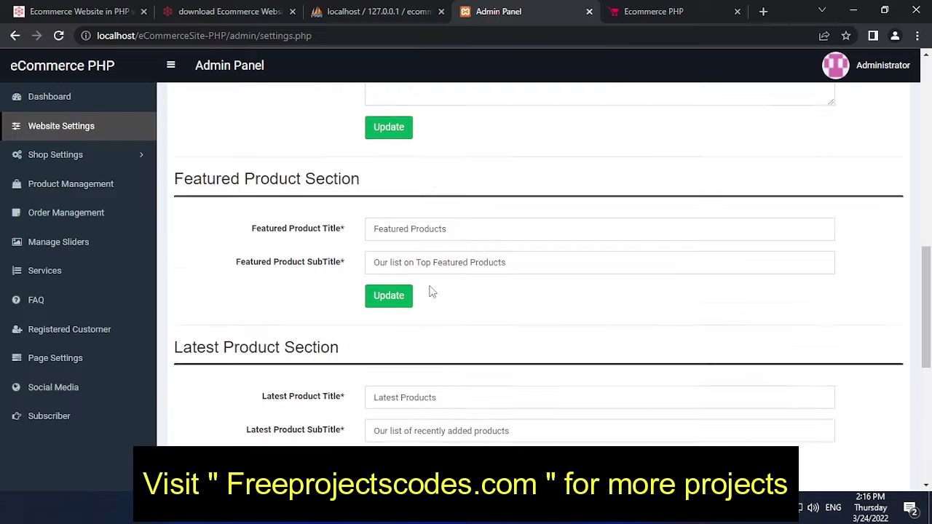
pyautogui.scroll(-3, 429, 291)
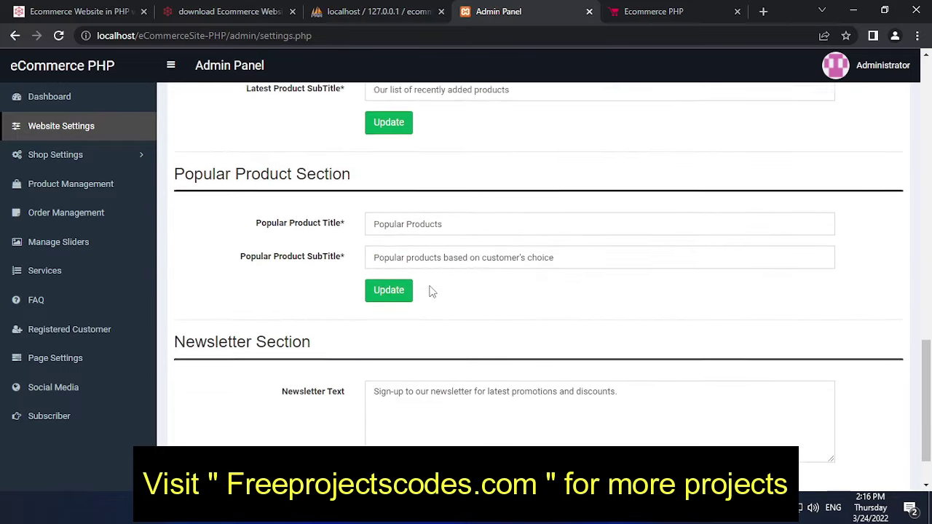
pyautogui.scroll(15, 425, 310)
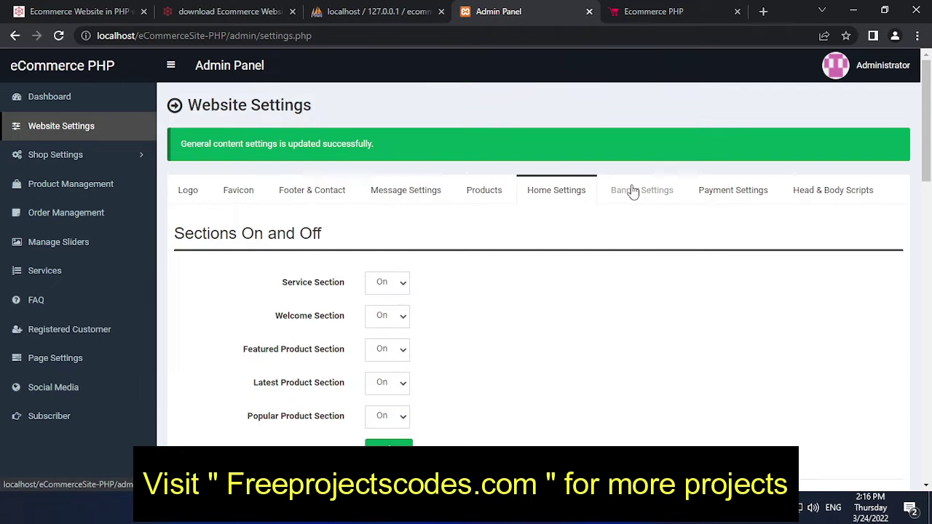
# Step: Choose marriott_logo.png as the new login page banner image in Banner Settings
pyautogui.click(631, 192)
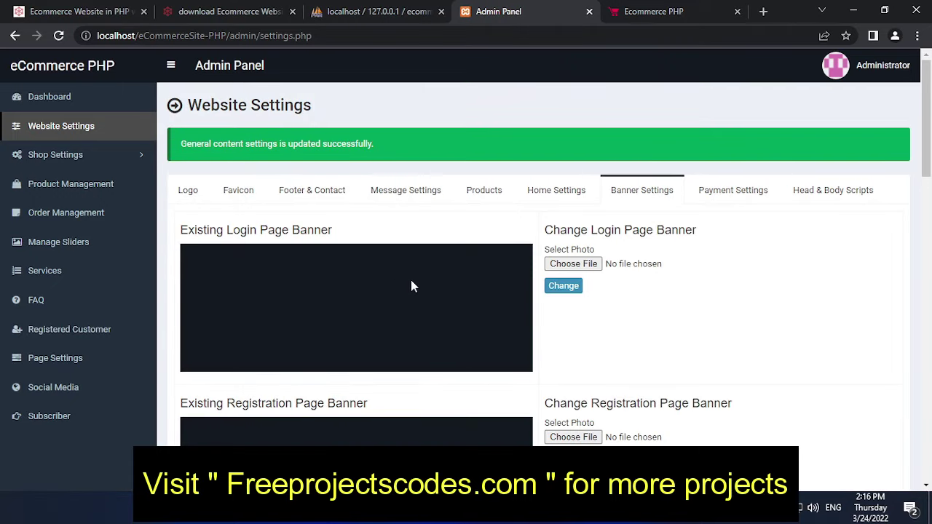
pyautogui.click(574, 264)
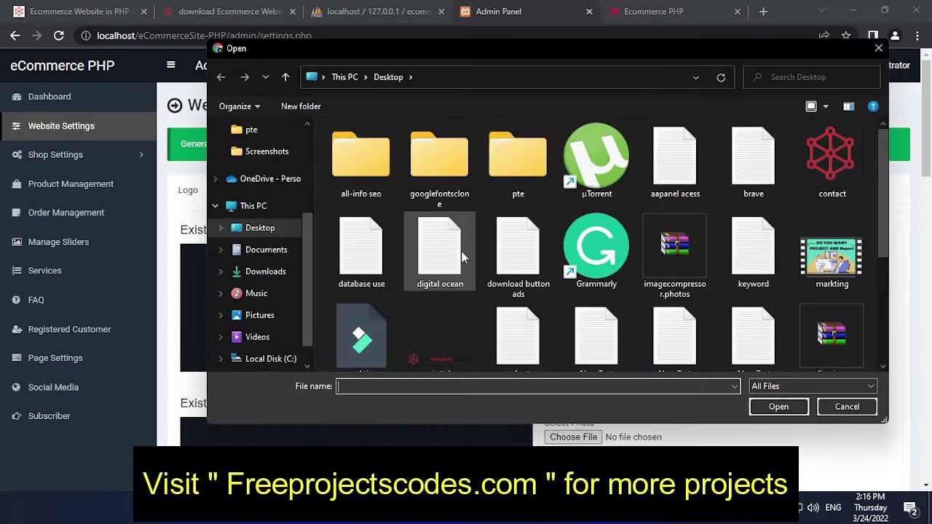
pyautogui.scroll(-1, 548, 332)
pyautogui.click(474, 349)
pyautogui.click(801, 407)
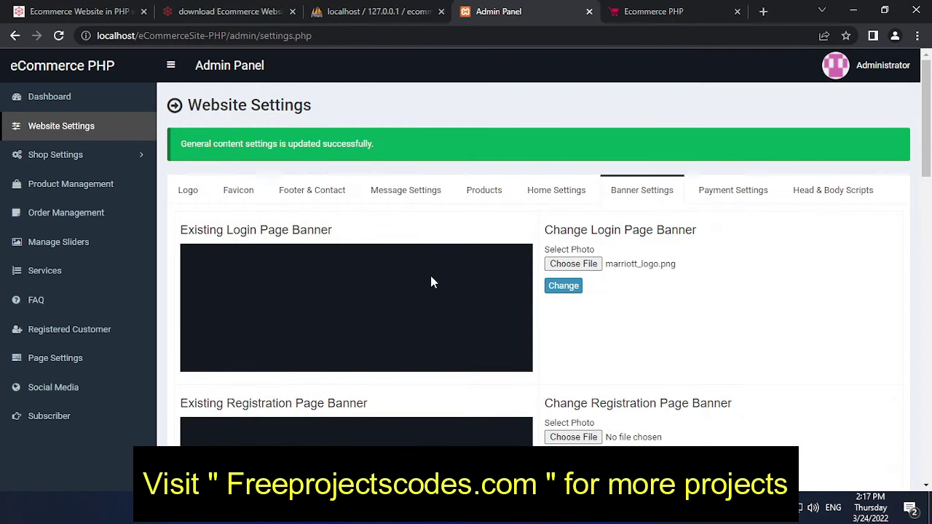
# Step: Scroll through the banner settings and bring up Payment Settings
pyautogui.scroll(-2, 431, 282)
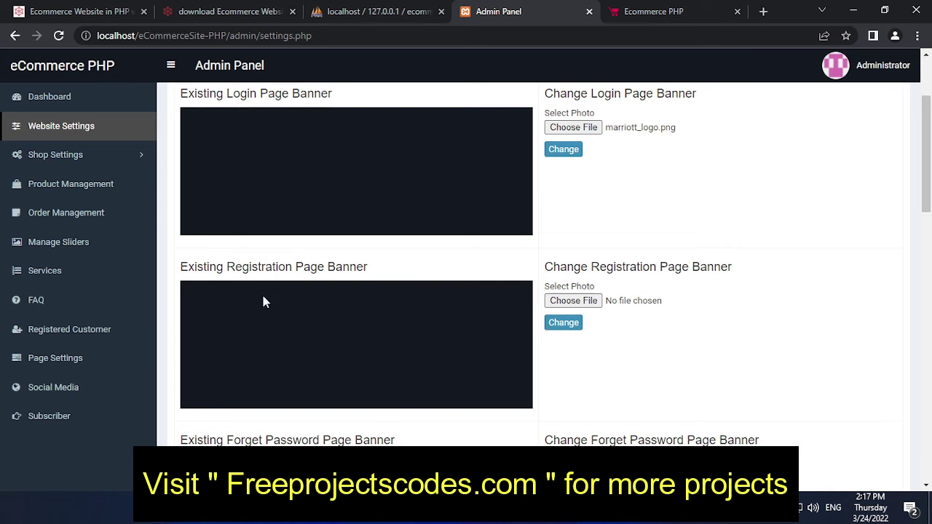
pyautogui.scroll(-8, 347, 294)
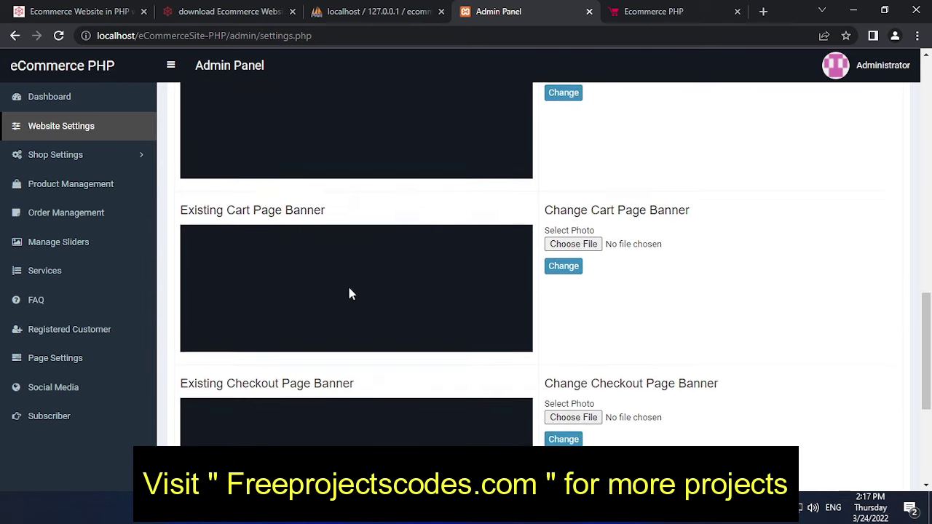
pyautogui.scroll(-4, 349, 293)
pyautogui.scroll(2, 348, 288)
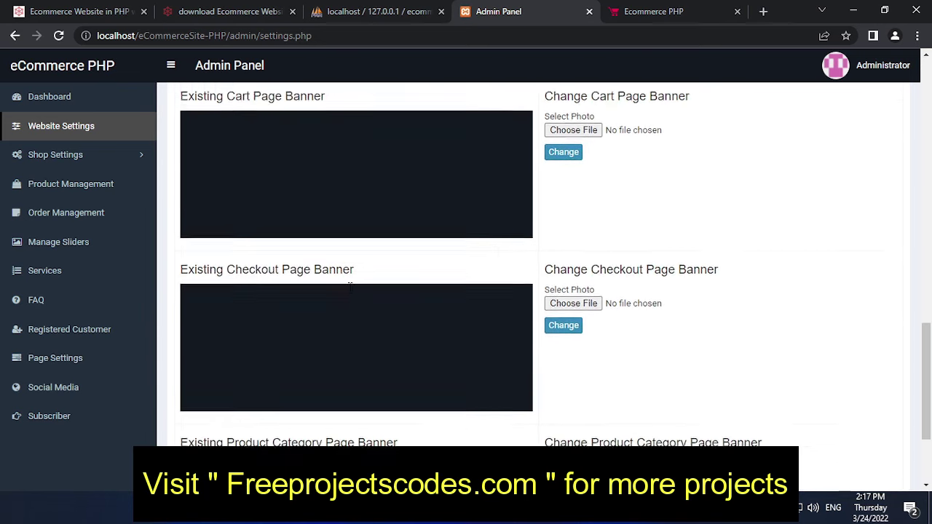
pyautogui.scroll(14, 349, 288)
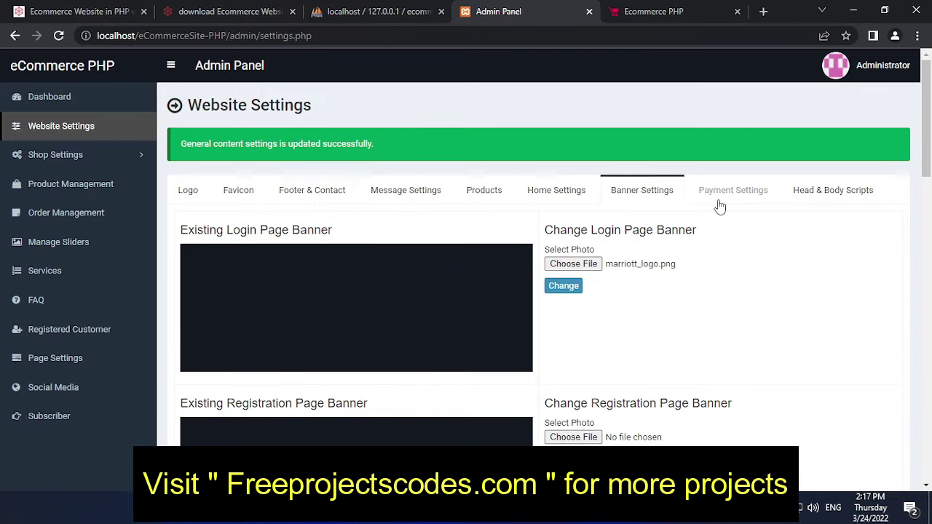
pyautogui.click(721, 203)
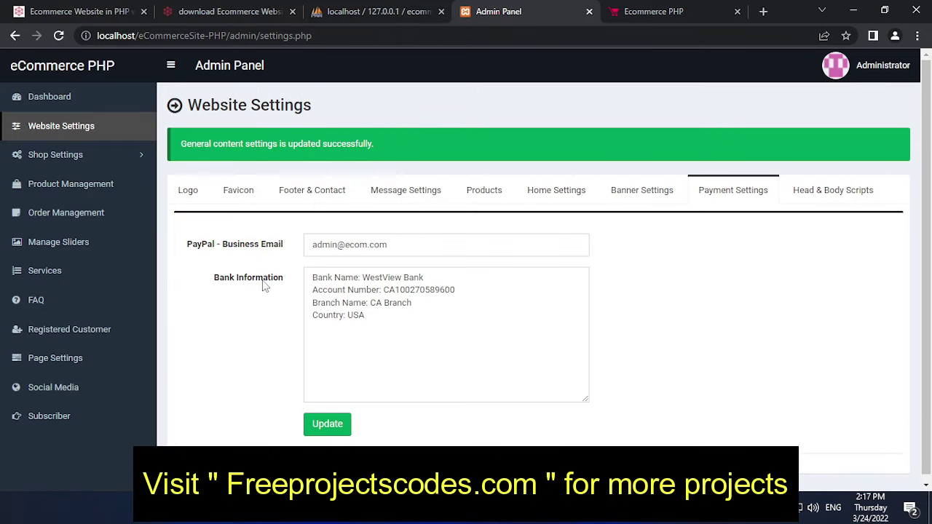
# Step: Look over the PayPal business email and Bank Information details
pyautogui.moveTo(386, 317); pyautogui.dragTo(318, 272)
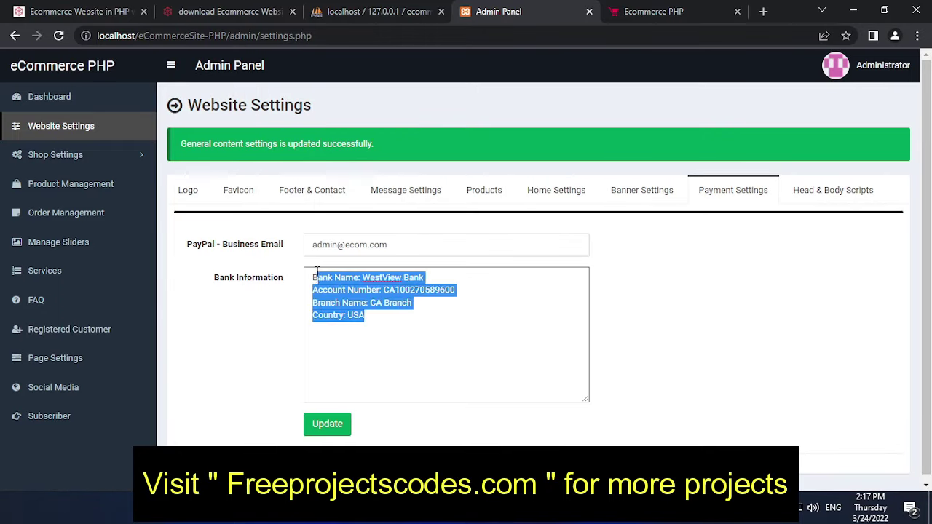
pyautogui.click(495, 304)
pyautogui.moveTo(389, 318); pyautogui.dragTo(321, 273)
pyautogui.click(568, 315)
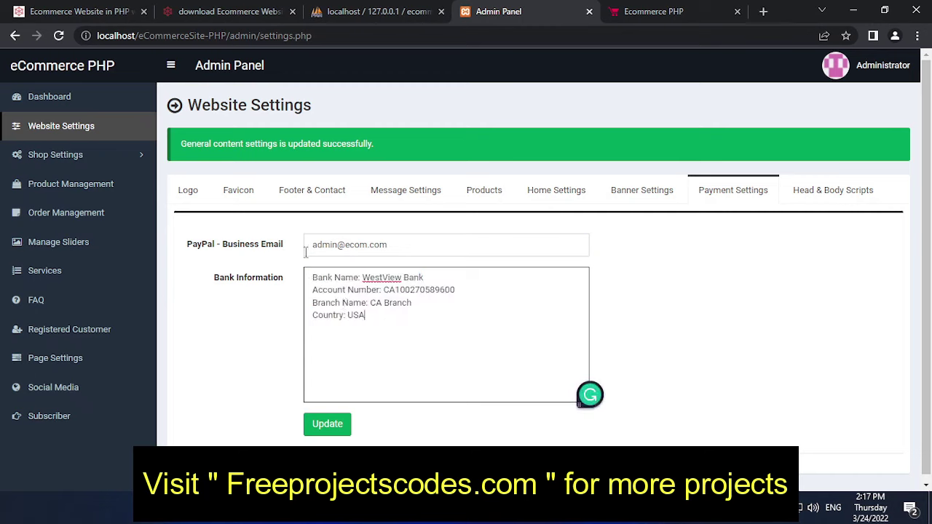
pyautogui.moveTo(409, 247); pyautogui.dragTo(301, 255)
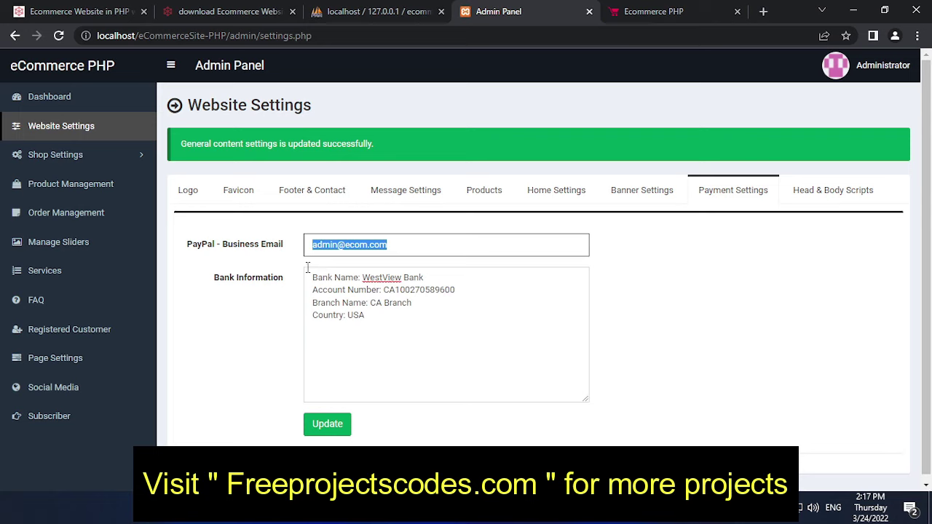
pyautogui.moveTo(370, 318); pyautogui.dragTo(641, 193)
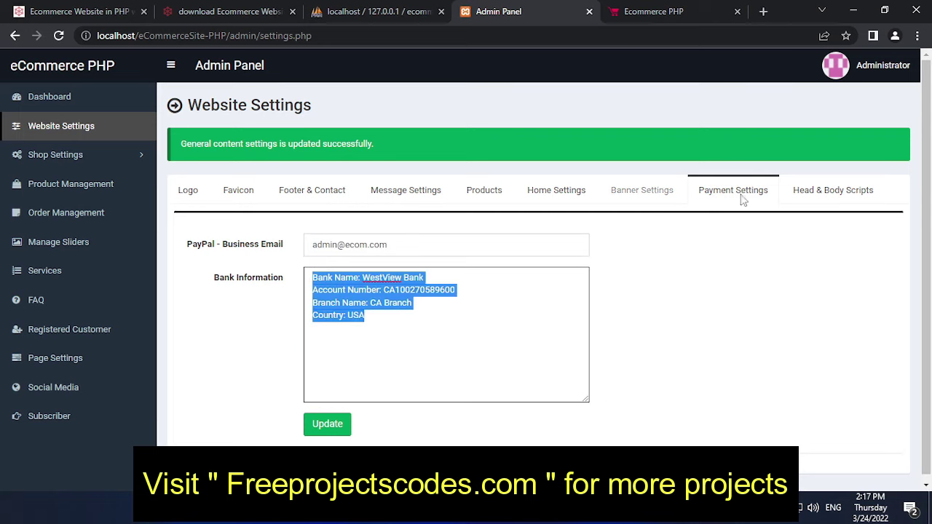
# Step: Scroll through the Head & Body Scripts code, then expand Shop Settings in the sidebar
pyautogui.click(827, 197)
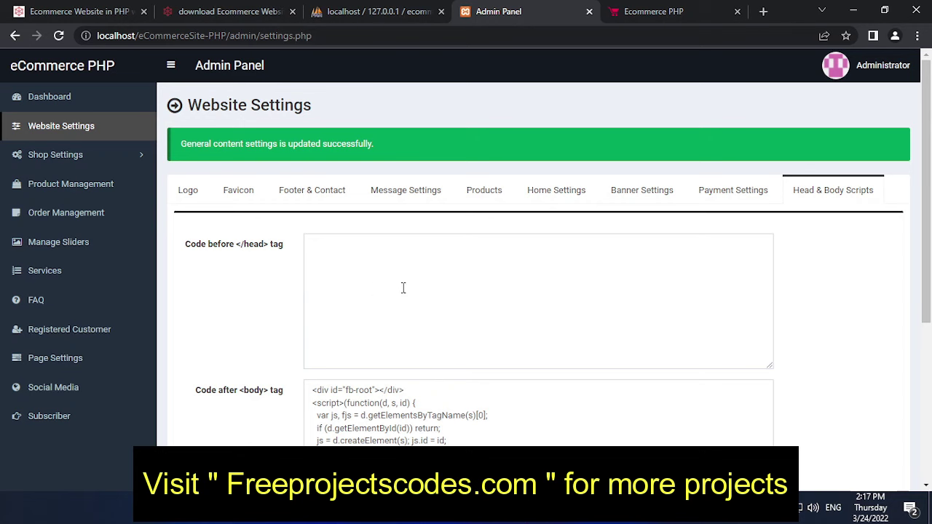
pyautogui.scroll(-2, 403, 288)
pyautogui.scroll(2, 323, 283)
pyautogui.scroll(-2, 324, 282)
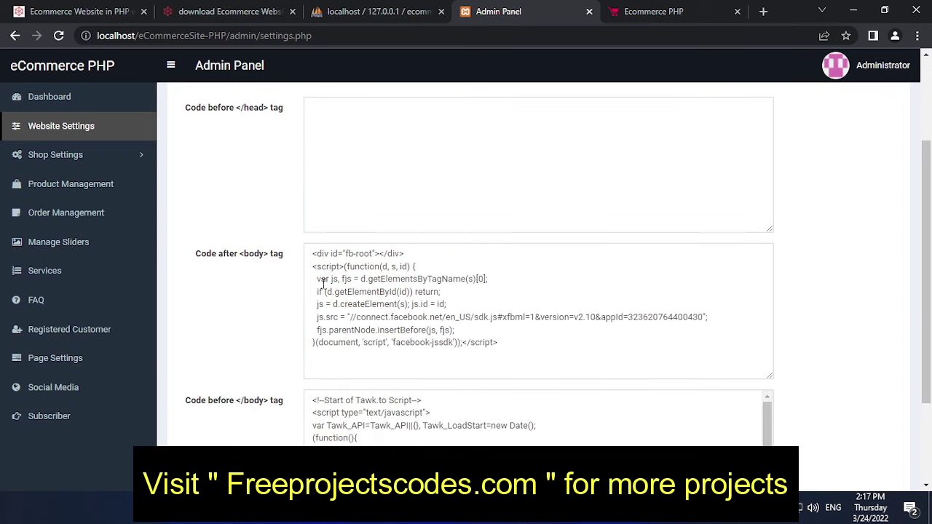
pyautogui.scroll(-2, 323, 283)
pyautogui.scroll(-1, 356, 308)
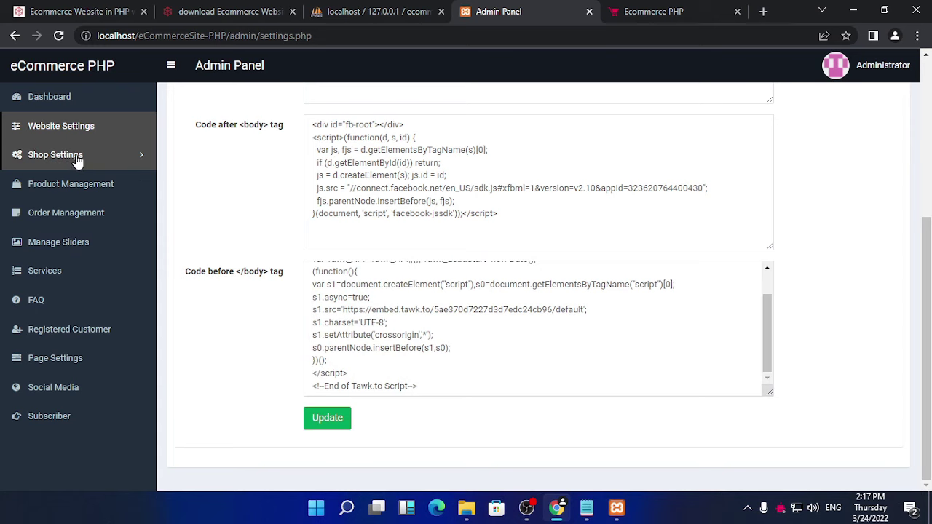
pyautogui.click(75, 156)
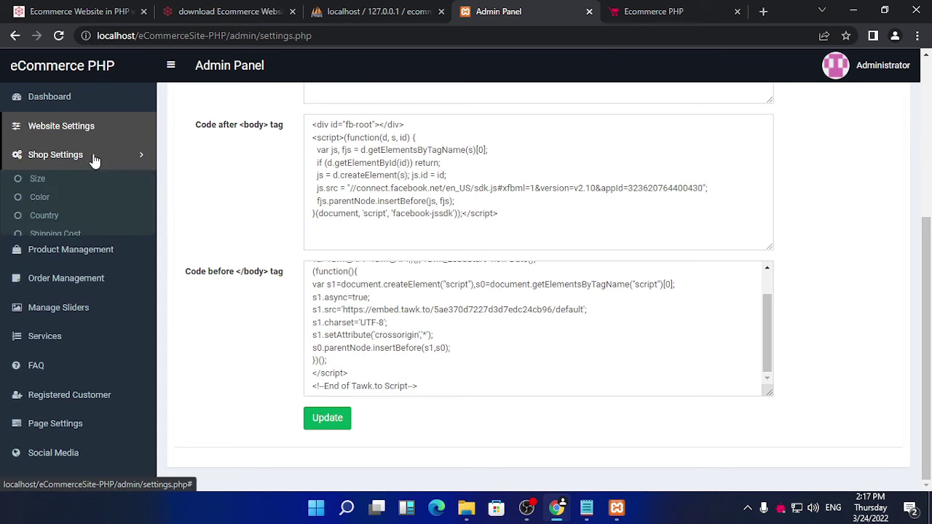
# Step: Look over the product sizes and colours lists
pyautogui.click(38, 180)
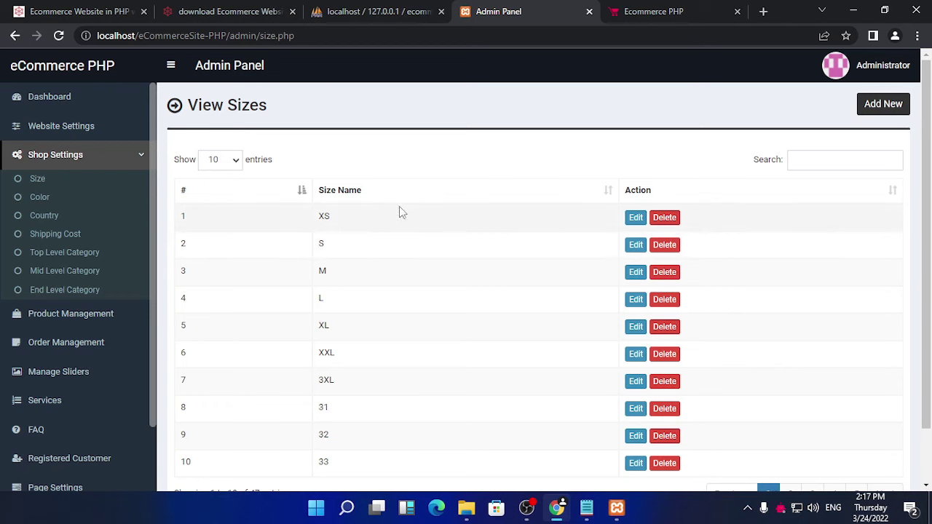
pyautogui.scroll(-1, 370, 229)
pyautogui.scroll(1, 371, 229)
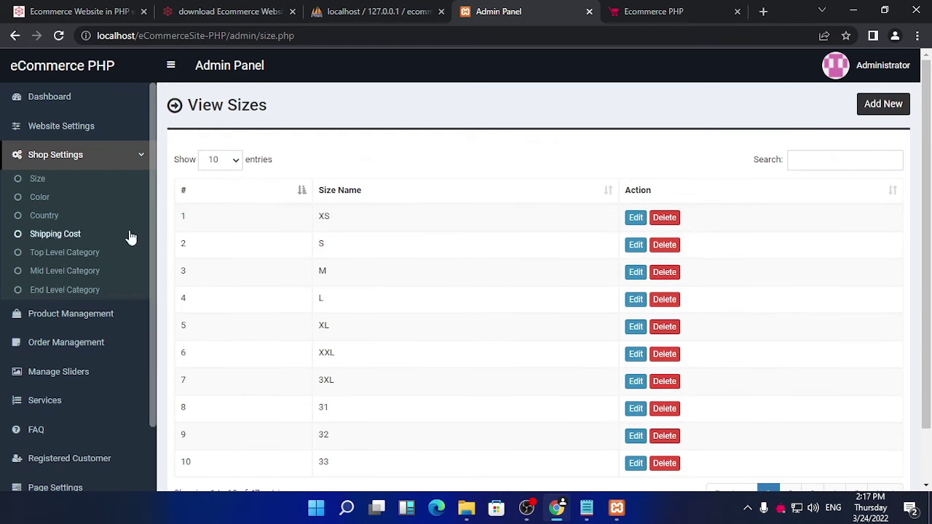
pyautogui.click(40, 197)
pyautogui.scroll(-1, 499, 272)
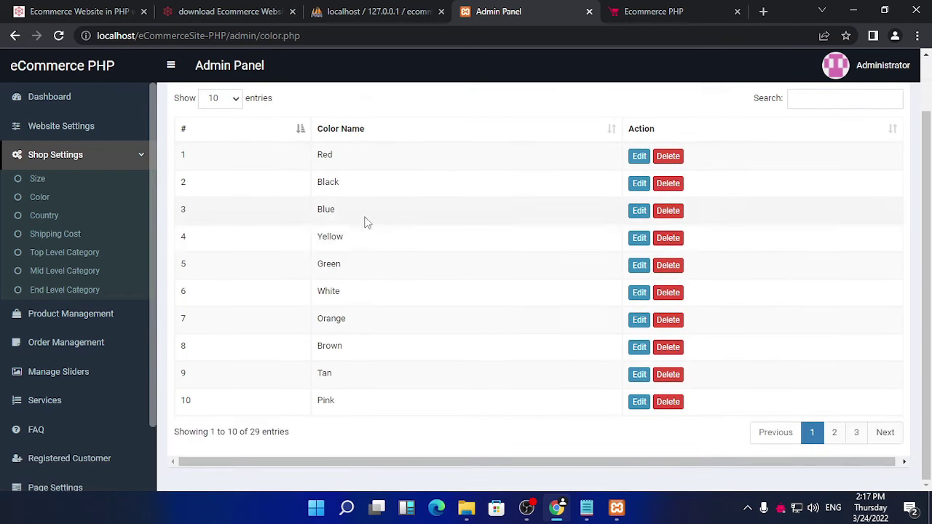
# Step: Open the country list and jump to page 5, the last page, then page 23
pyautogui.click(44, 216)
pyautogui.scroll(-1, 421, 238)
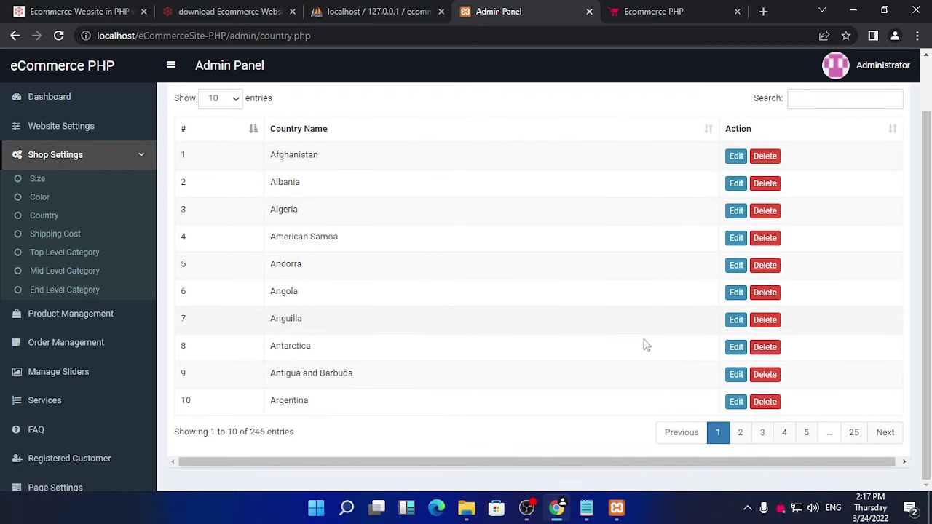
pyautogui.click(806, 433)
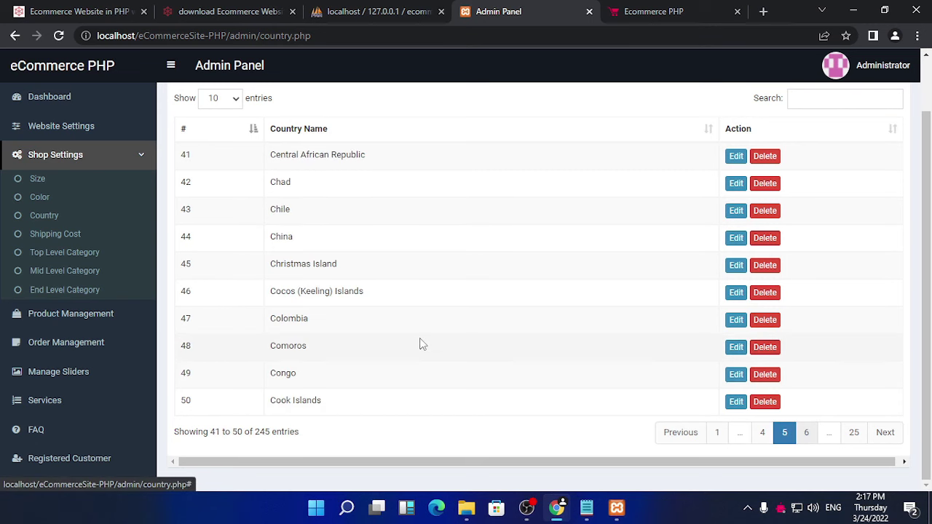
pyautogui.click(854, 432)
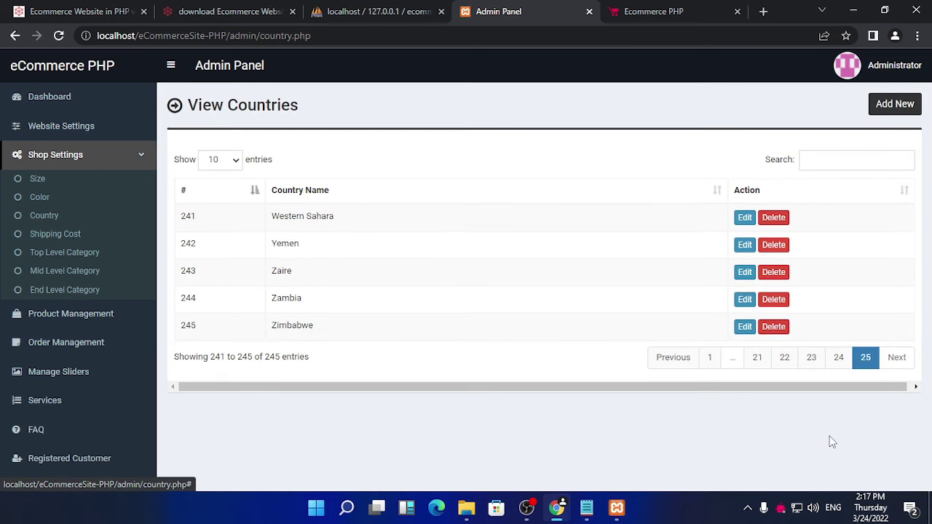
pyautogui.click(808, 361)
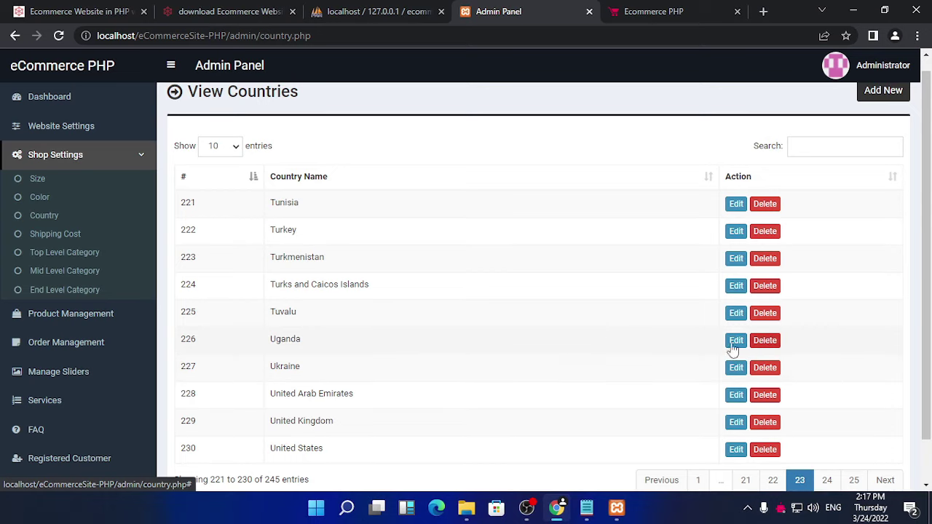
pyautogui.scroll(-1, 582, 346)
pyautogui.scroll(1, 821, 385)
pyautogui.scroll(-1, 808, 408)
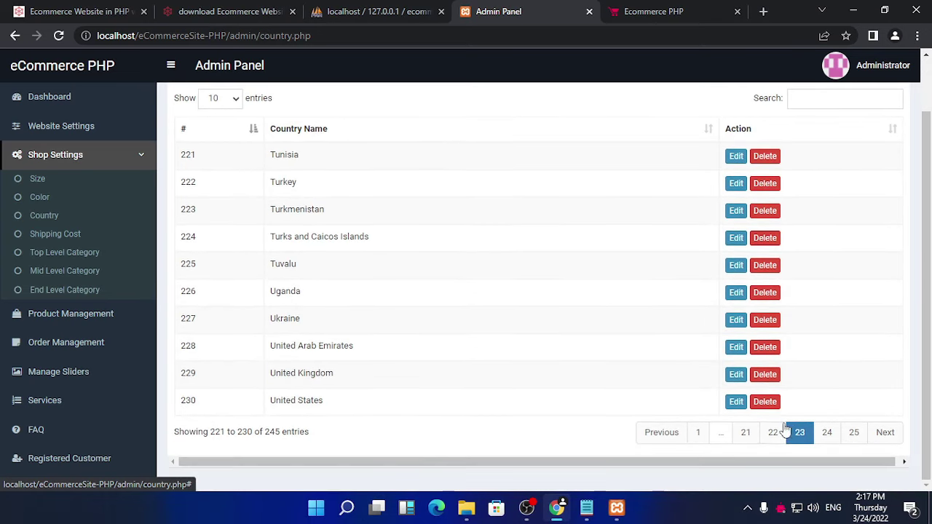
pyautogui.tripleClick(289, 406)
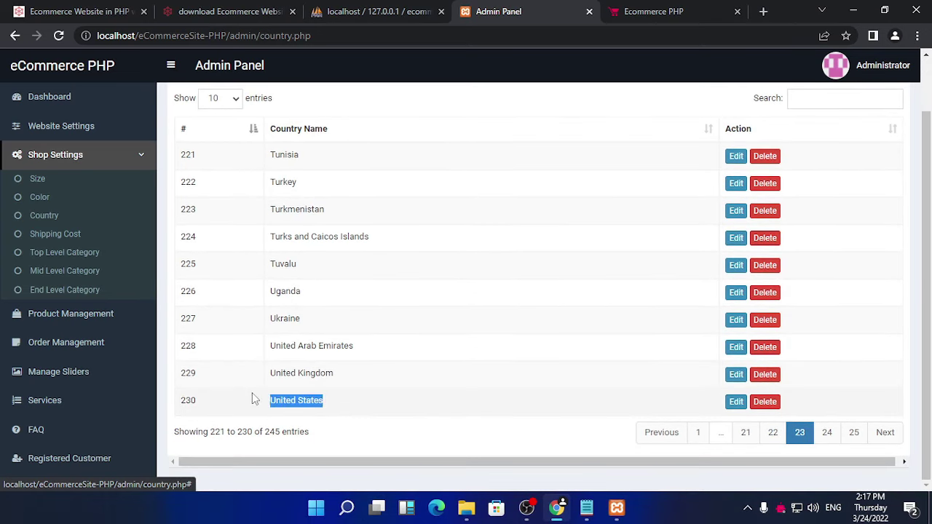
# Step: Page back through country list pages 22, 21 and 20
pyautogui.click(777, 434)
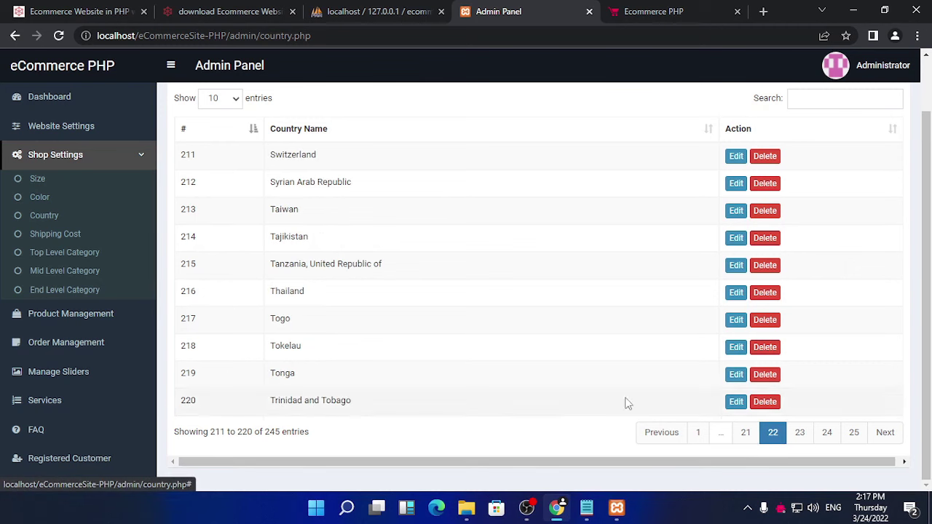
pyautogui.scroll(1, 805, 423)
pyautogui.scroll(-1, 786, 428)
pyautogui.click(746, 433)
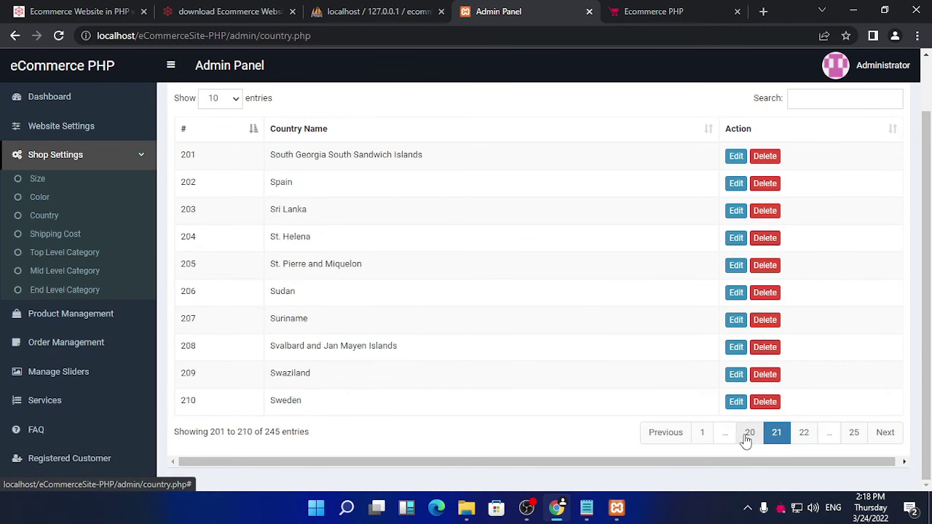
pyautogui.click(749, 434)
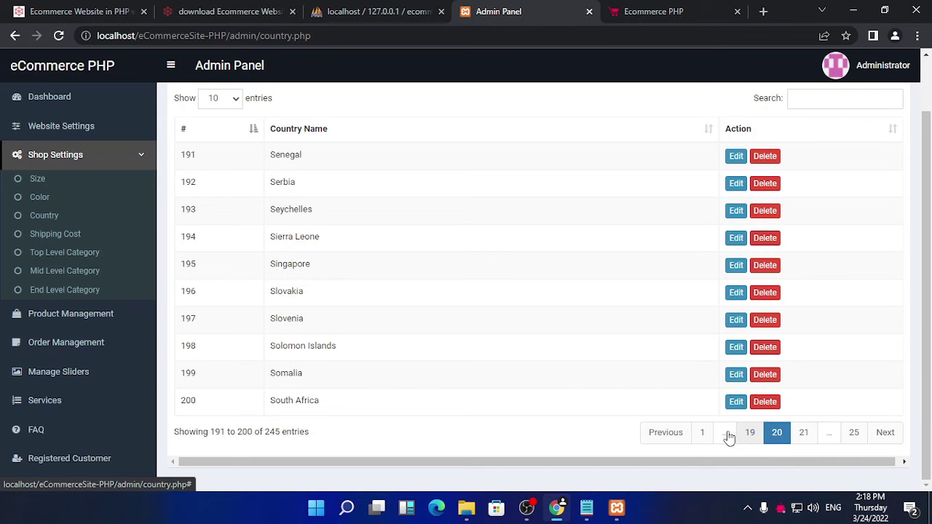
pyautogui.scroll(1, 494, 383)
pyautogui.scroll(-1, 622, 202)
pyautogui.scroll(1, 782, 194)
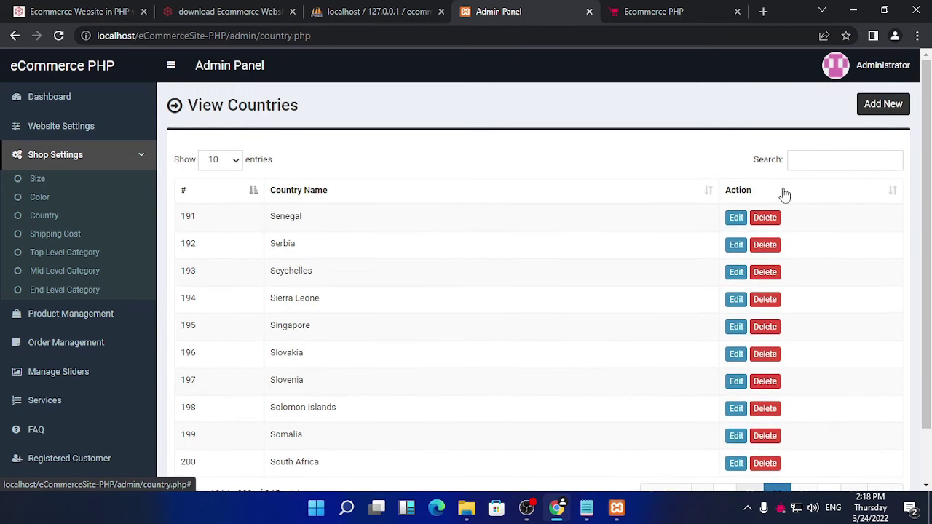
# Step: Search the countries for 'india' to confirm it's listed, then open Shipping Cost
pyautogui.click(829, 160)
pyautogui.write('india')
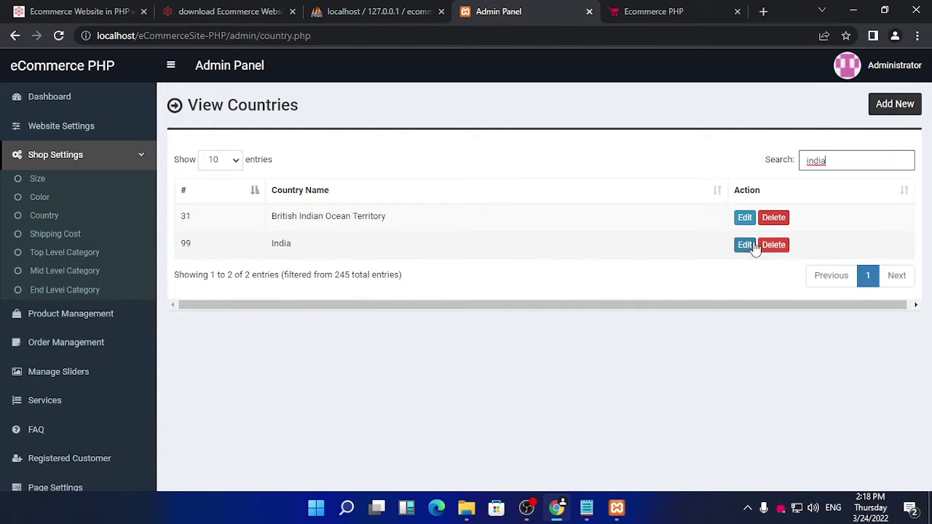
pyautogui.moveTo(291, 244); pyautogui.dragTo(280, 241)
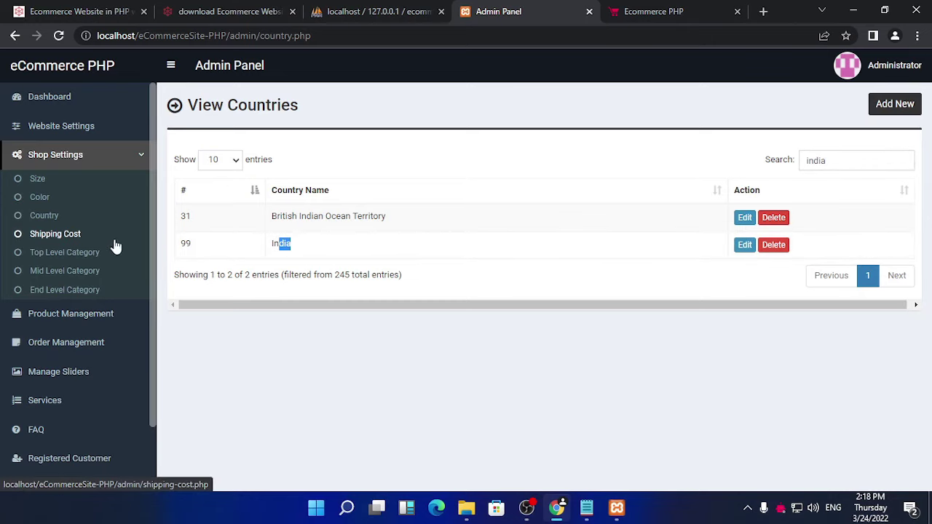
pyautogui.click(48, 234)
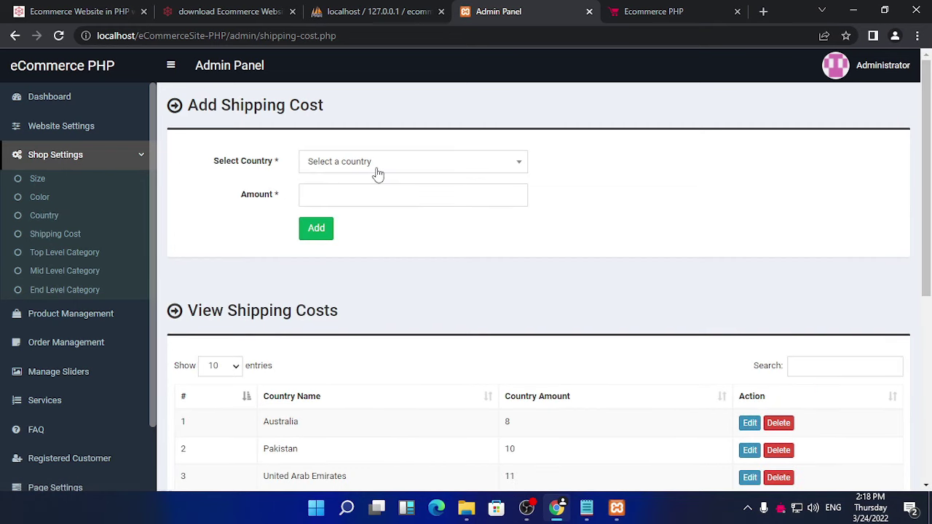
# Step: Pick India as the shipping country and start the Amount without saving, then open Top Level Category
pyautogui.click(454, 163)
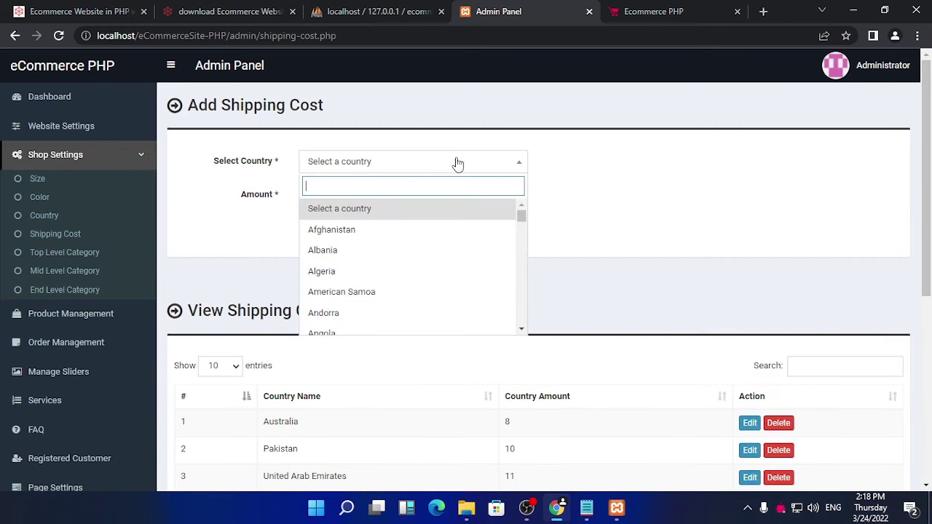
pyautogui.write('ind')
pyautogui.click(387, 232)
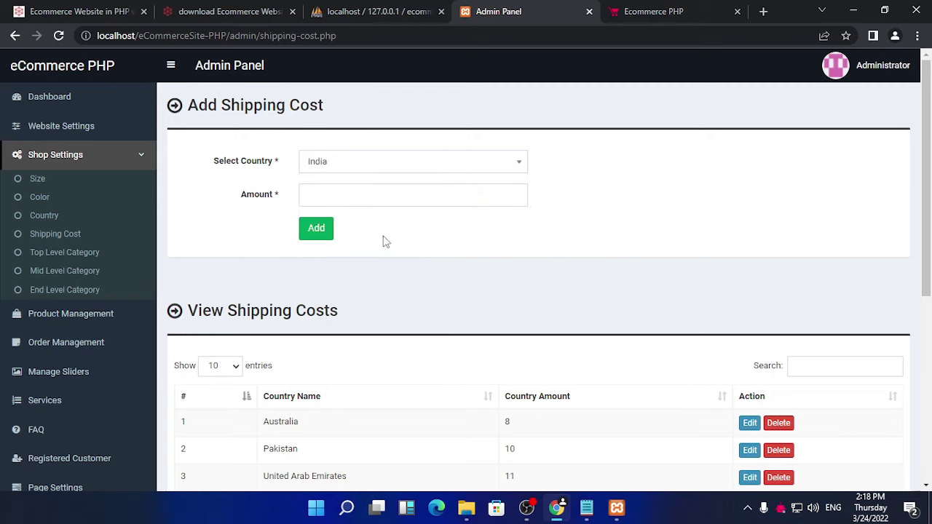
pyautogui.click(335, 196)
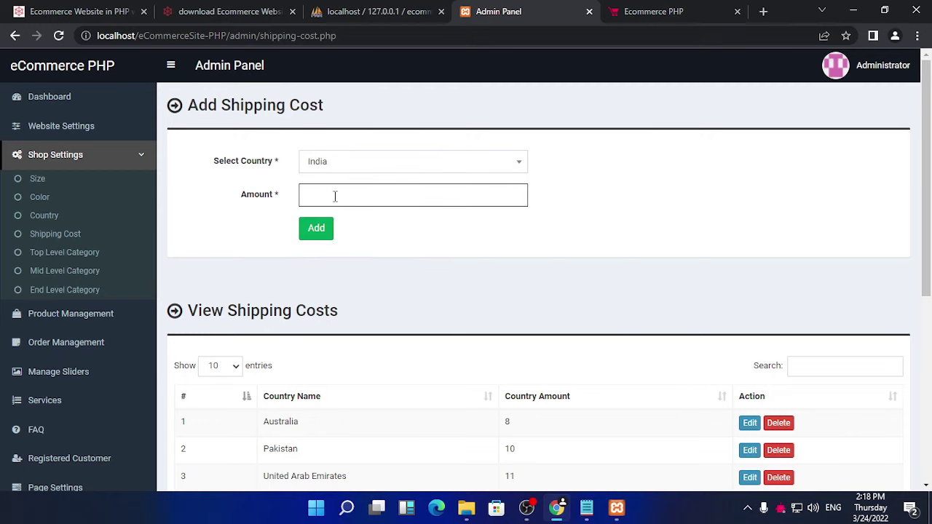
pyautogui.scroll(-2, 553, 299)
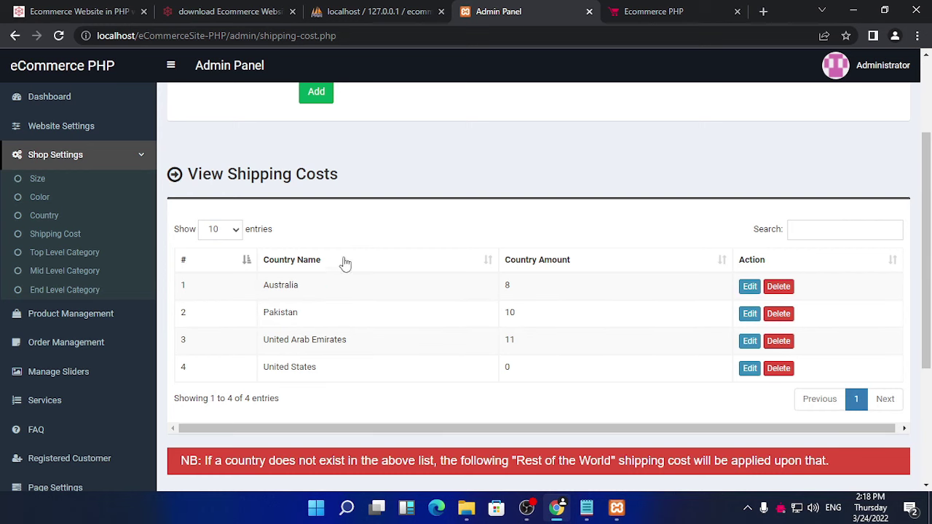
pyautogui.scroll(2, 360, 264)
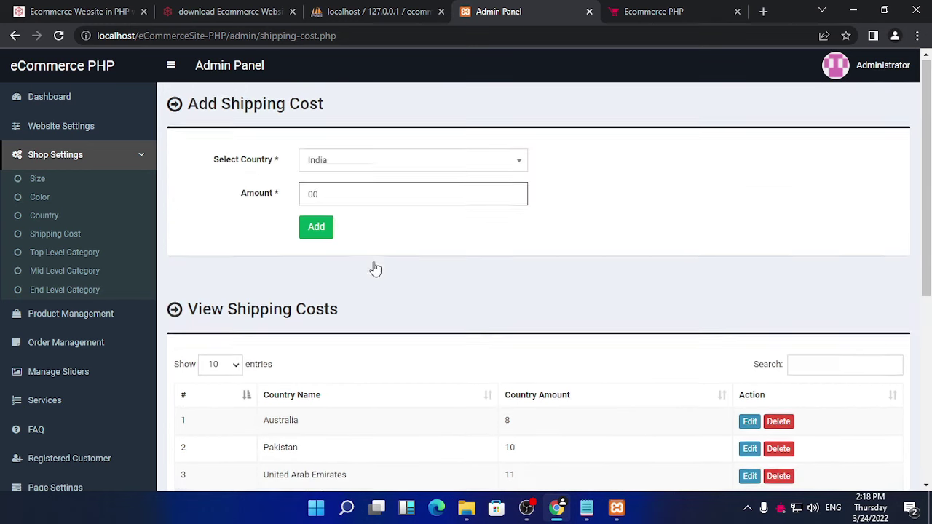
pyautogui.click(56, 252)
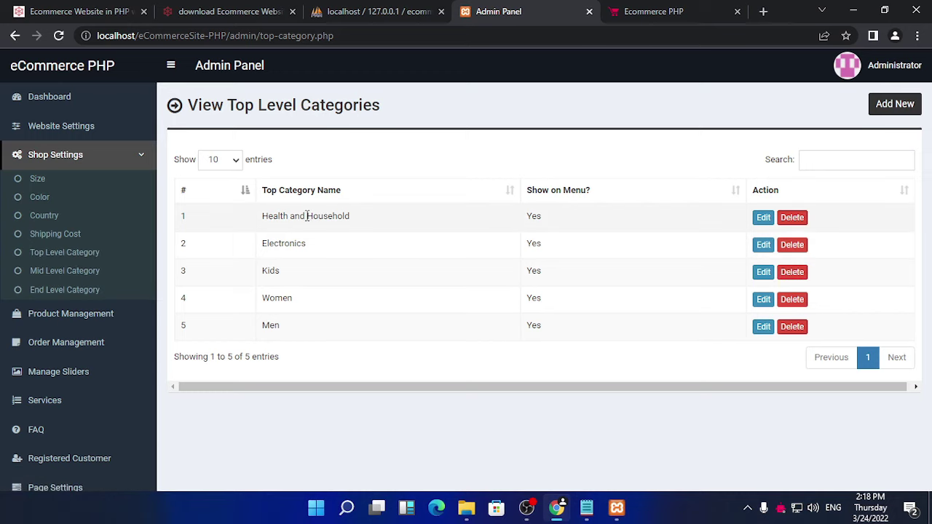
# Step: Scroll through the Mid Level Category list
pyautogui.click(56, 272)
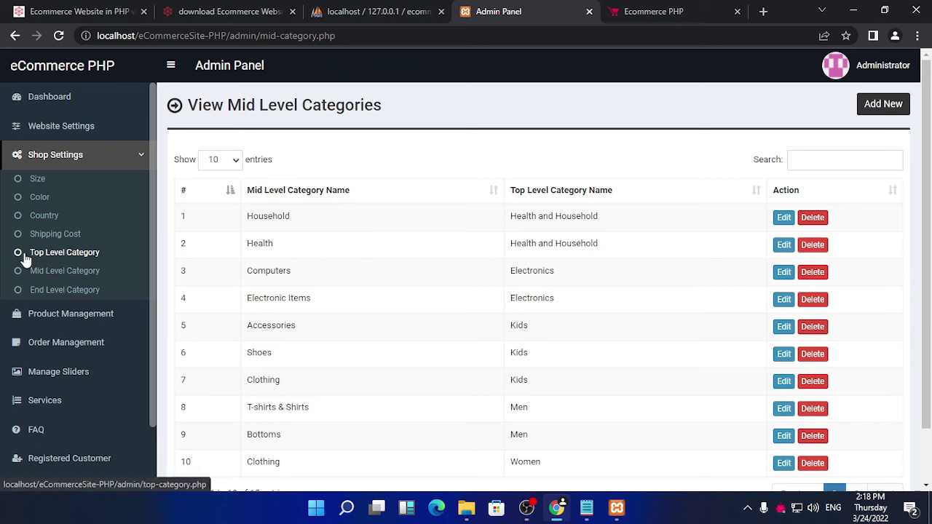
pyautogui.scroll(-1, 348, 350)
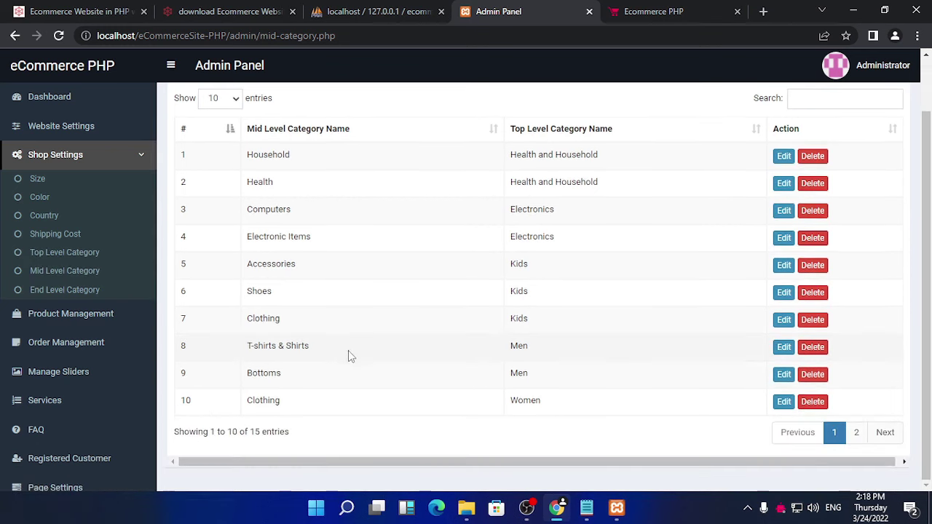
pyautogui.scroll(1, 408, 343)
pyautogui.scroll(-1, 619, 348)
pyautogui.scroll(1, 503, 328)
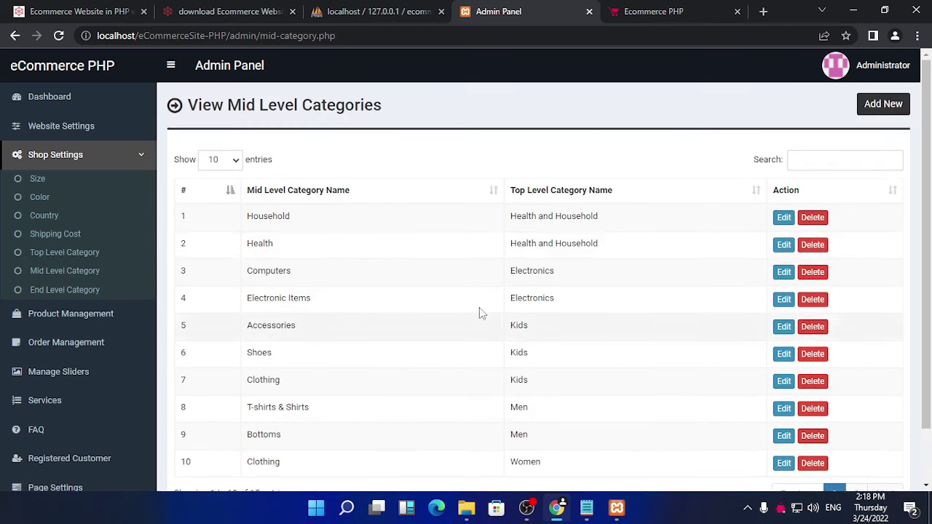
# Step: Scroll through the End Level Category list, then open Product Management
pyautogui.click(58, 289)
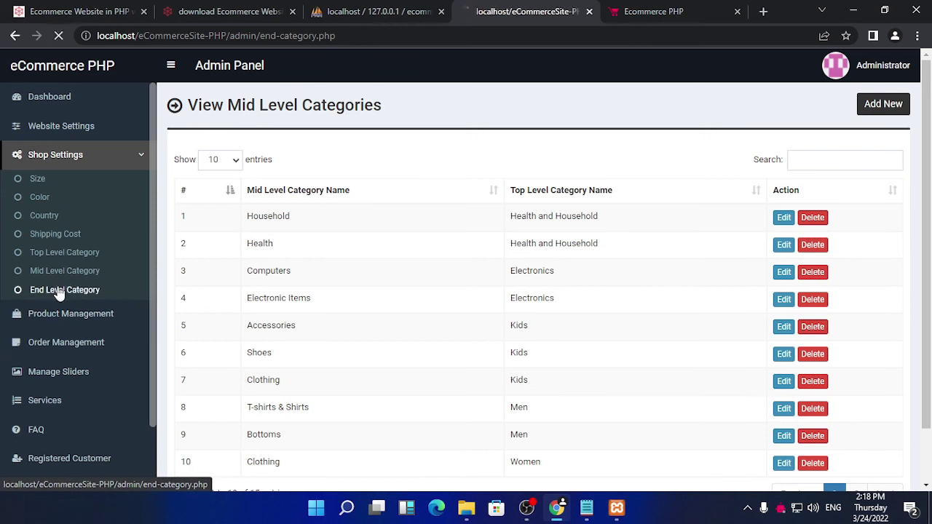
pyautogui.scroll(-1, 343, 276)
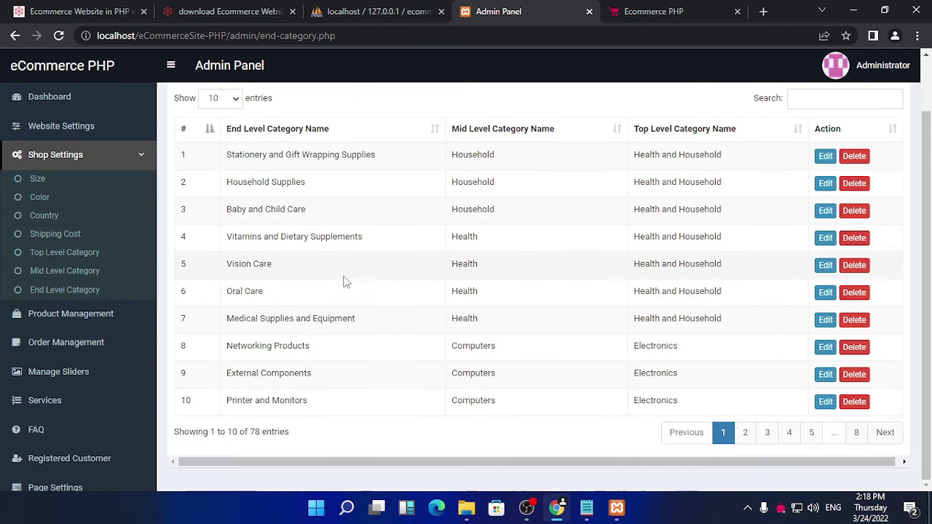
pyautogui.scroll(1, 335, 294)
pyautogui.scroll(-1, 309, 327)
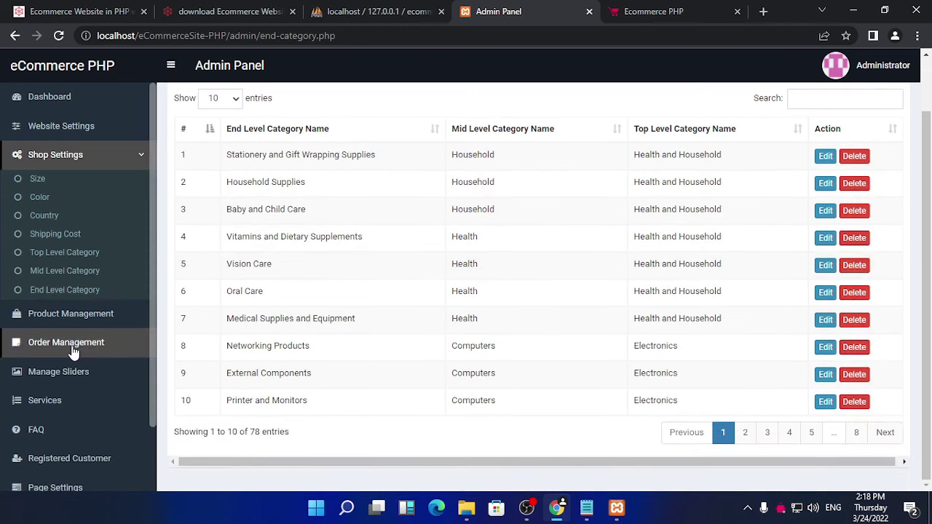
pyautogui.click(116, 321)
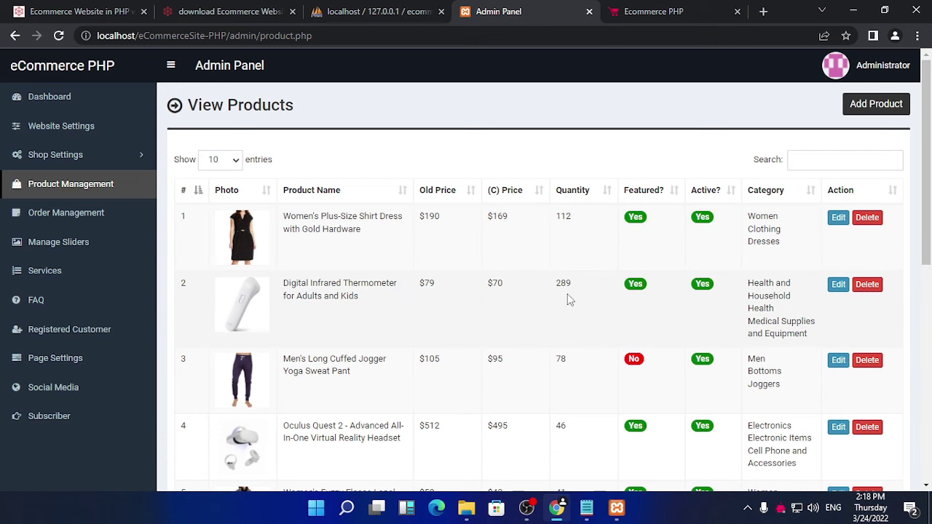
pyautogui.scroll(-5, 568, 297)
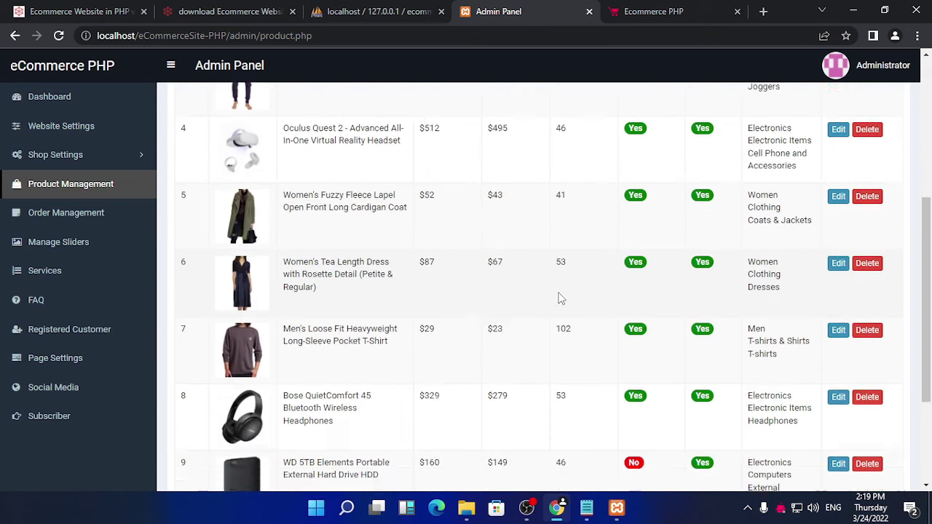
pyautogui.scroll(5, 411, 318)
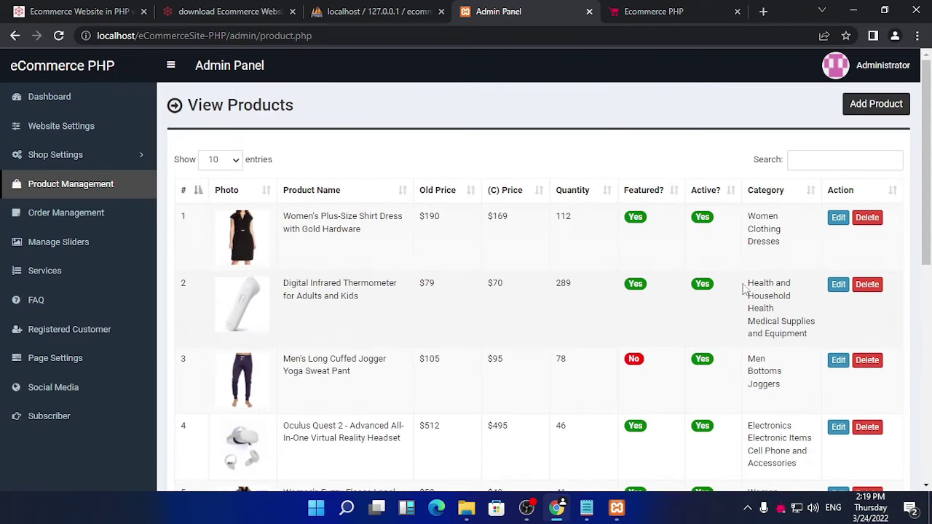
pyautogui.click(839, 219)
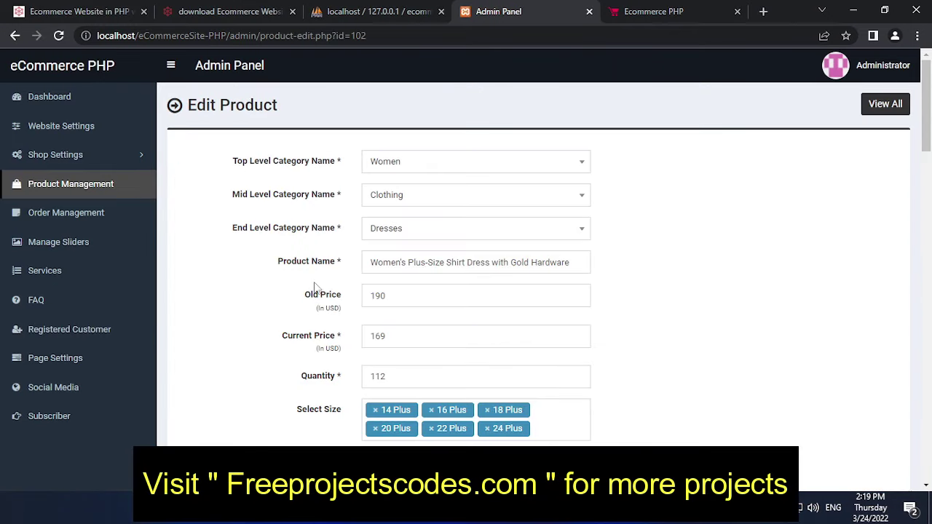
pyautogui.scroll(-3, 459, 277)
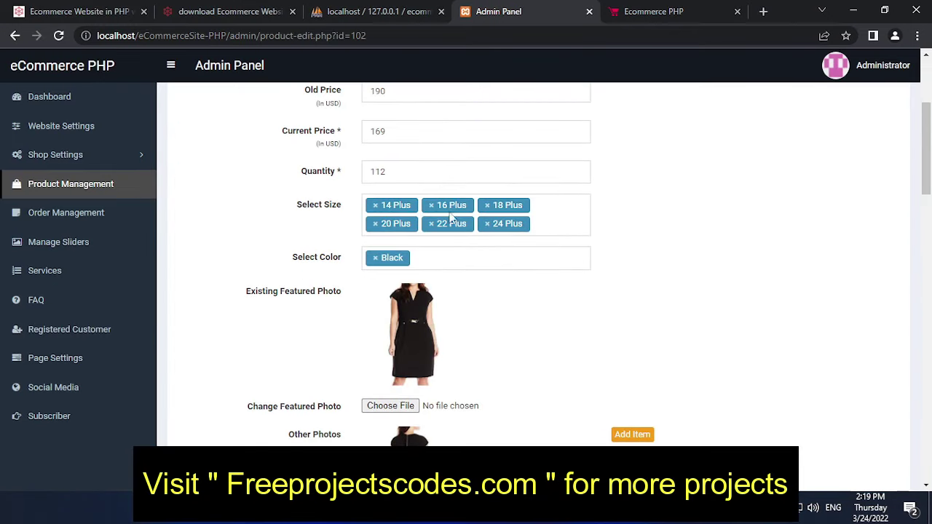
pyautogui.scroll(-3, 437, 316)
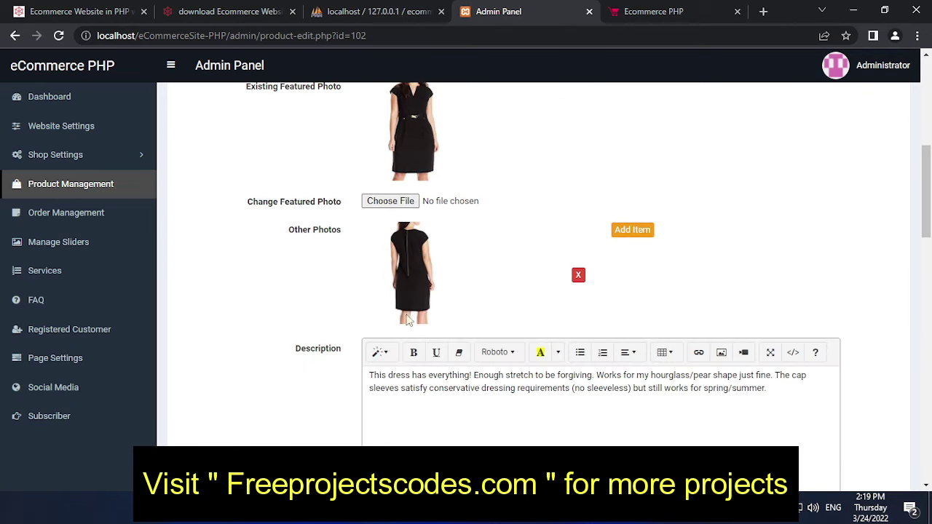
pyautogui.scroll(-2, 465, 342)
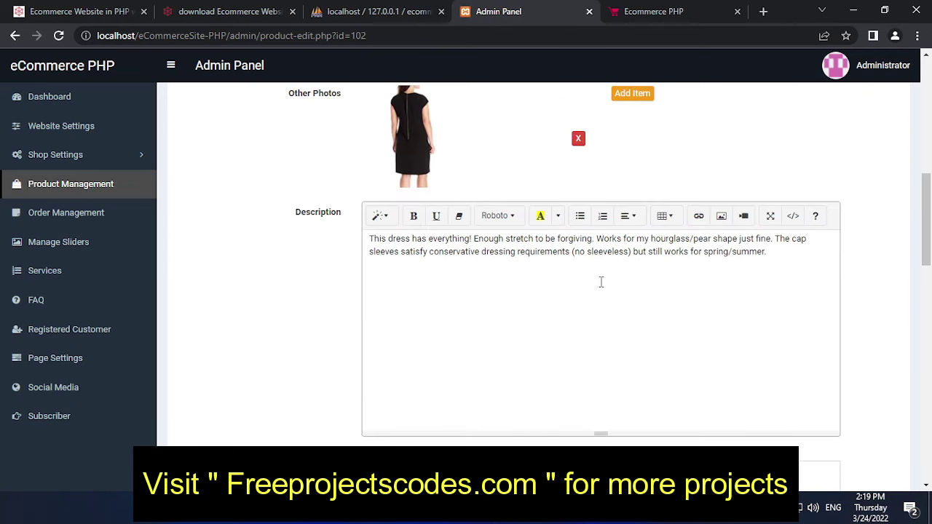
pyautogui.scroll(-3, 582, 291)
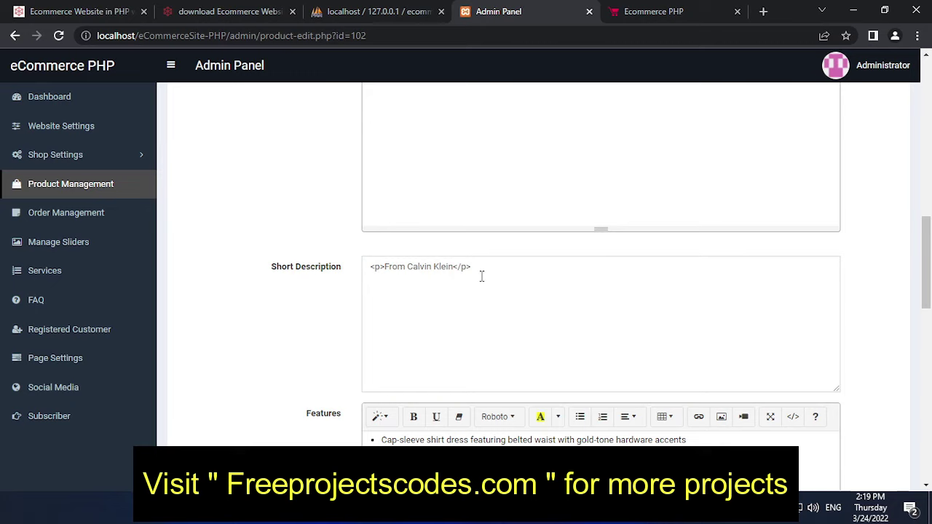
pyautogui.scroll(-2, 481, 276)
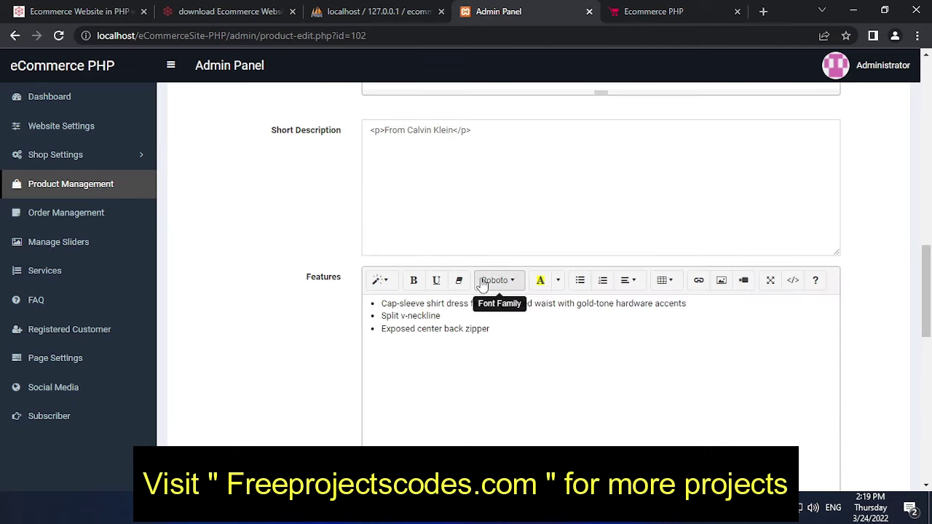
pyautogui.scroll(-3, 481, 283)
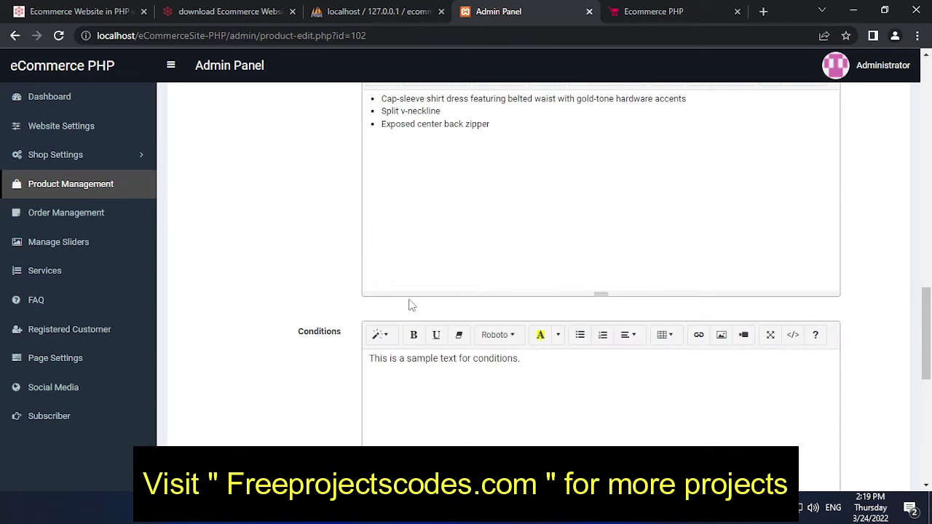
pyautogui.scroll(-7, 451, 361)
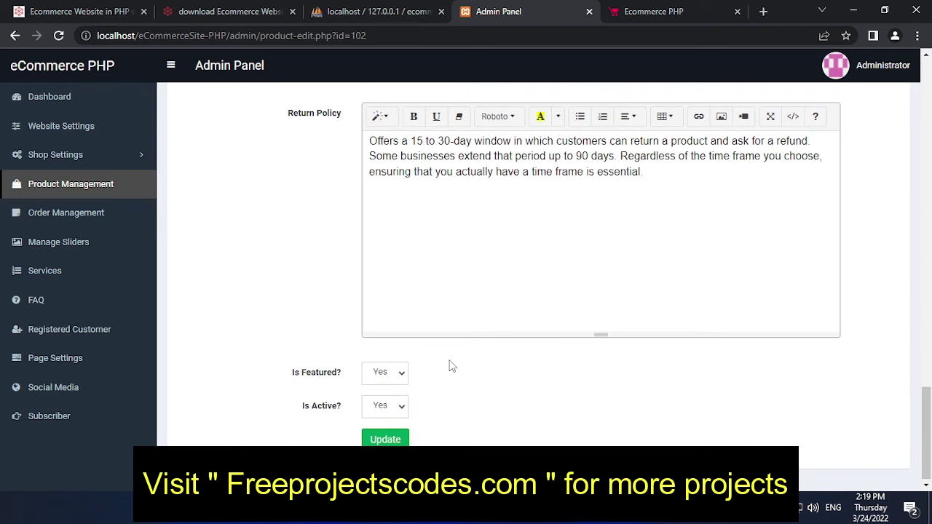
pyautogui.click(401, 376)
pyautogui.click(399, 375)
pyautogui.click(386, 408)
pyautogui.click(393, 409)
pyautogui.scroll(1, 456, 394)
pyautogui.scroll(20, 457, 394)
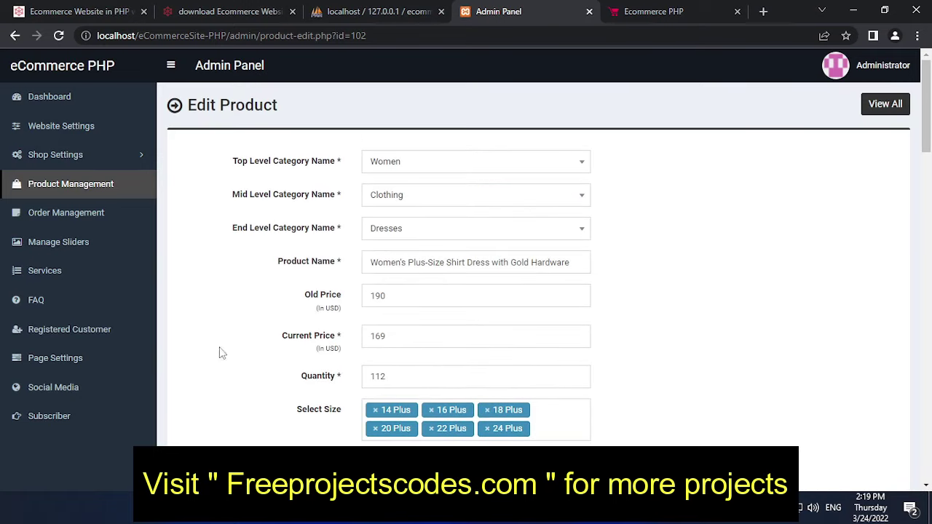
# Step: Scroll through the Order Management table, then open Manage Sliders
pyautogui.click(118, 221)
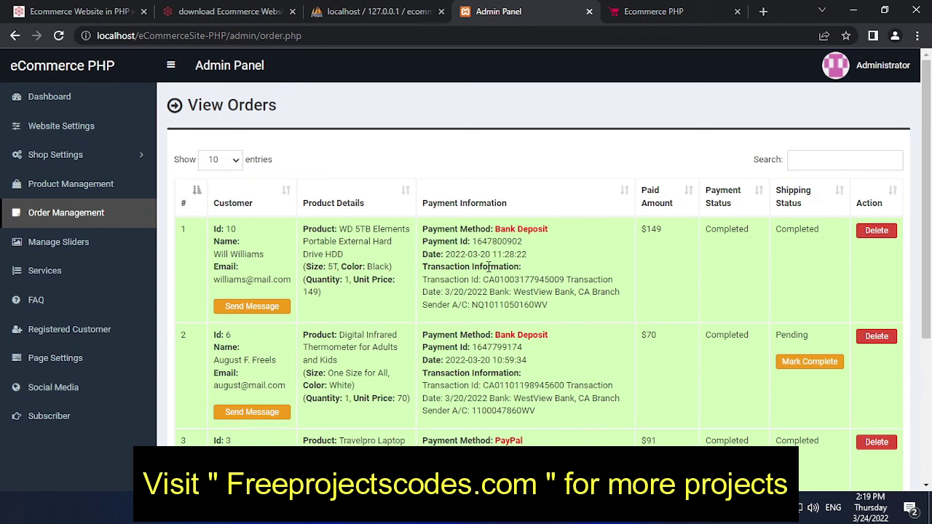
pyautogui.scroll(-3, 489, 266)
pyautogui.scroll(3, 510, 285)
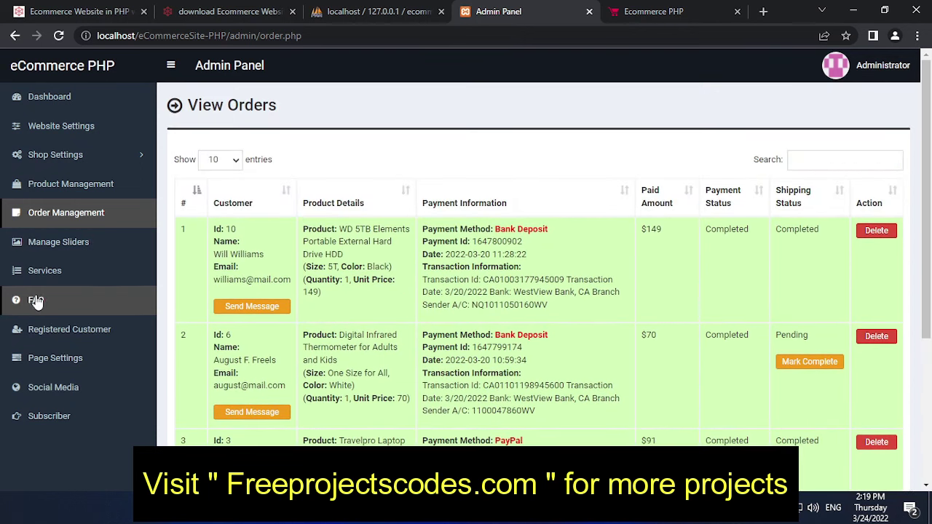
pyautogui.click(81, 243)
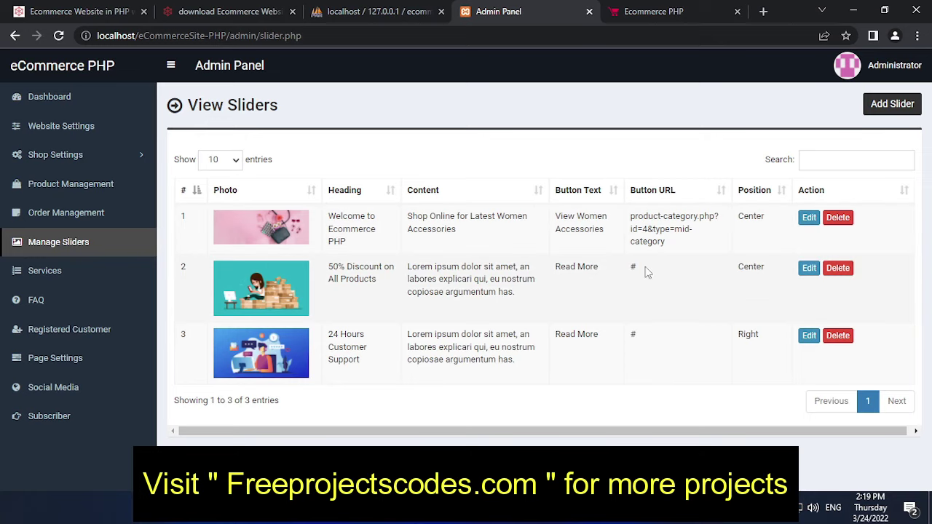
# Step: Edit the 50% Discount slider and copy the freeprojectscodes project page URL
pyautogui.click(808, 271)
pyautogui.scroll(-2, 420, 275)
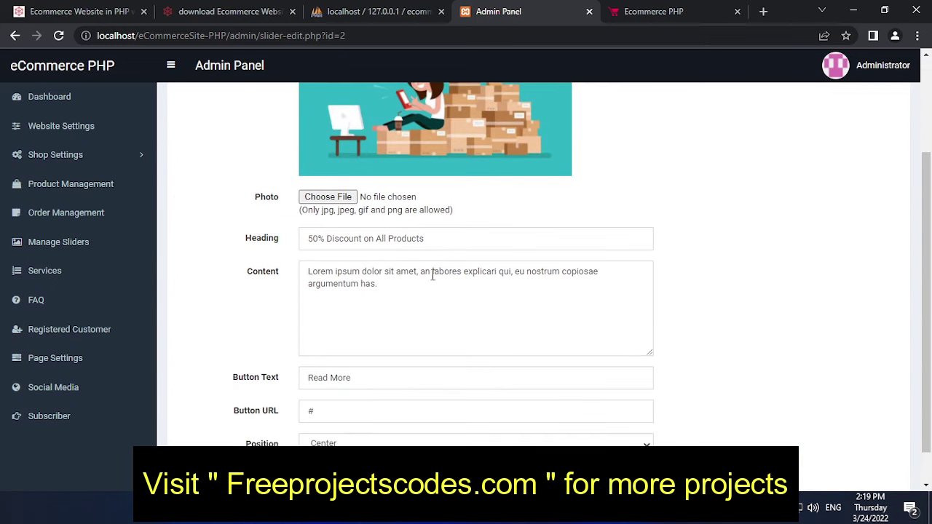
pyautogui.scroll(-1, 418, 282)
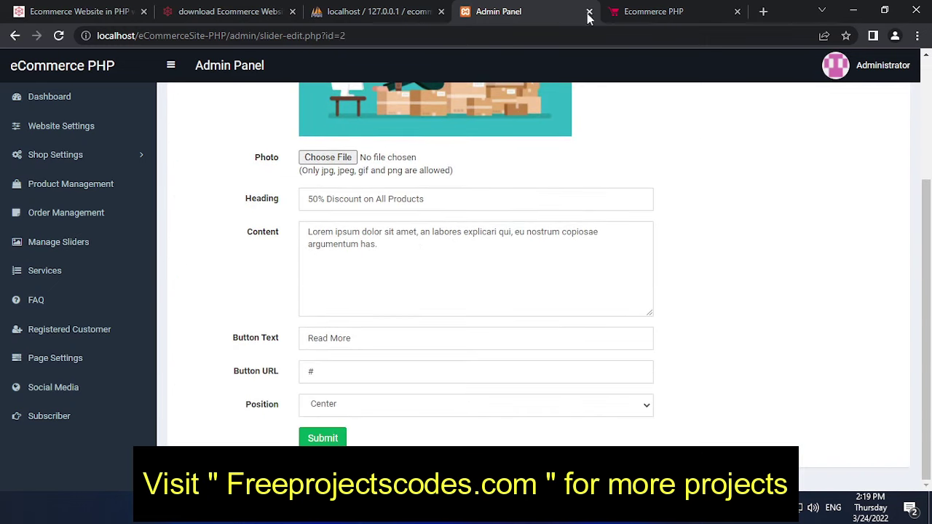
pyautogui.click(98, 11)
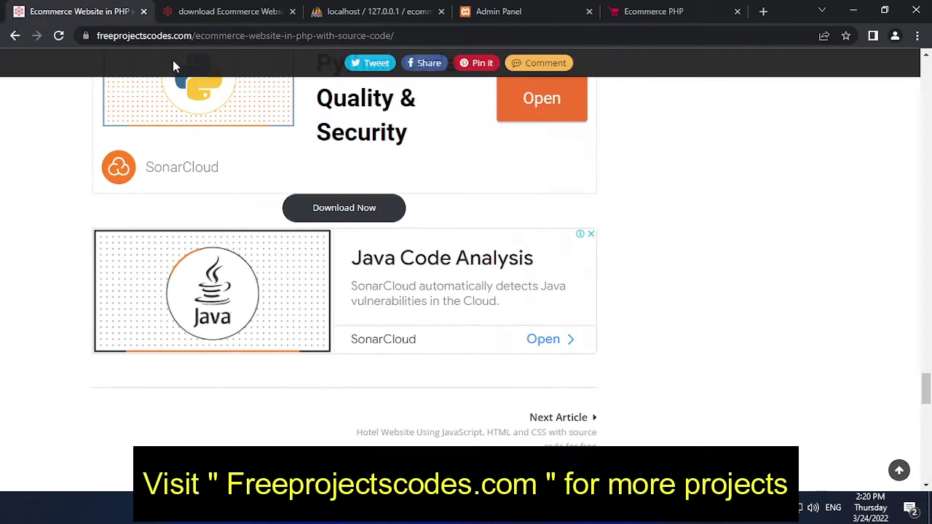
pyautogui.click(435, 37)
pyautogui.hotkey('ctrl', 'c')
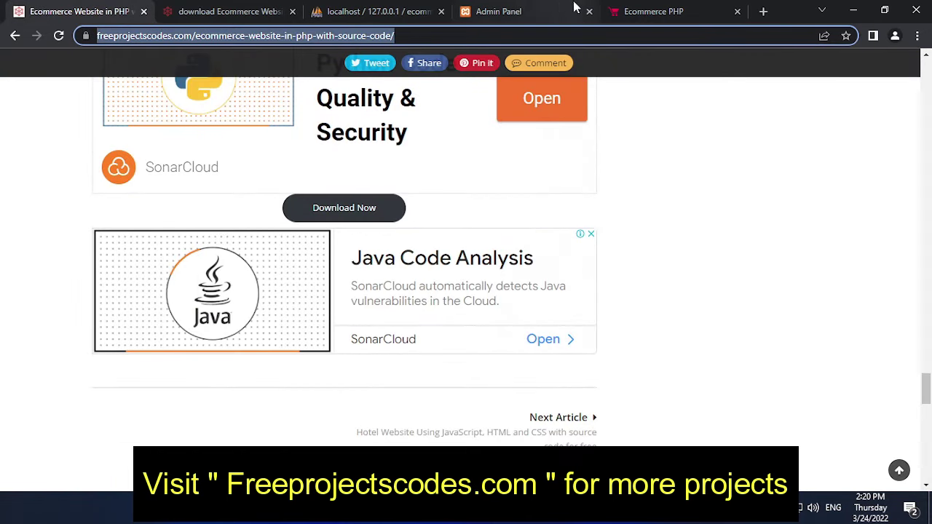
# Step: Replace the Button URL '#' with the copied project page address, keep text centred, and submit
pyautogui.click(634, 11)
pyautogui.click(504, 13)
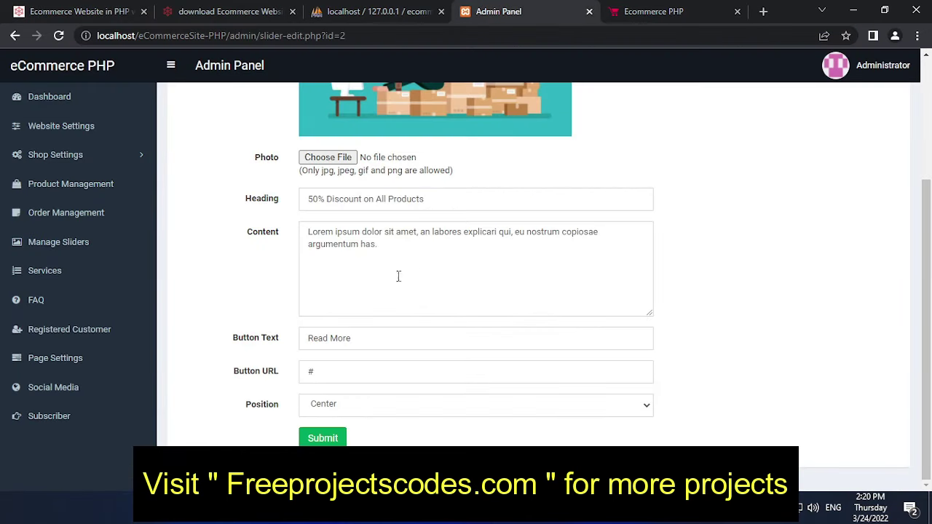
pyautogui.moveTo(350, 371); pyautogui.dragTo(286, 375)
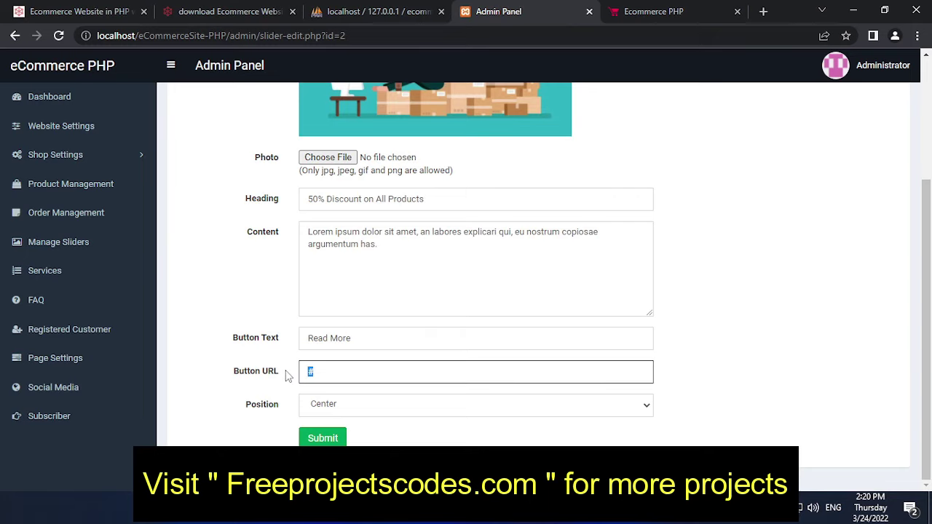
pyautogui.hotkey('ctrl', 'v')
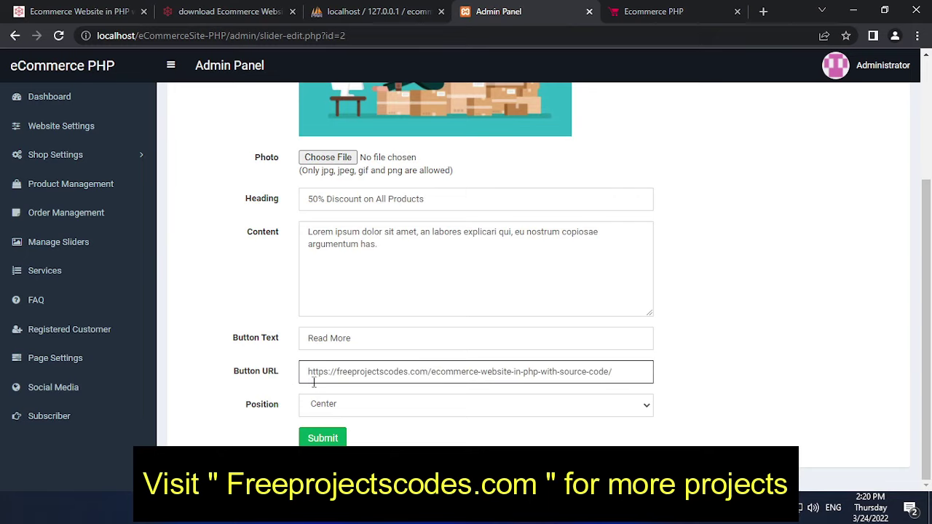
pyautogui.click(379, 412)
pyautogui.click(326, 435)
pyautogui.click(327, 441)
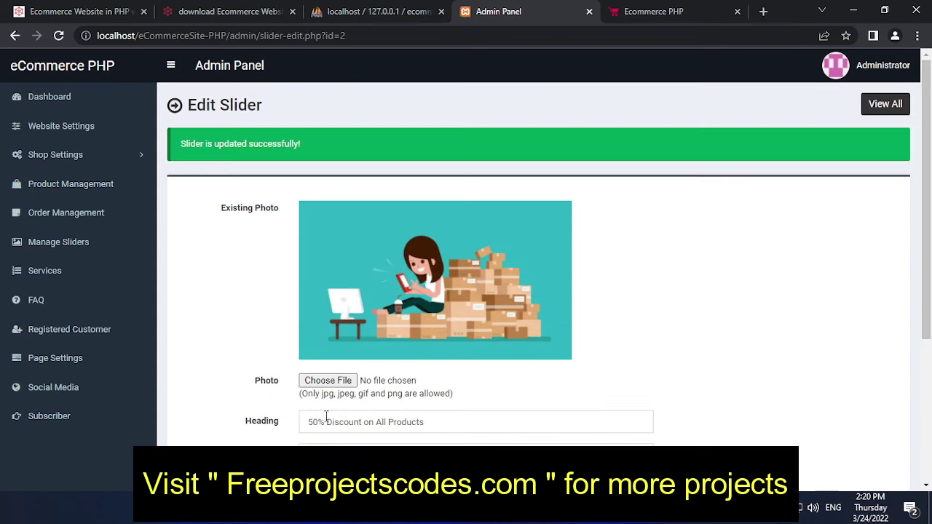
pyautogui.scroll(-3, 449, 386)
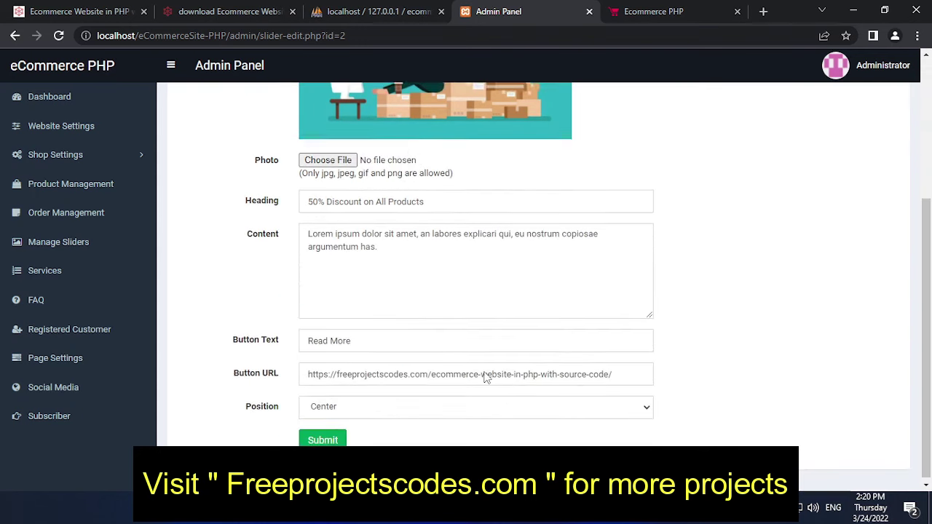
pyautogui.scroll(3, 485, 376)
# Step: On the storefront, advance the homepage slider and test the discount slide's link
pyautogui.click(675, 10)
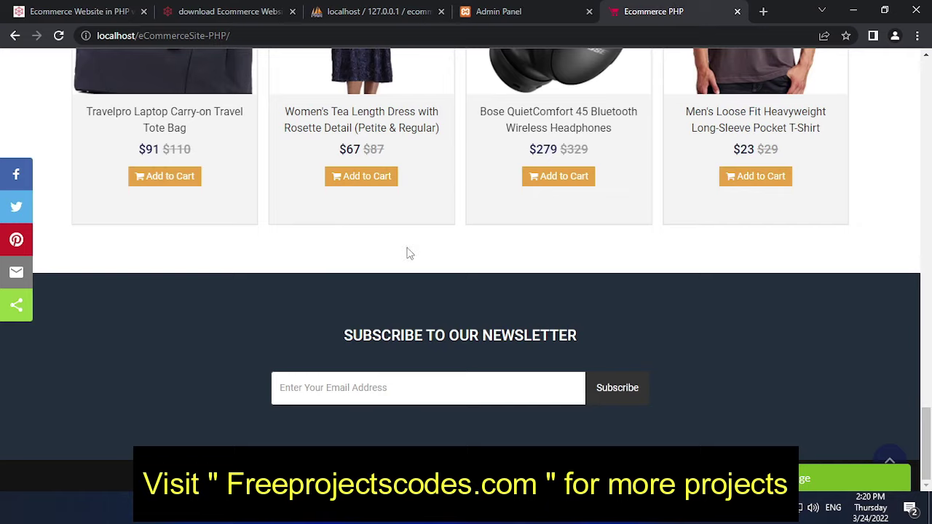
pyautogui.scroll(20, 408, 254)
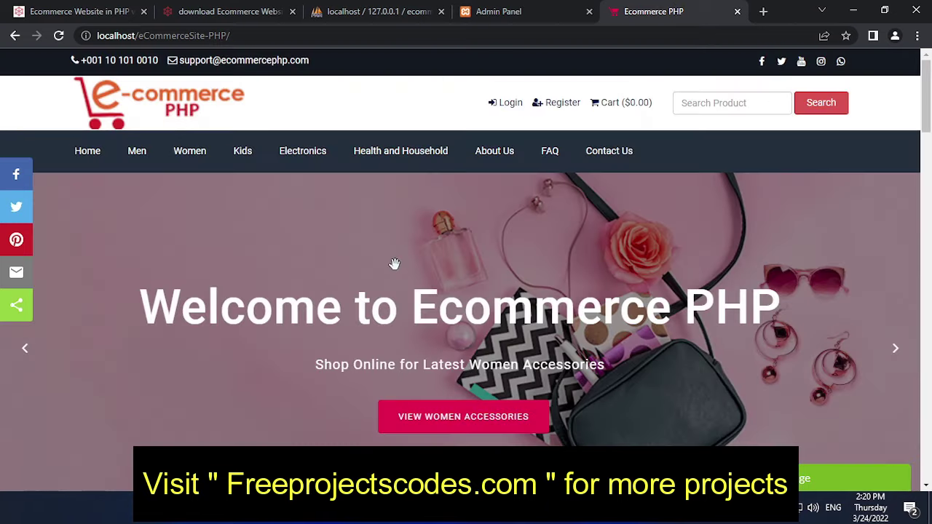
pyautogui.scroll(-3, 395, 265)
pyautogui.scroll(3, 395, 264)
pyautogui.click(895, 349)
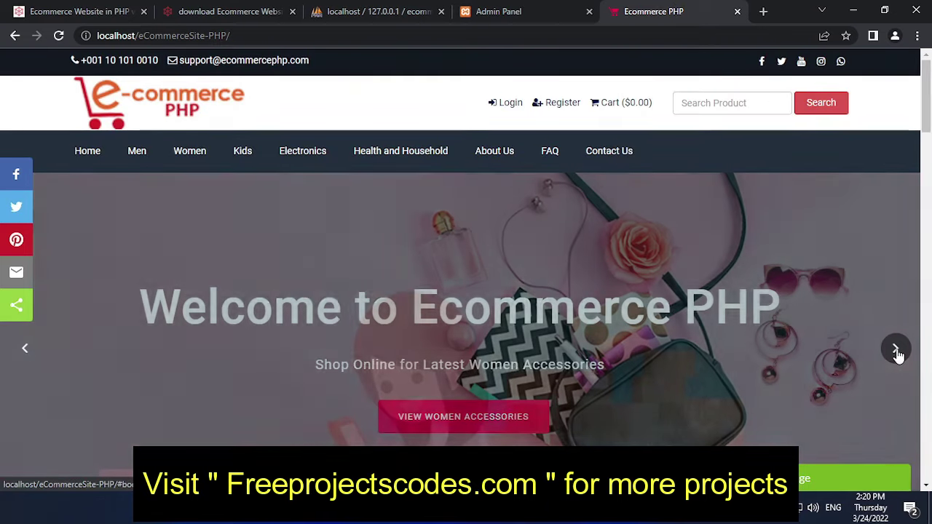
pyautogui.scroll(-3, 599, 301)
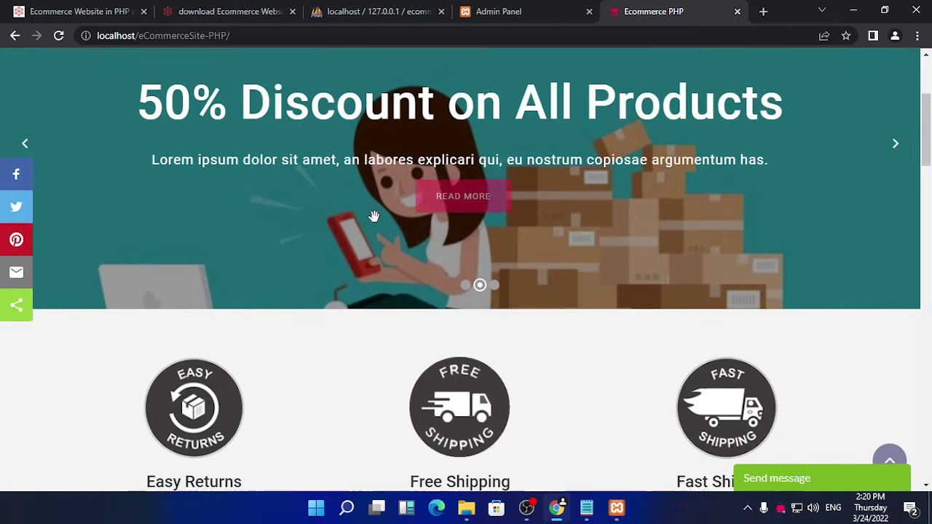
pyautogui.click(474, 212)
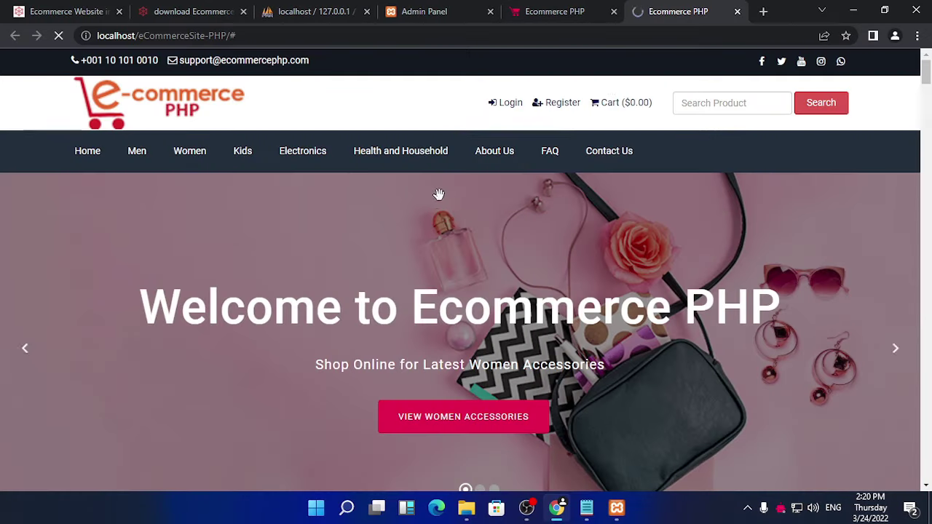
# Step: Go back to the admin Edit Slider form to recheck it
pyautogui.click(579, 12)
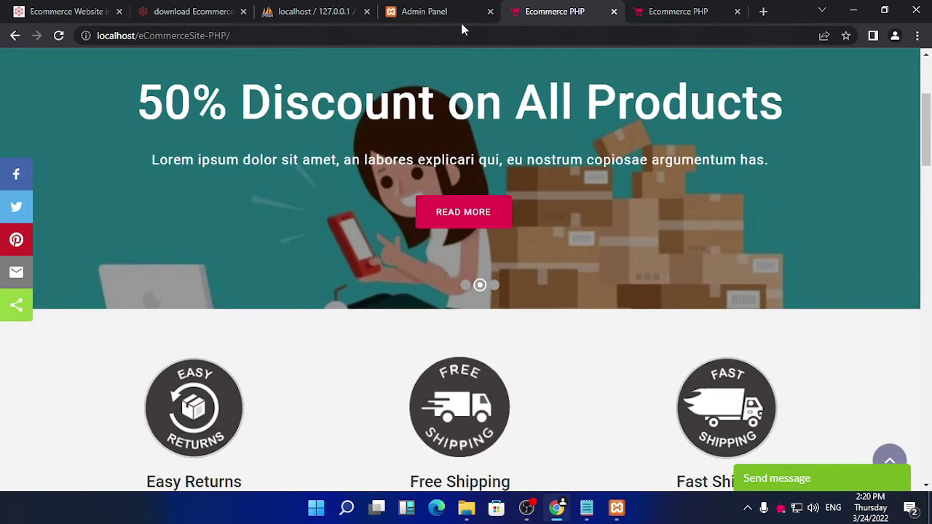
pyautogui.click(437, 12)
pyautogui.scroll(-3, 553, 321)
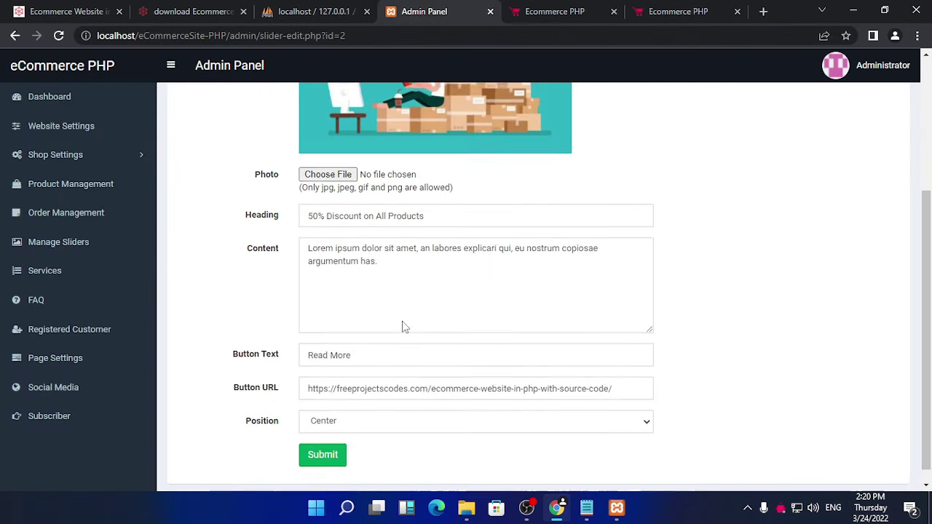
pyautogui.scroll(5, 404, 326)
# Step: Reload the storefront, follow the 50% Discount slide's link, close the extra tab, return to admin
pyautogui.click(581, 12)
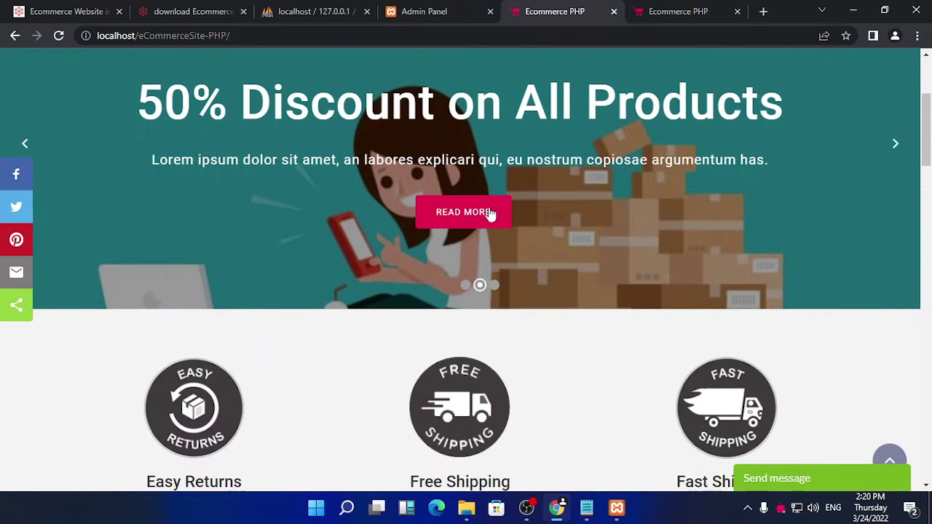
pyautogui.click(896, 145)
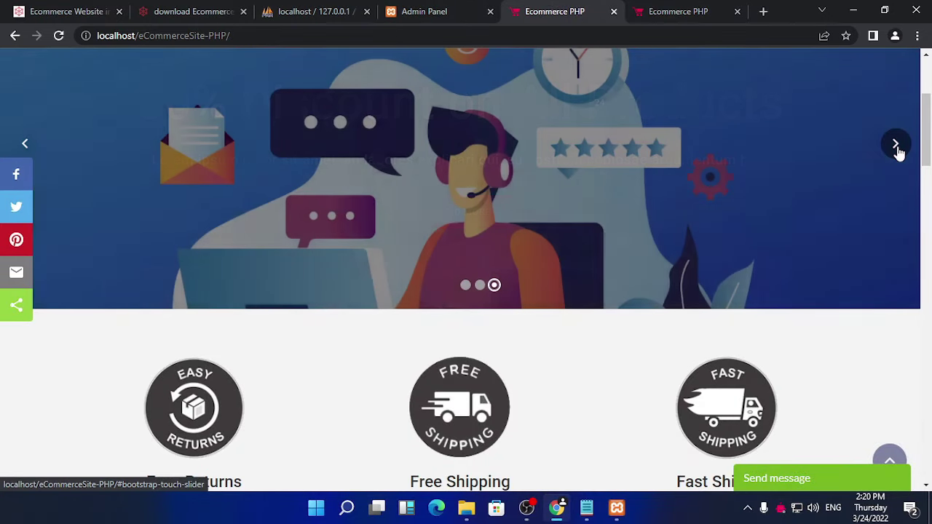
pyautogui.click(896, 146)
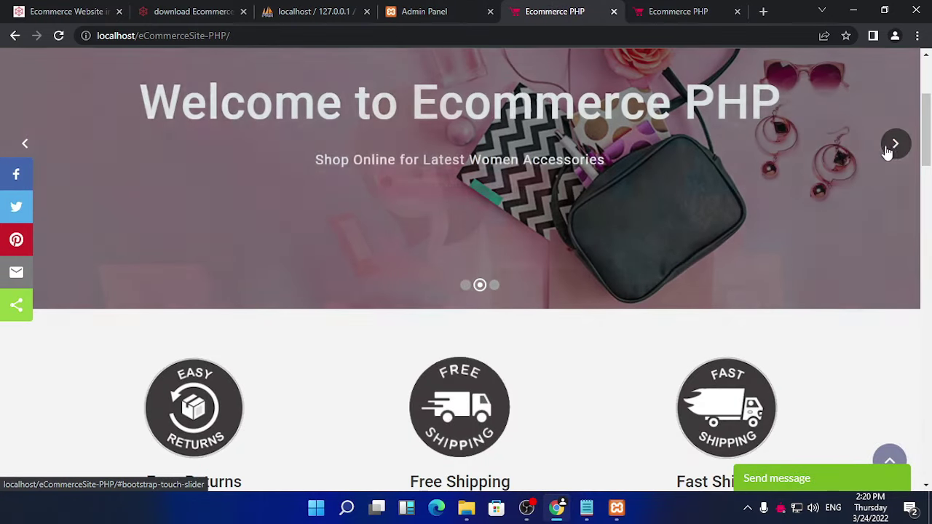
pyautogui.click(888, 149)
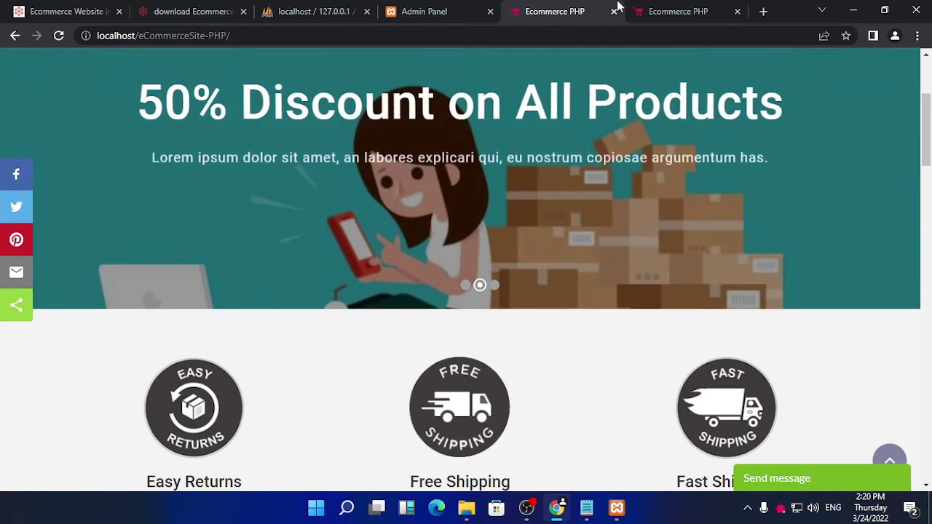
pyautogui.click(58, 36)
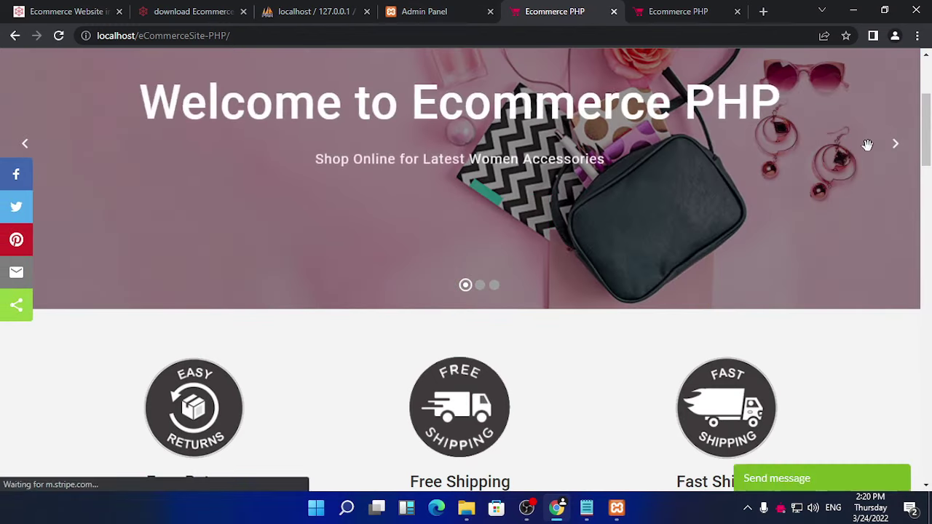
pyautogui.click(895, 147)
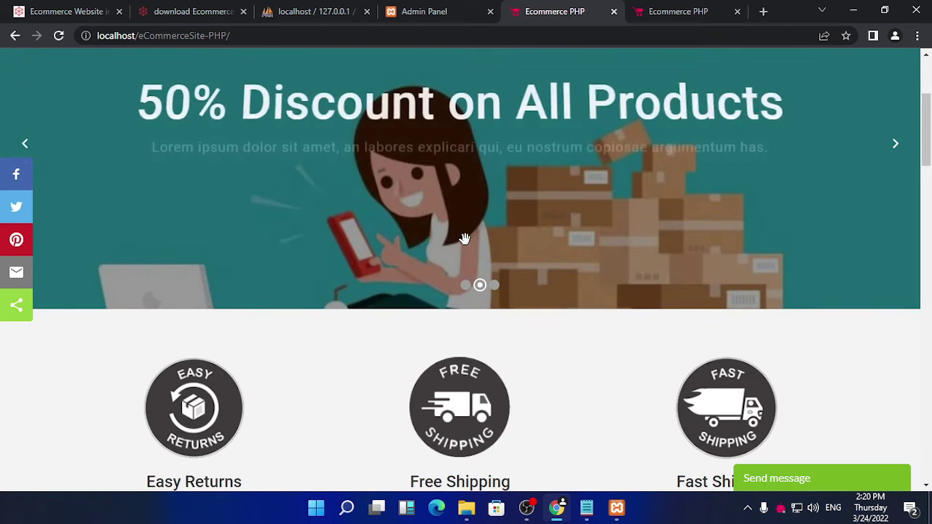
pyautogui.click(468, 209)
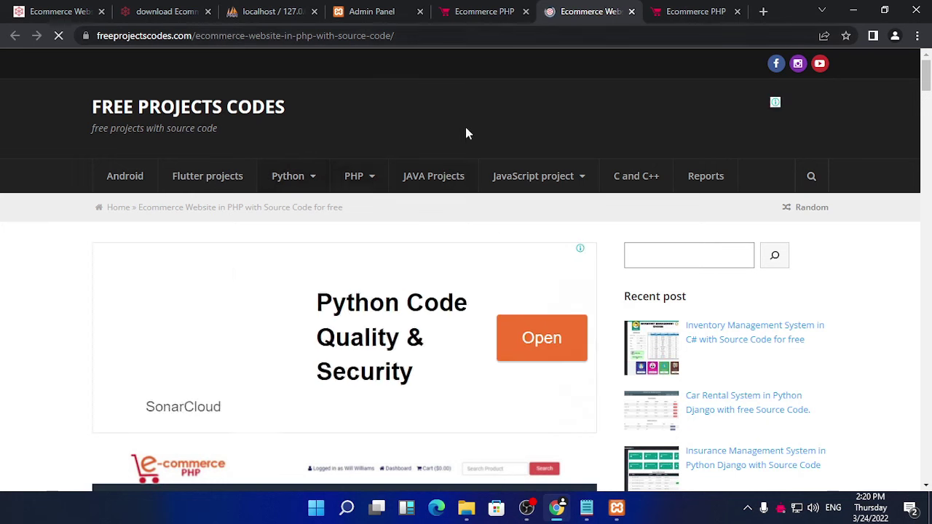
pyautogui.click(737, 12)
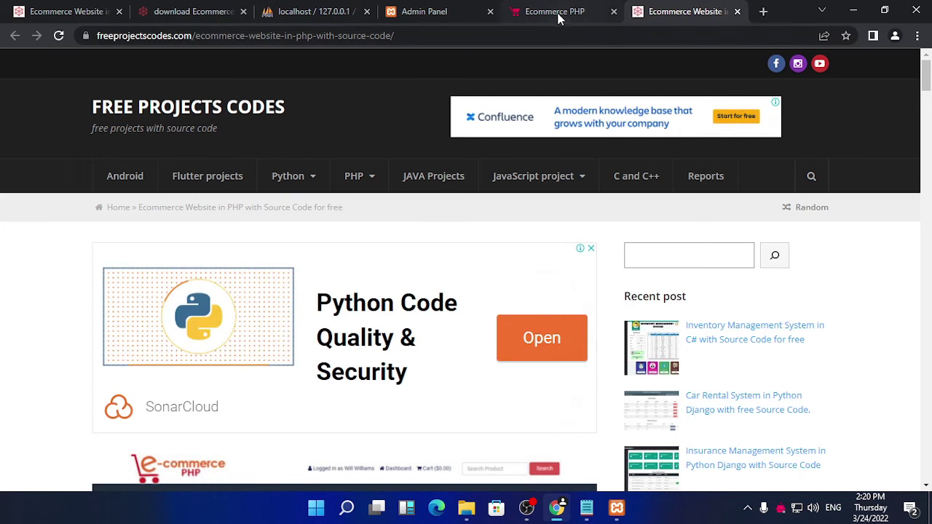
pyautogui.click(442, 9)
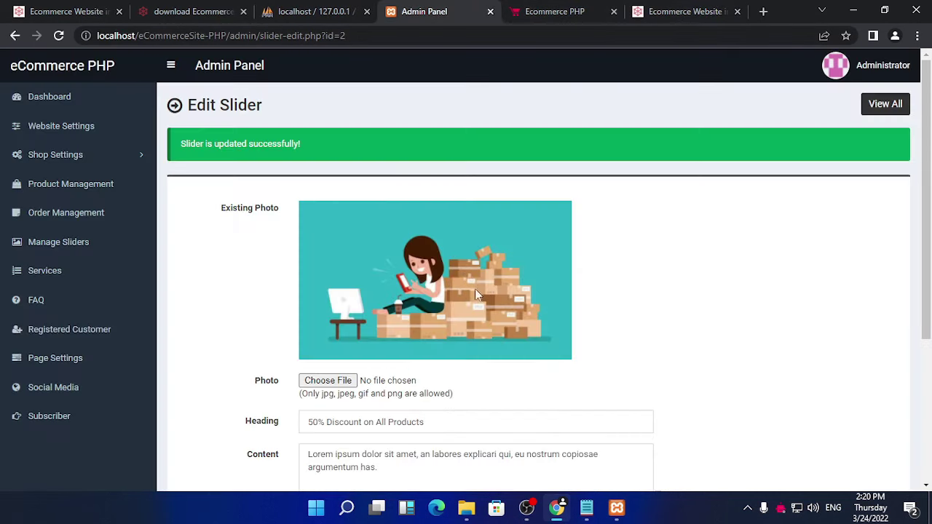
# Step: Resubmit the 50% Discount slider with its Read More button text unchanged
pyautogui.scroll(-2, 474, 288)
pyautogui.scroll(-1, 459, 306)
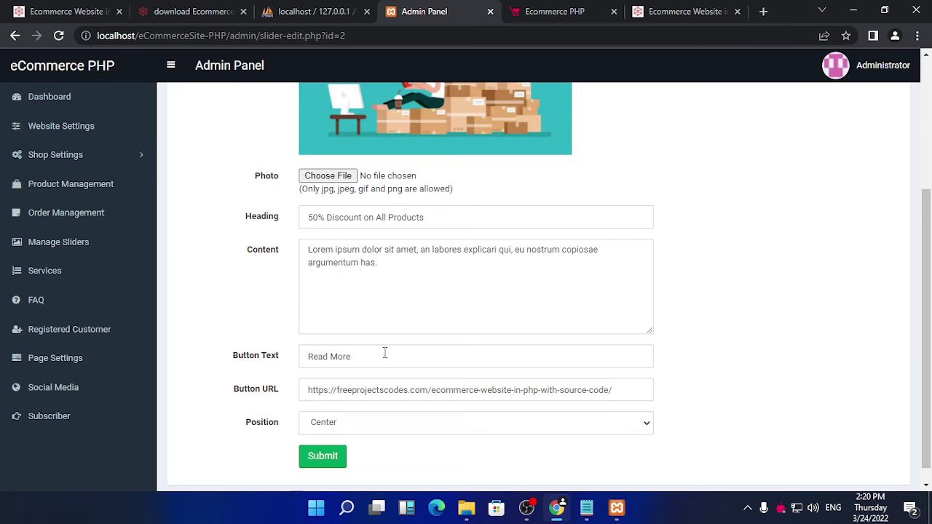
pyautogui.moveTo(362, 355); pyautogui.dragTo(299, 364)
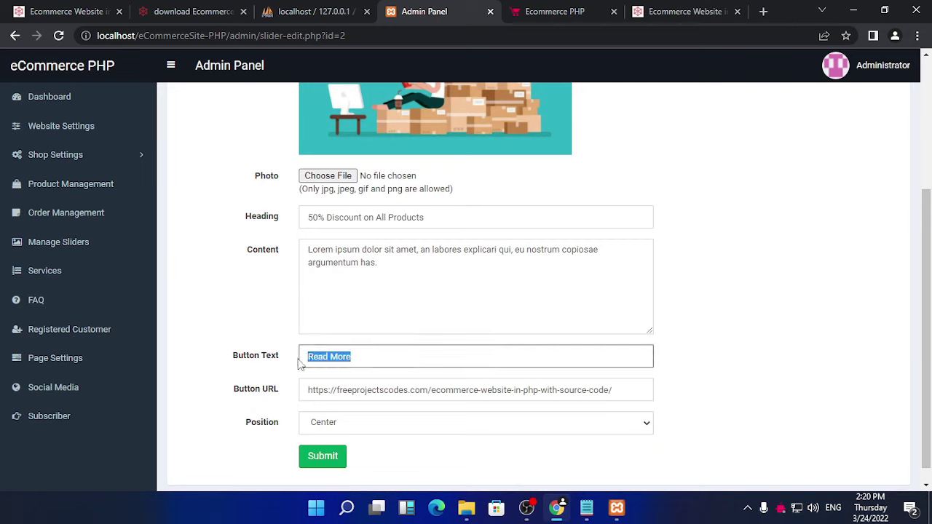
pyautogui.scroll(-1, 303, 361)
pyautogui.scroll(3, 335, 391)
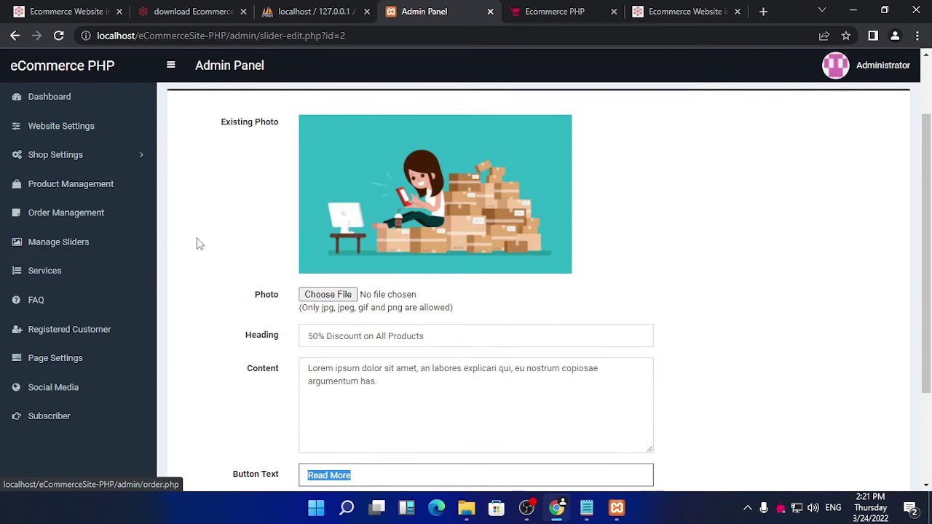
pyautogui.press('Return')
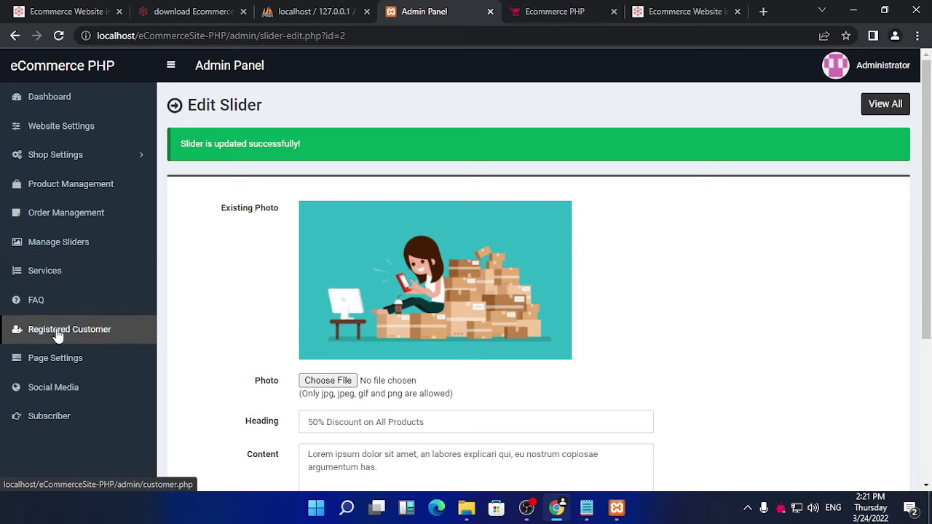
# Step: Review the Money Back Guarantee service's edit form, then display the list of five FAQs
pyautogui.click(62, 273)
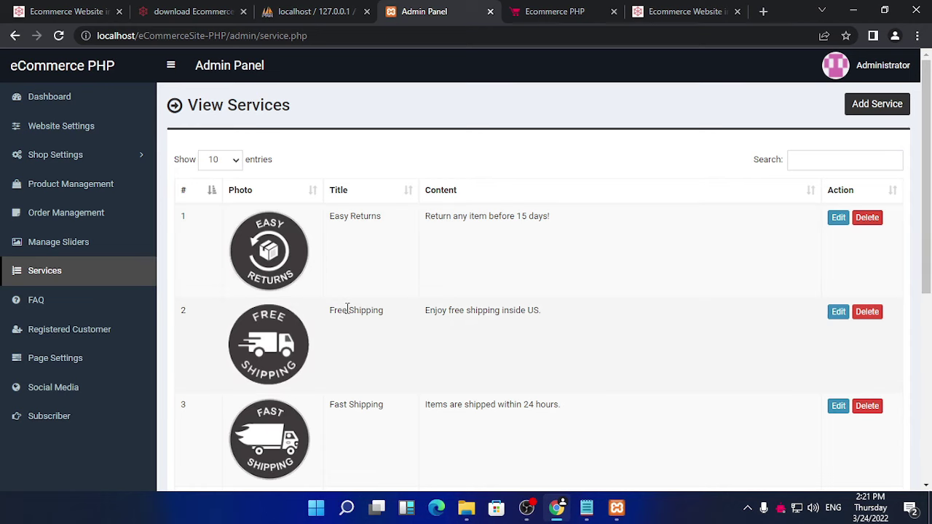
pyautogui.scroll(-5, 344, 312)
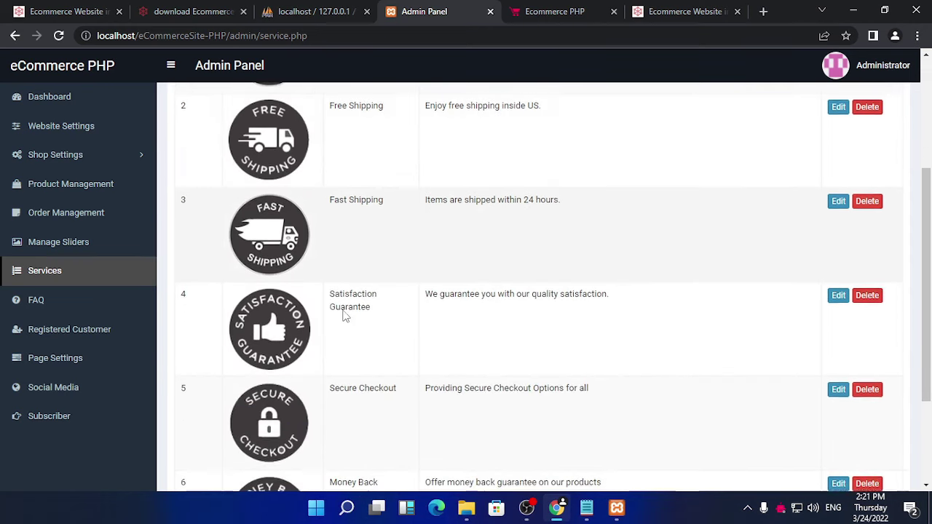
pyautogui.scroll(-1, 344, 316)
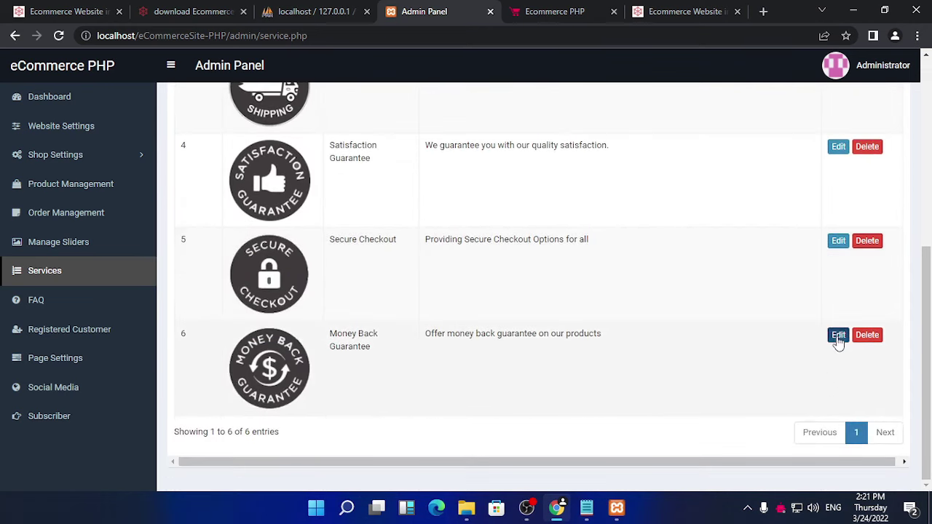
pyautogui.click(838, 336)
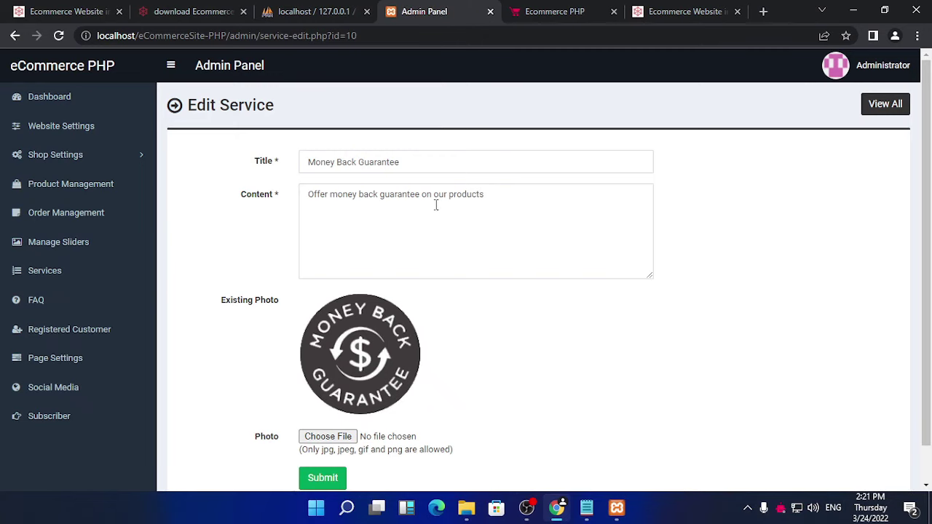
pyautogui.scroll(-1, 354, 345)
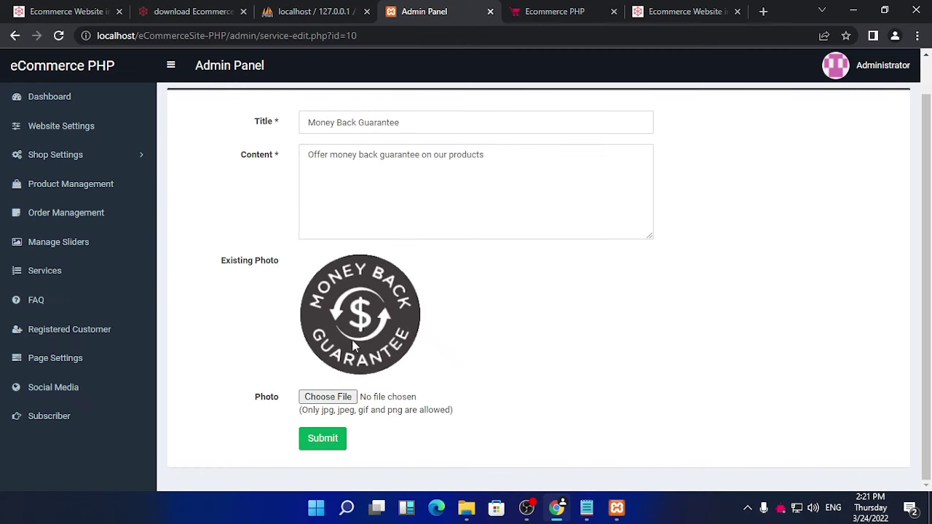
pyautogui.scroll(1, 347, 361)
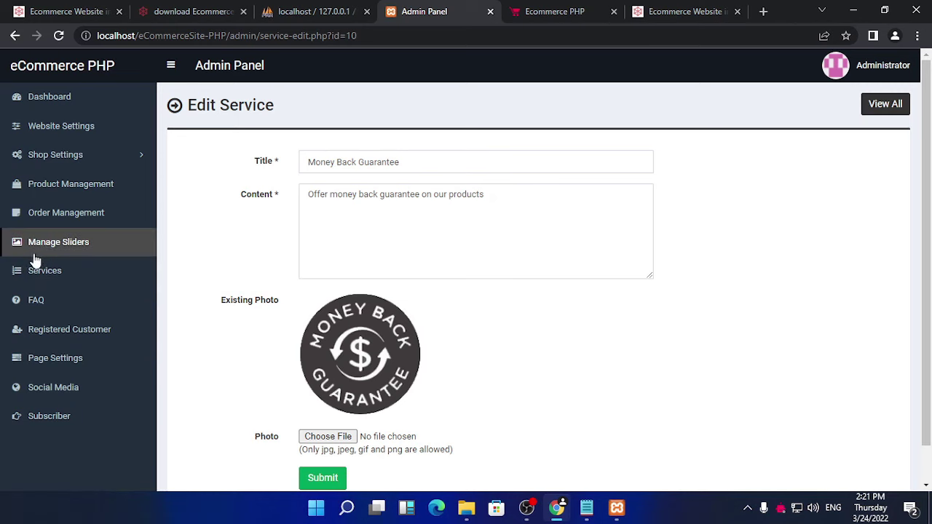
pyautogui.click(54, 299)
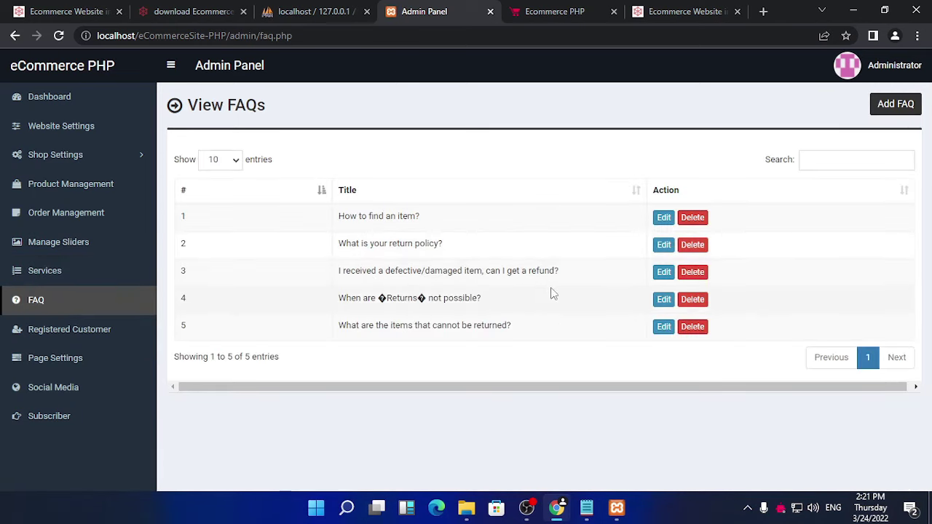
# Step: Look over the FAQ on non-returnable items, then bring up the registered customers list
pyautogui.click(665, 331)
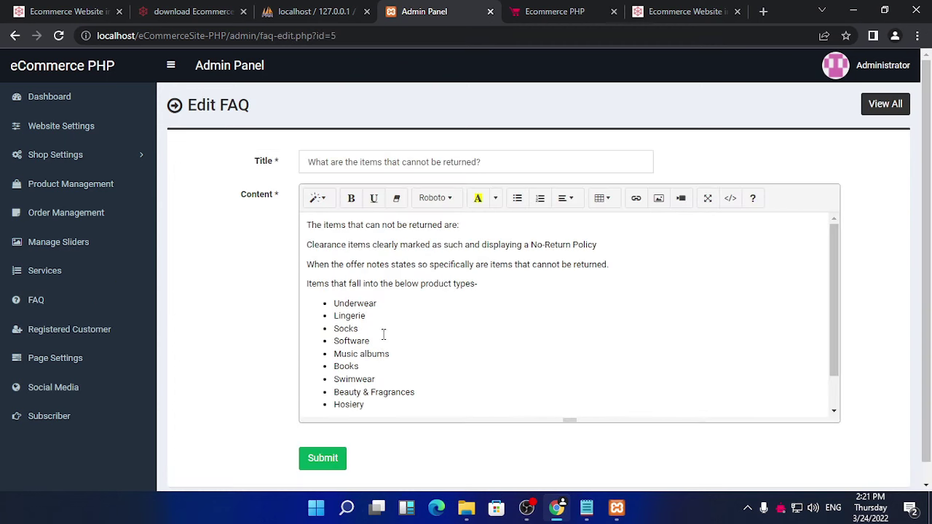
pyautogui.scroll(-1, 367, 327)
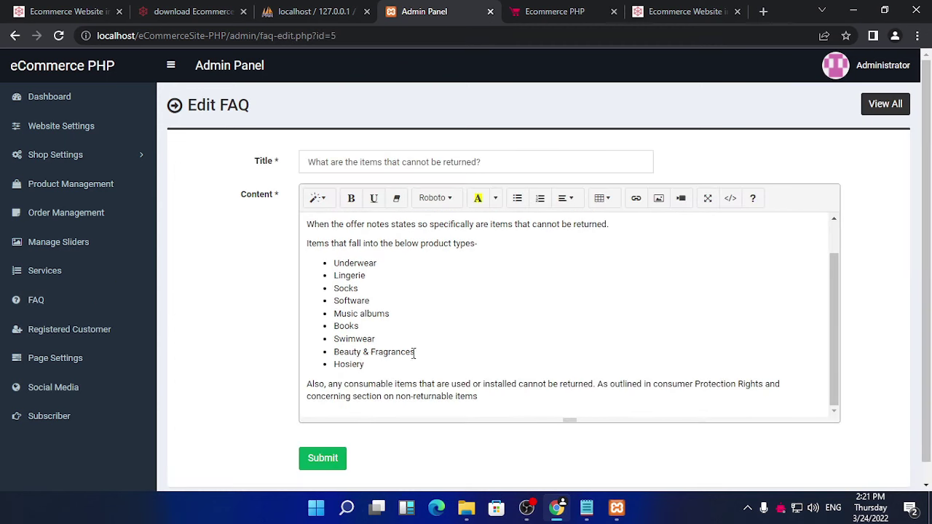
pyautogui.click(99, 339)
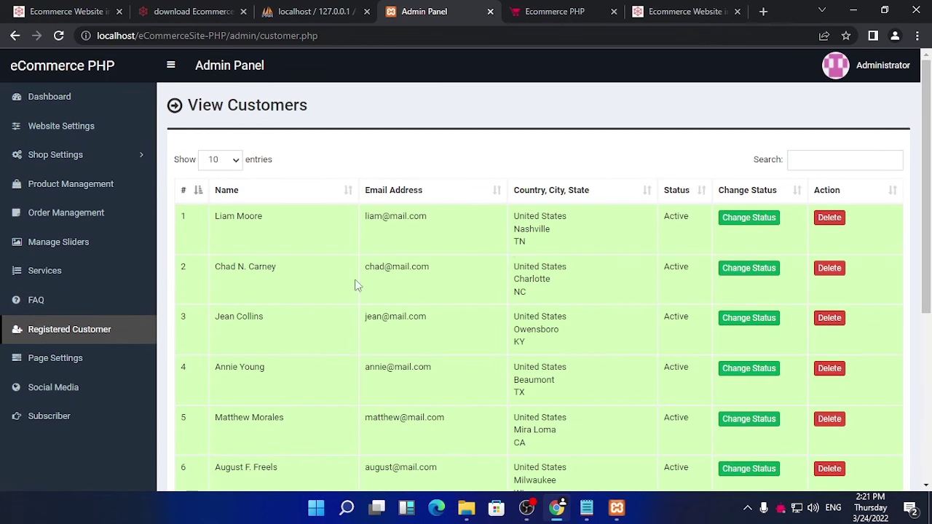
pyautogui.scroll(-5, 399, 285)
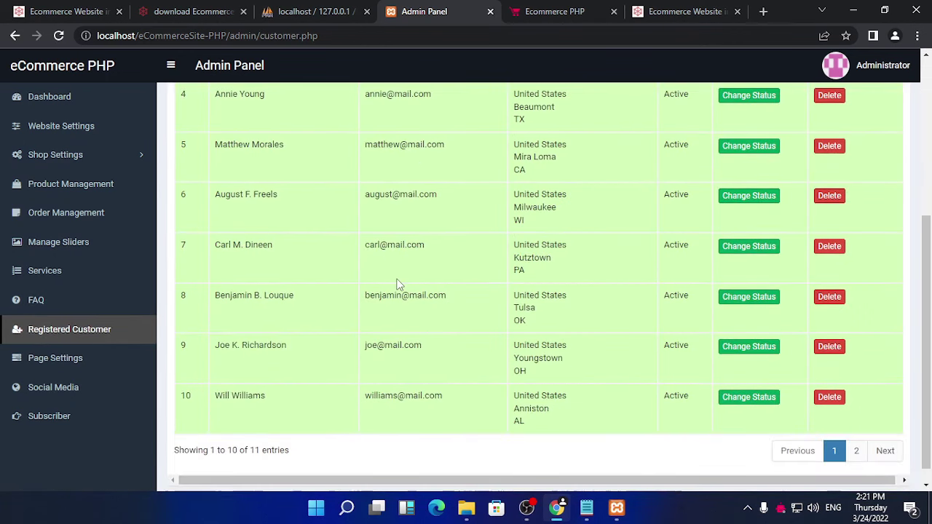
pyautogui.scroll(5, 408, 300)
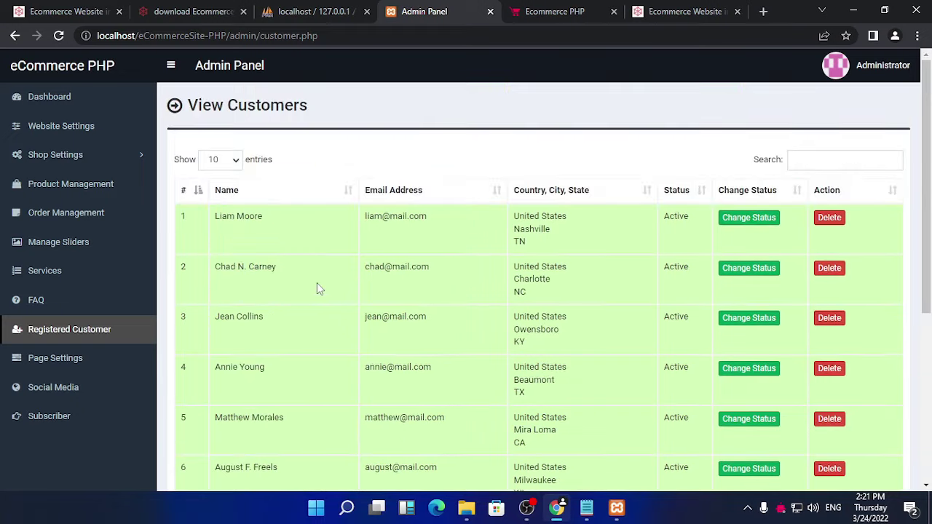
pyautogui.scroll(-6, 319, 287)
# Step: On page 2, switch customer 11 from Inactive to Active and confirm the change
pyautogui.click(858, 433)
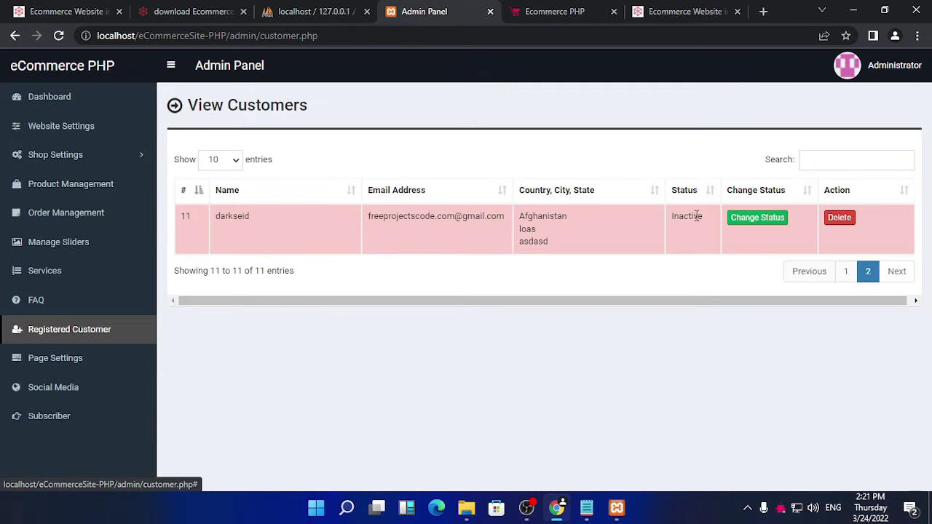
pyautogui.click(753, 218)
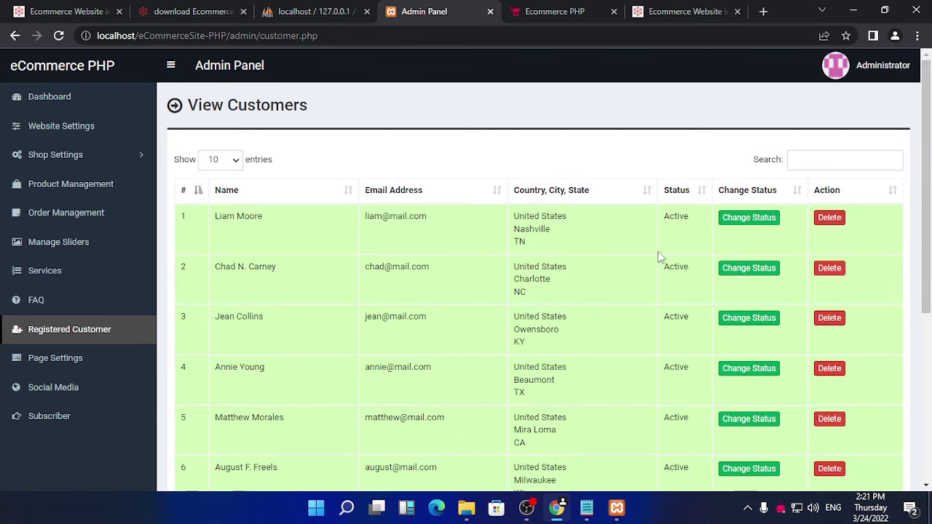
pyautogui.scroll(-4, 661, 256)
pyautogui.click(857, 432)
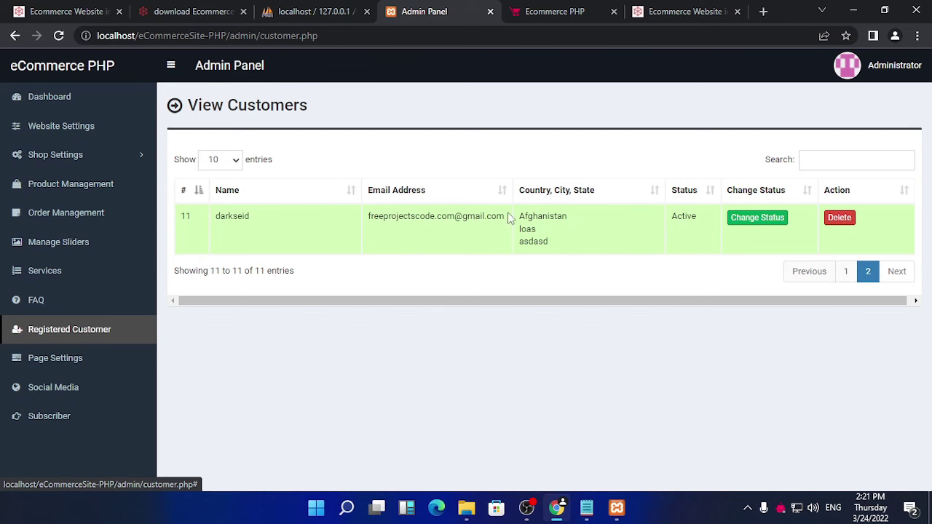
pyautogui.moveTo(509, 218); pyautogui.dragTo(367, 222)
# Step: Log in on the storefront as the activated customer with the saved e-mail and password
pyautogui.click(555, 11)
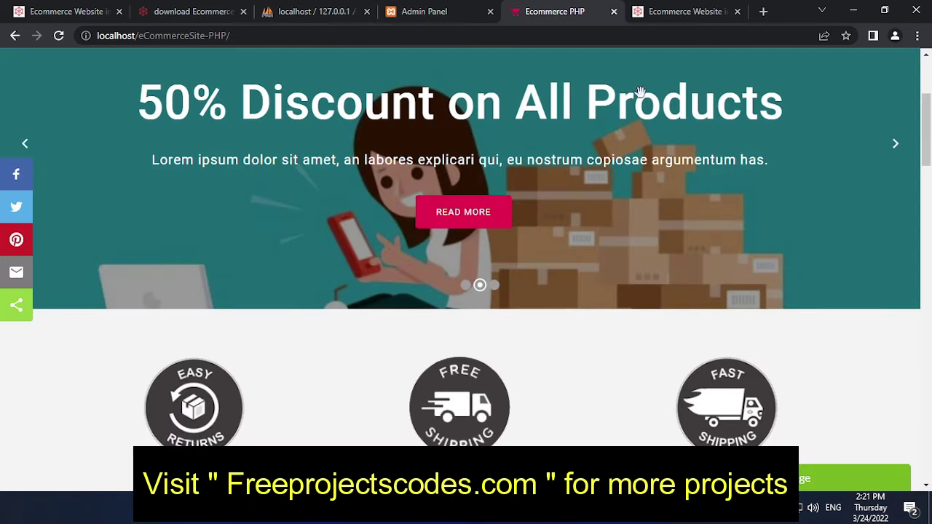
pyautogui.scroll(3, 555, 223)
pyautogui.click(509, 103)
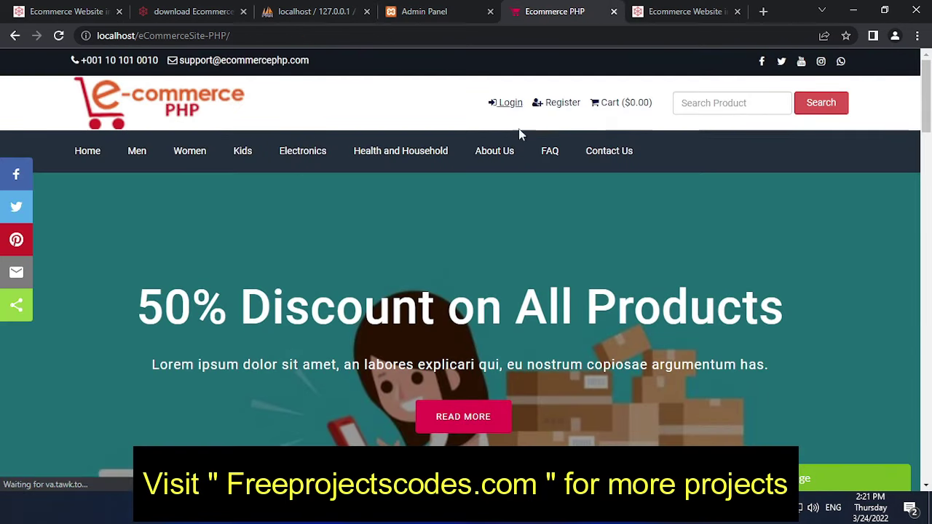
pyautogui.click(434, 300)
pyautogui.click(429, 359)
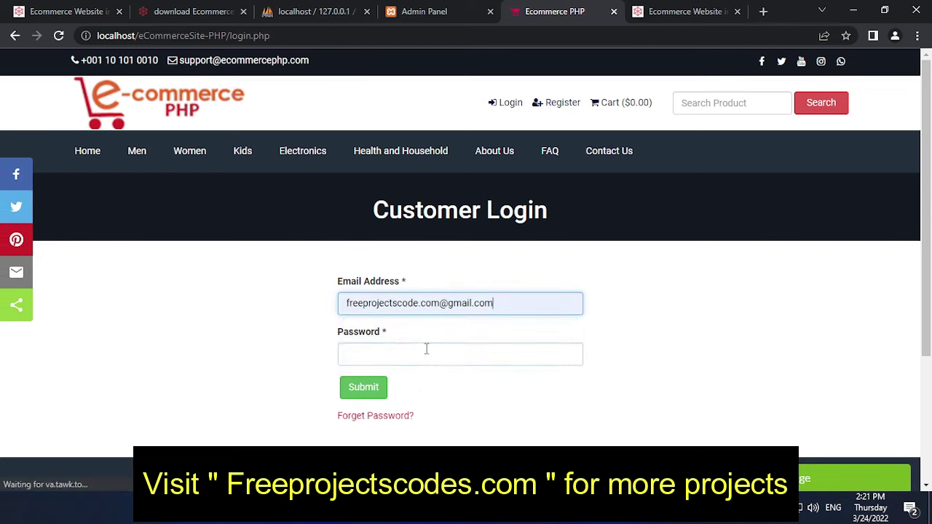
pyautogui.click(428, 356)
pyautogui.write('12')
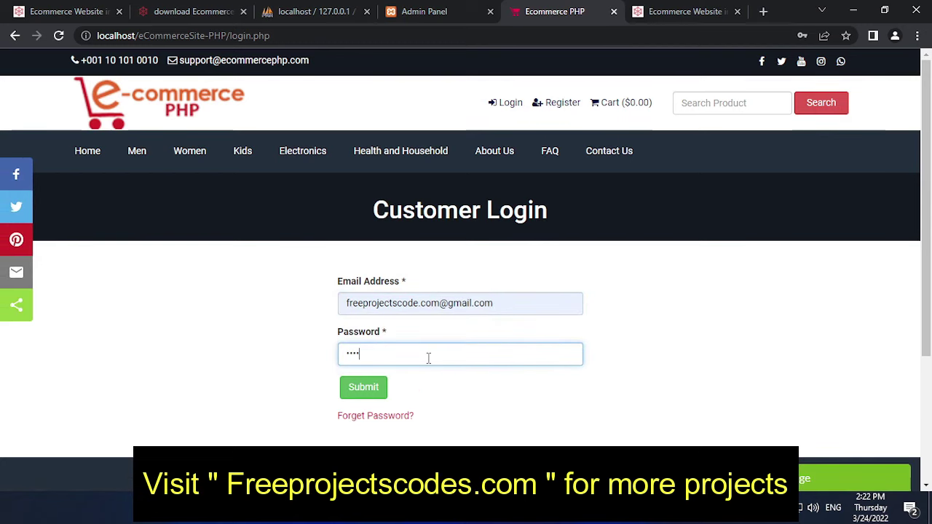
pyautogui.click(356, 386)
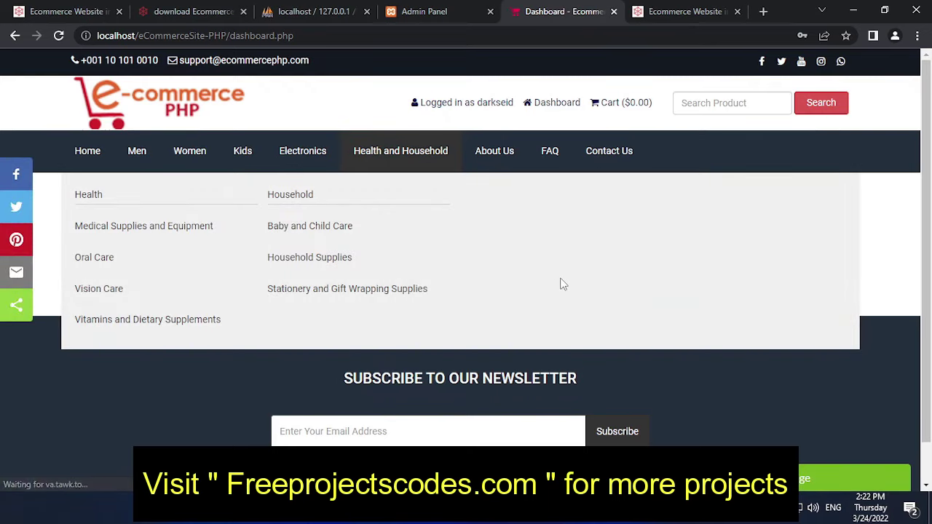
# Step: Review the billing and shipping info form, then view the customer's Order History
pyautogui.moveTo(578, 268); pyautogui.dragTo(347, 262)
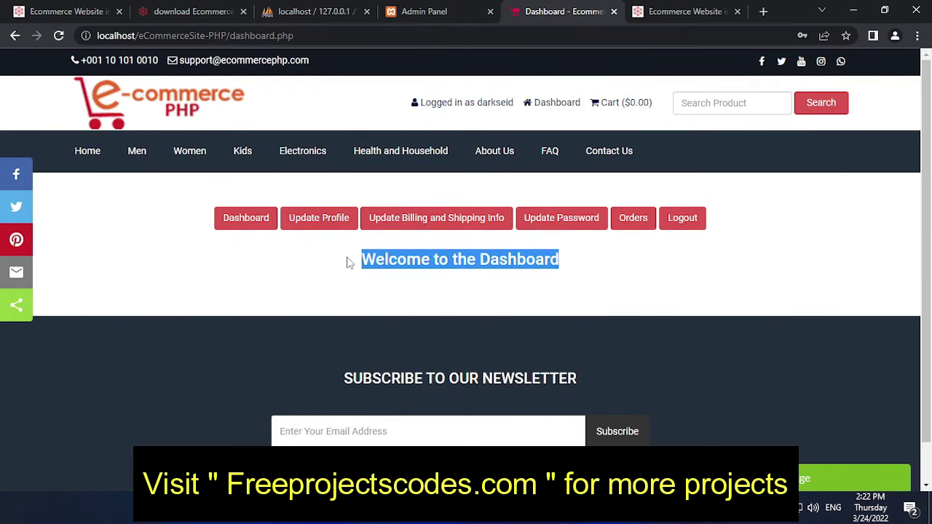
pyautogui.scroll(-1, 458, 300)
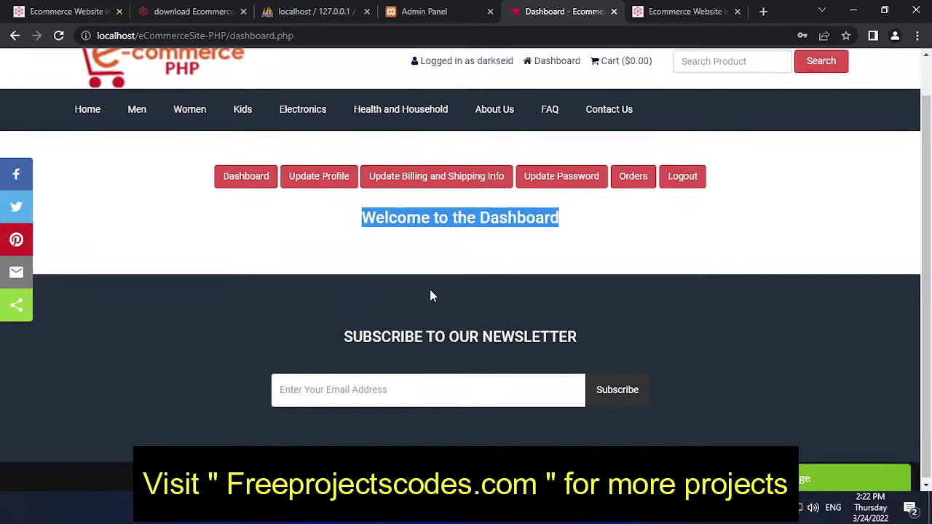
pyautogui.scroll(1, 429, 292)
pyautogui.click(437, 222)
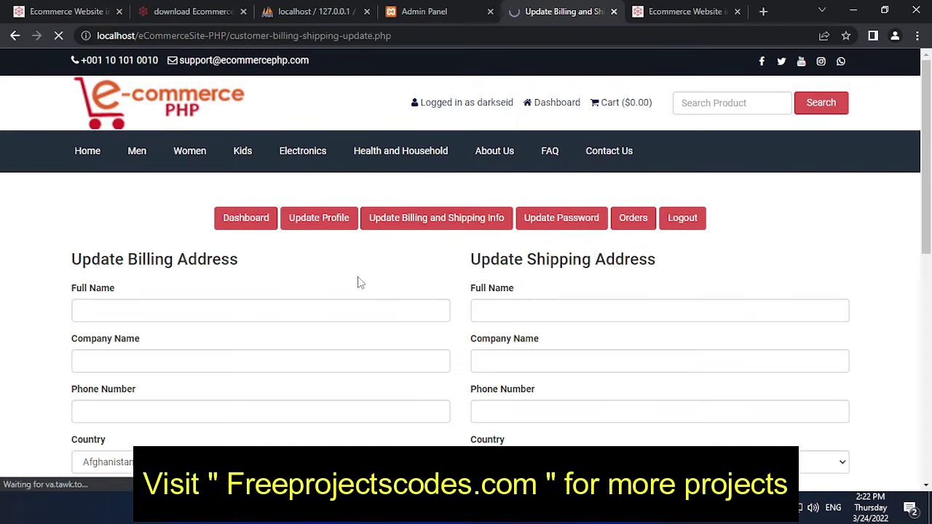
pyautogui.scroll(-2, 208, 312)
pyautogui.scroll(-3, 255, 314)
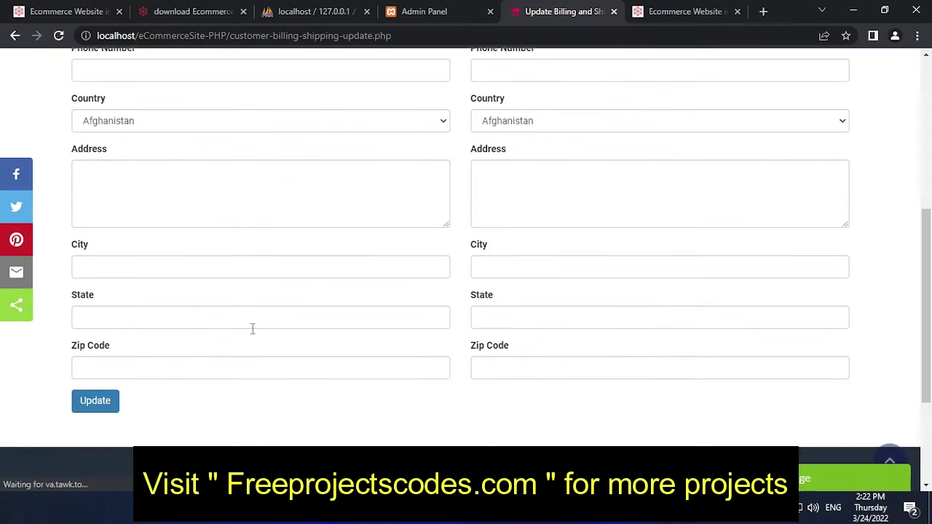
pyautogui.scroll(-2, 252, 327)
pyautogui.scroll(2, 253, 329)
pyautogui.scroll(5, 252, 327)
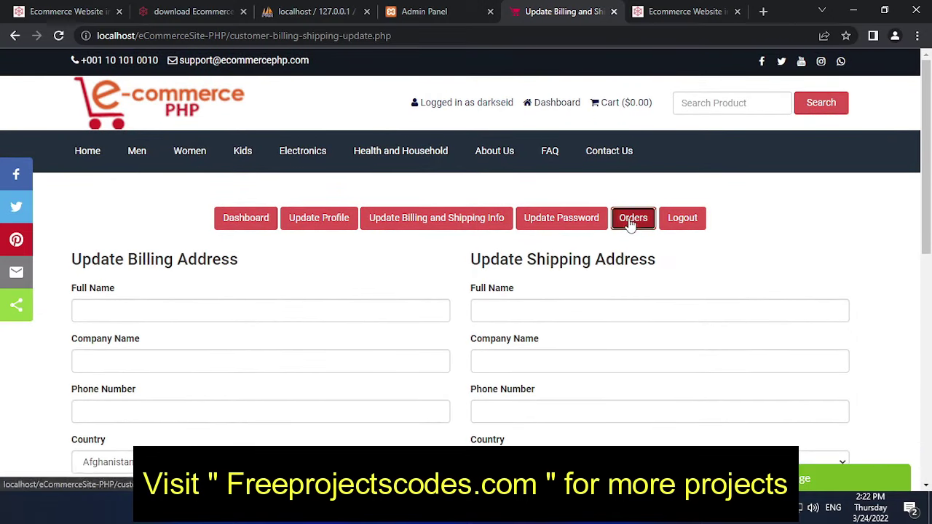
pyautogui.click(631, 218)
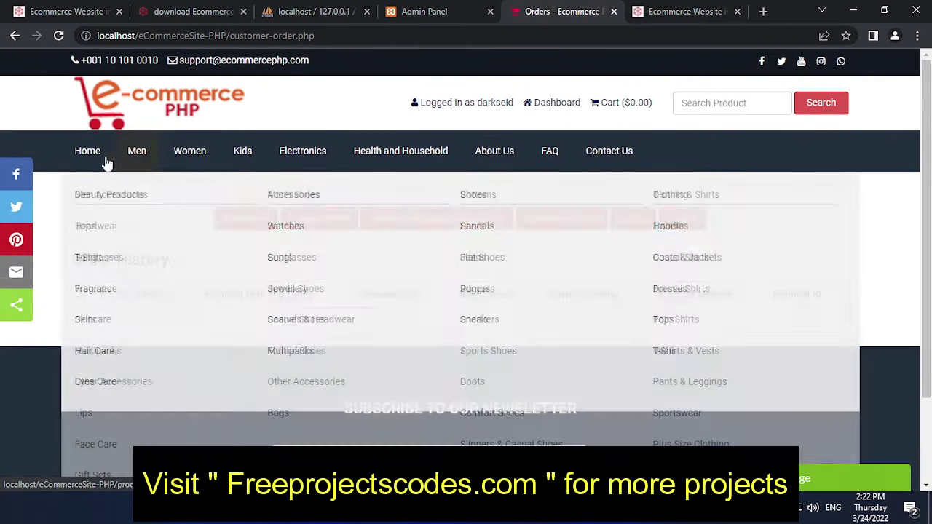
# Step: Open the Amazfit GTS 3 Smart Watch product page from Featured Products, keeping Free Size
pyautogui.click(89, 152)
pyautogui.scroll(-5, 403, 364)
pyautogui.scroll(-7, 405, 370)
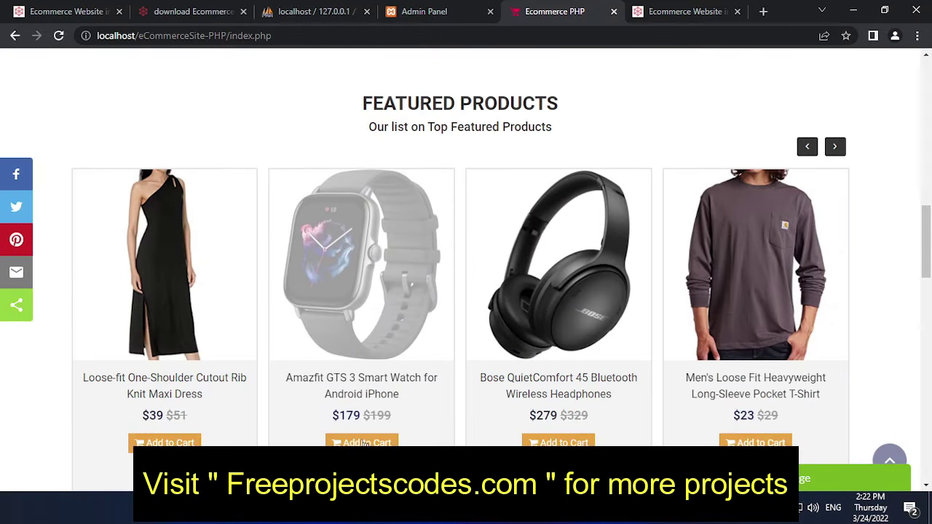
pyautogui.click(364, 443)
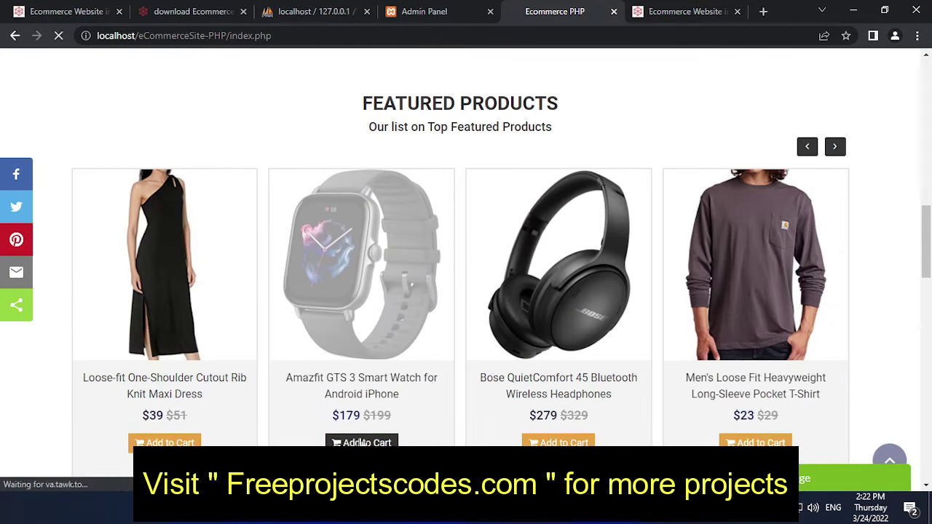
pyautogui.scroll(-4, 554, 312)
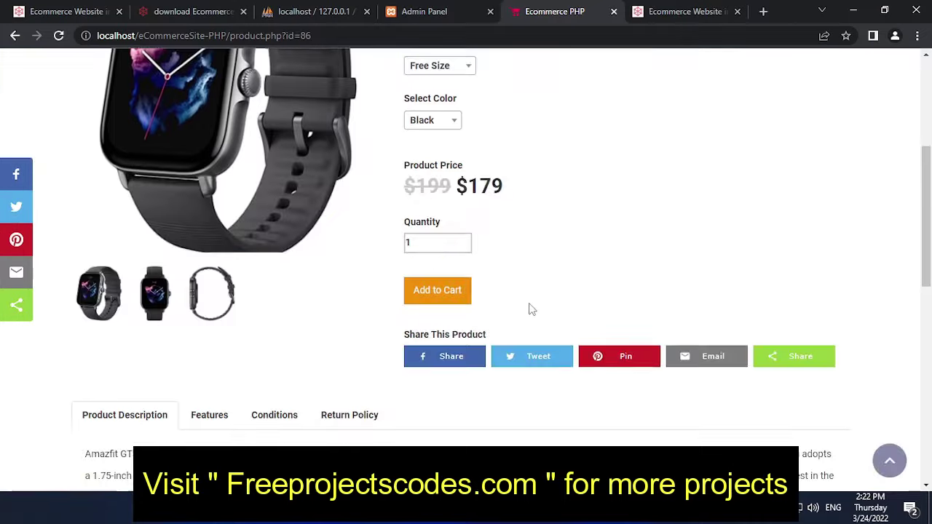
pyautogui.scroll(4, 528, 308)
pyautogui.scroll(-2, 474, 332)
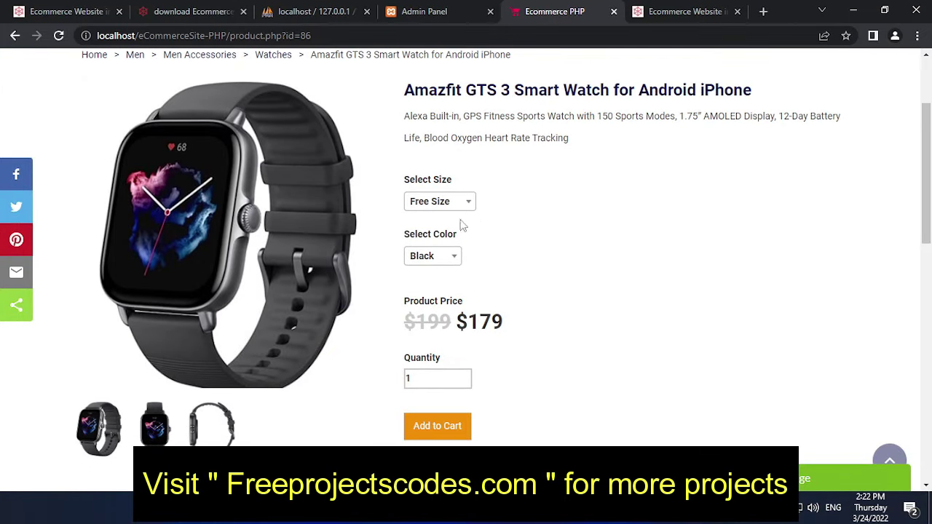
pyautogui.click(463, 209)
pyautogui.click(463, 209)
pyautogui.scroll(-2, 442, 277)
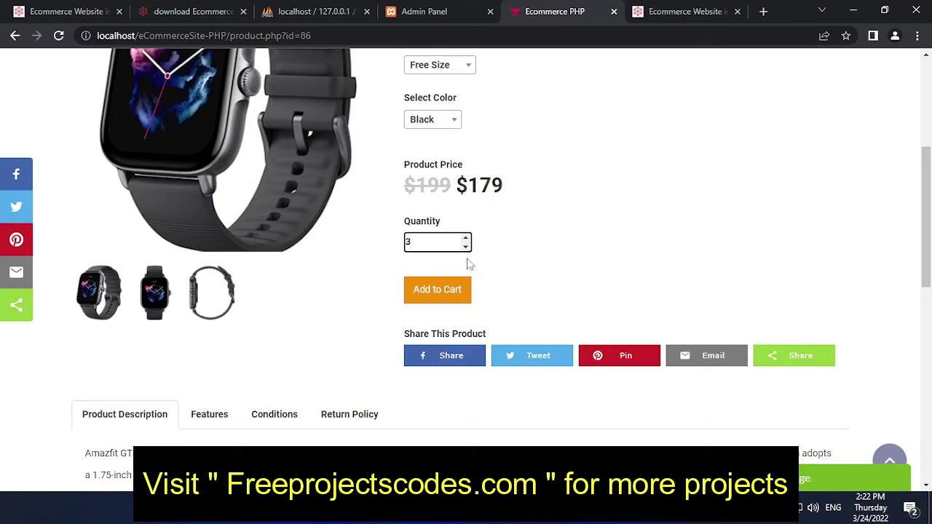
# Step: Reload the watch page and go to the cart holding the watch at $179
pyautogui.press('Return')
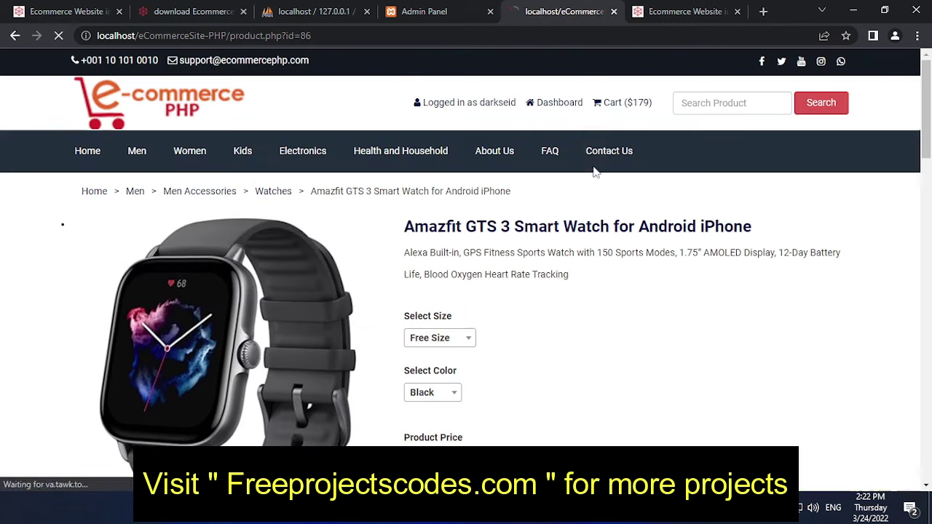
pyautogui.scroll(-2, 452, 278)
pyautogui.scroll(-3, 452, 278)
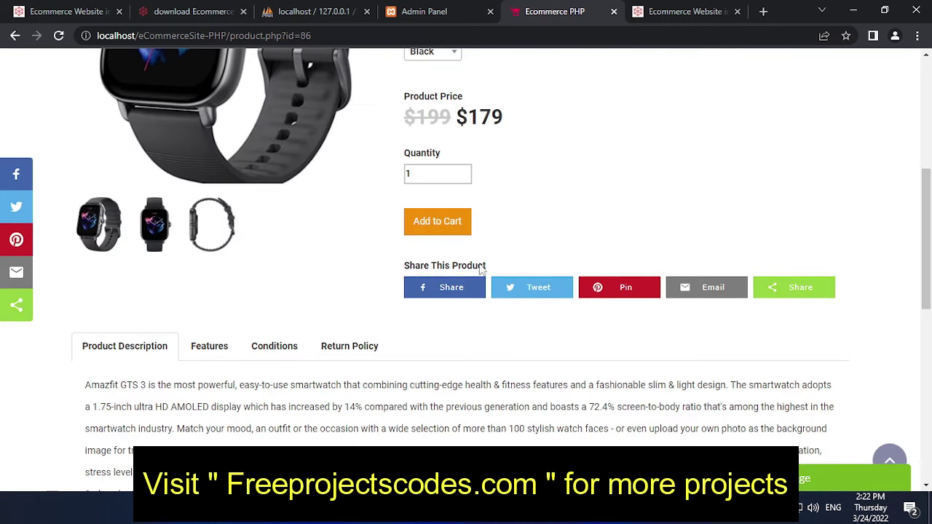
pyautogui.scroll(5, 480, 269)
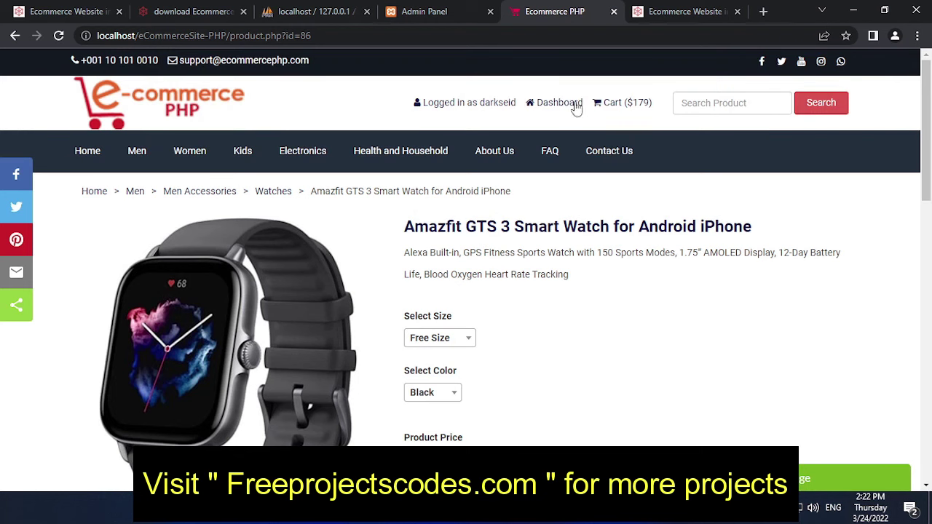
pyautogui.click(626, 106)
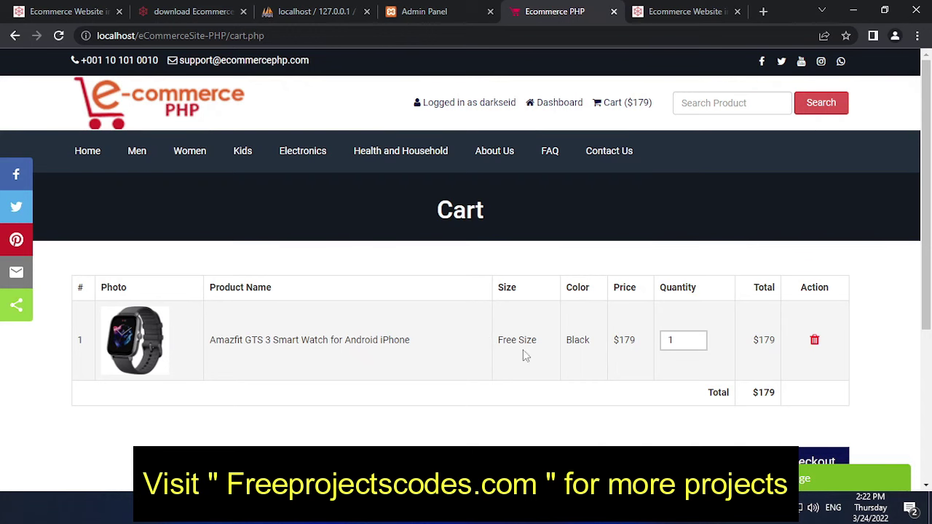
# Step: Proceed to checkout and review the $279 order down to the Payment Section
pyautogui.scroll(-2, 520, 334)
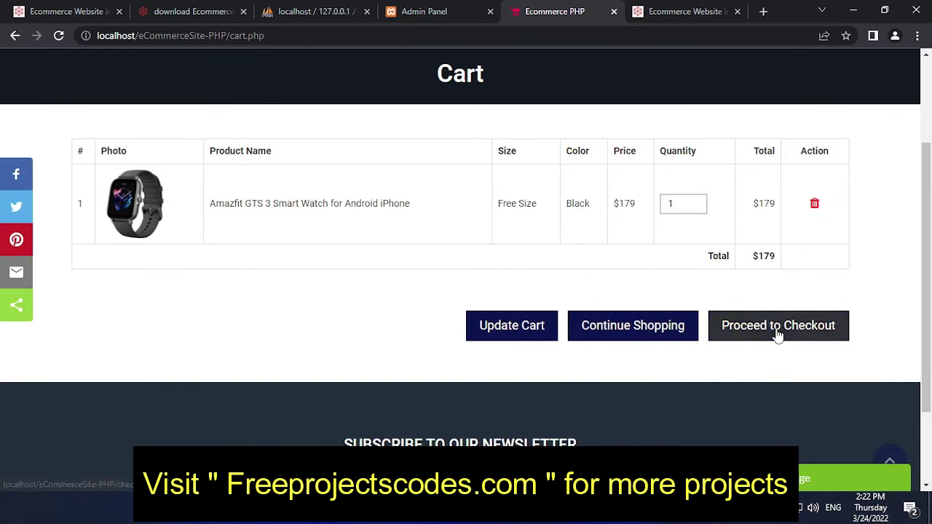
pyautogui.click(778, 328)
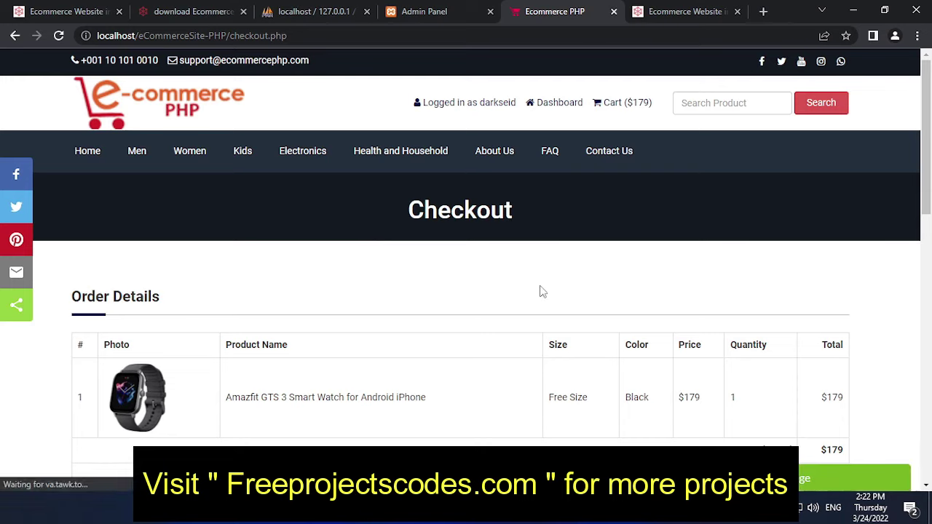
pyautogui.scroll(-3, 510, 274)
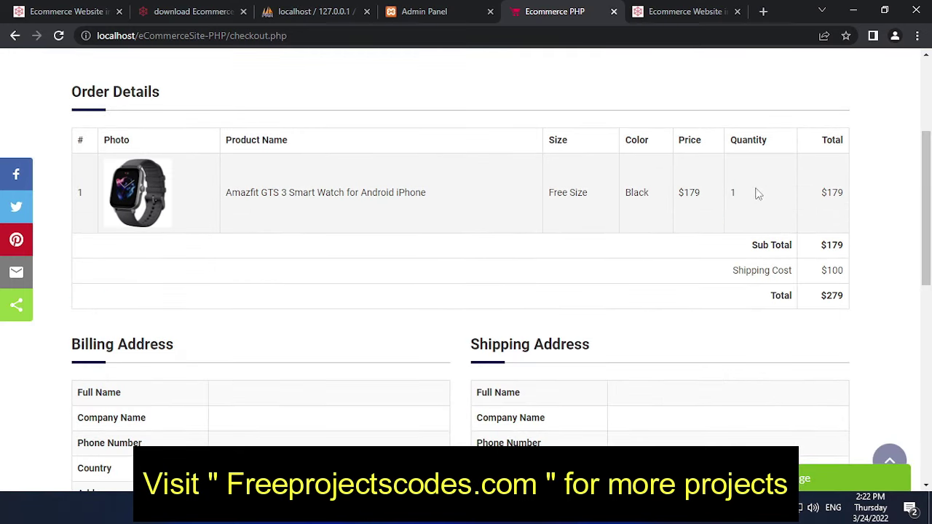
pyautogui.scroll(-2, 352, 276)
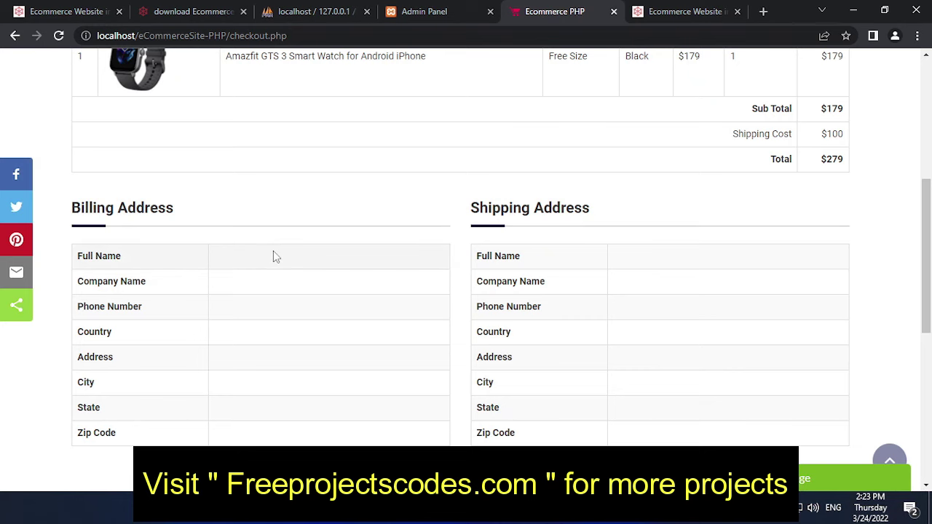
pyautogui.scroll(-2, 372, 262)
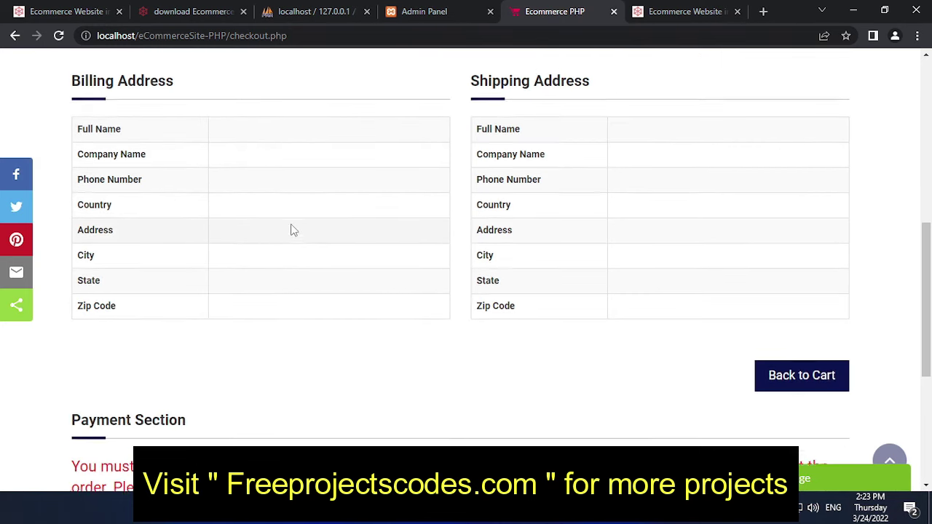
pyautogui.scroll(2, 291, 228)
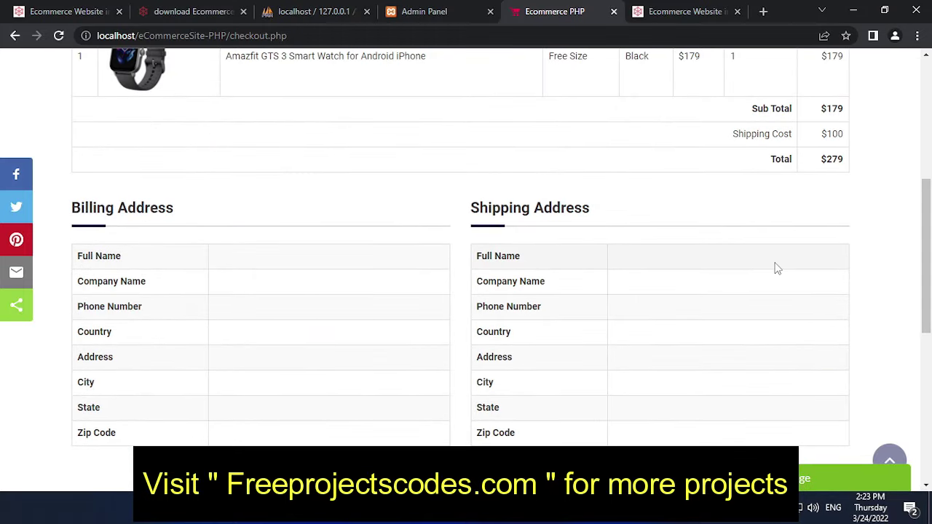
pyautogui.scroll(-3, 668, 329)
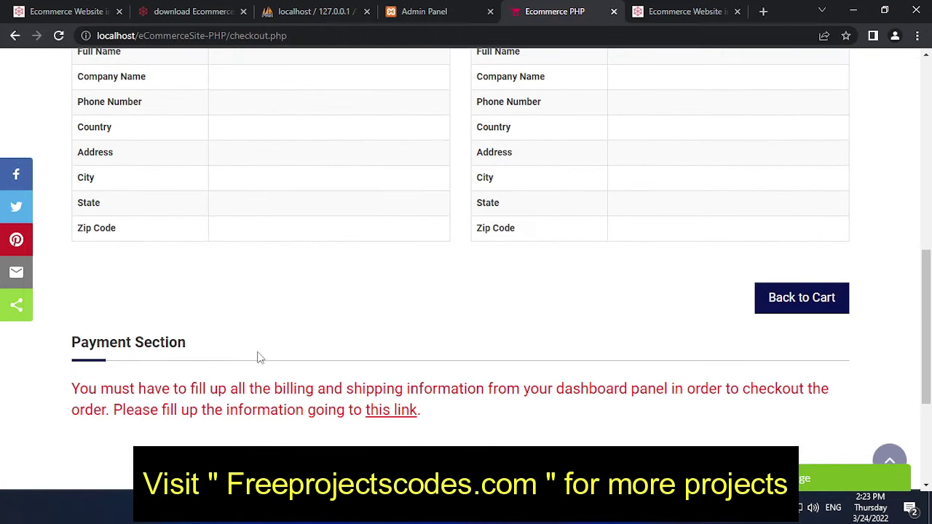
pyautogui.scroll(-3, 213, 368)
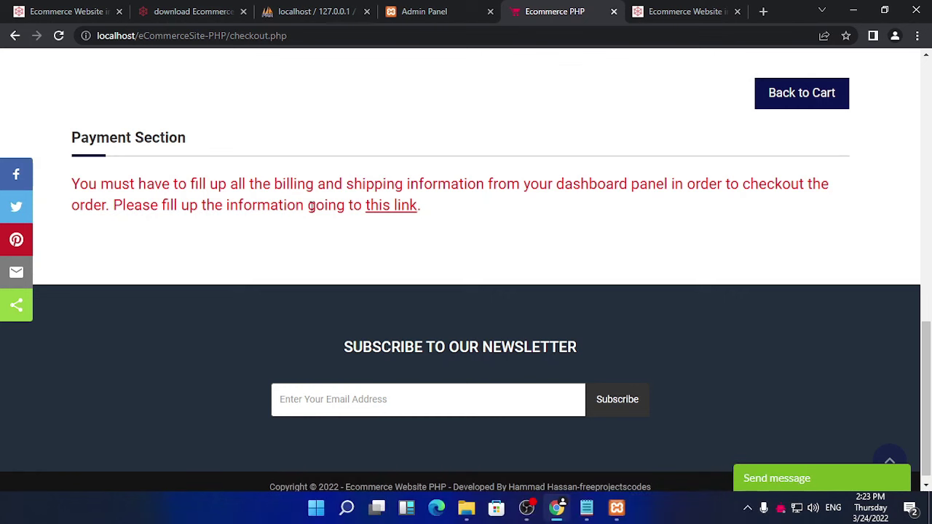
# Step: Look through the billing and shipping details form, then return to the admin customer list
pyautogui.click(384, 211)
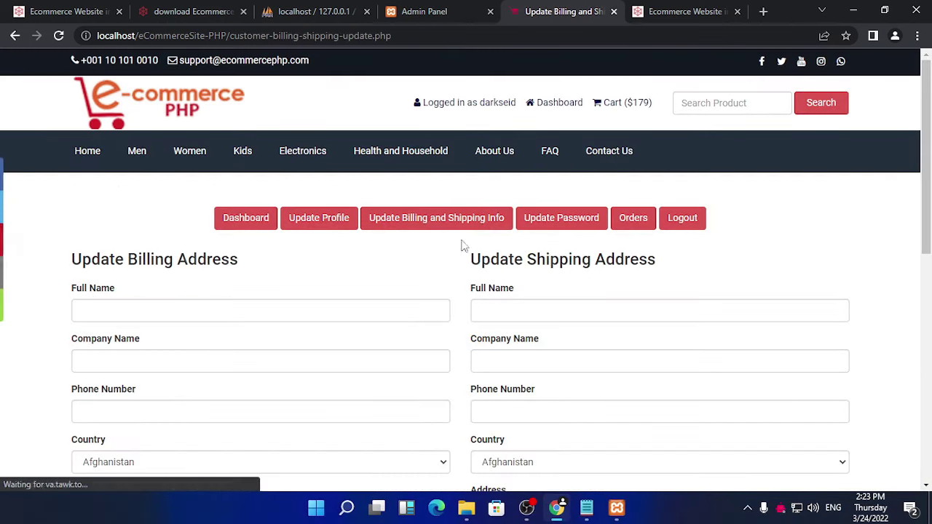
pyautogui.scroll(-3, 304, 262)
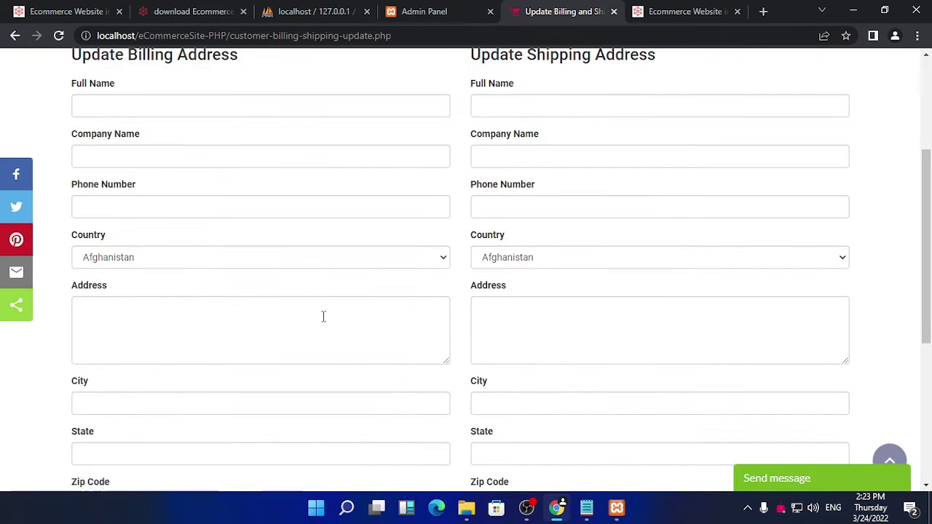
pyautogui.scroll(-4, 322, 316)
pyautogui.scroll(6, 323, 318)
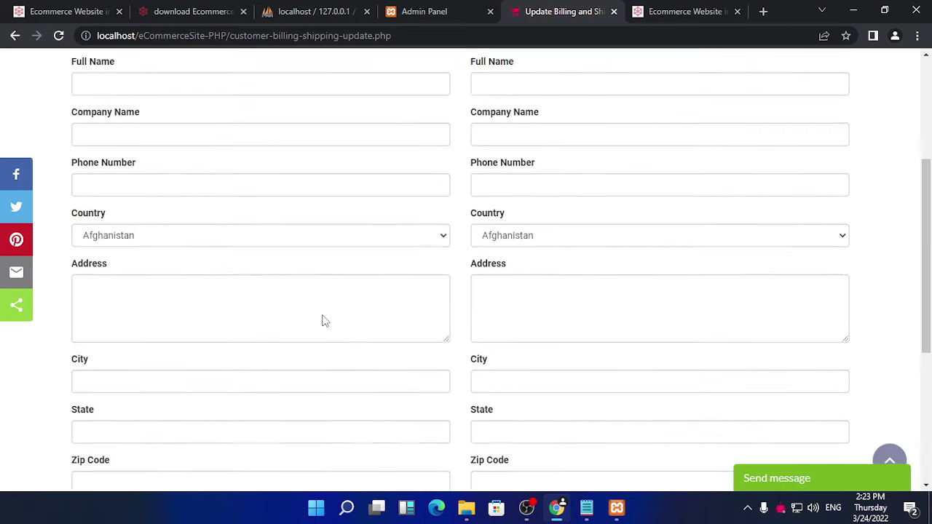
pyautogui.click(426, 11)
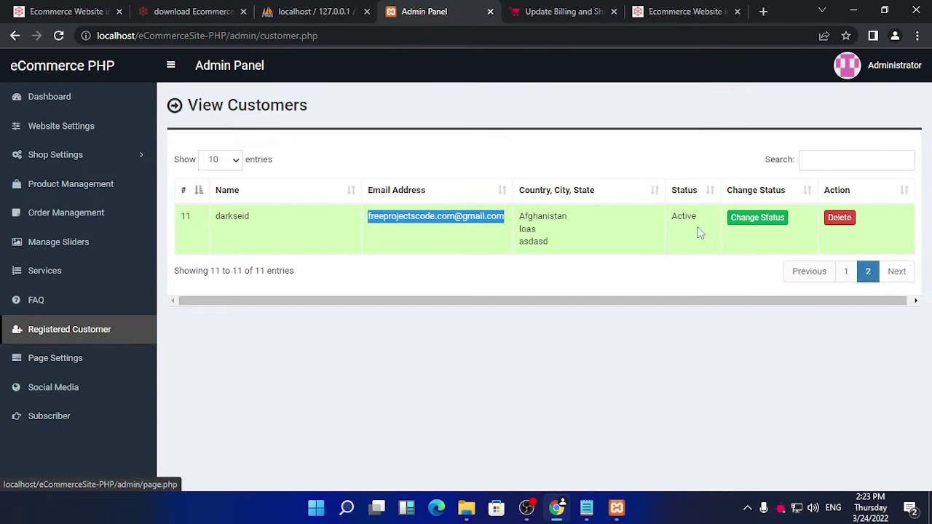
# Step: Choose marriott_logo.png as the new banner image in the About Us page settings
pyautogui.click(118, 361)
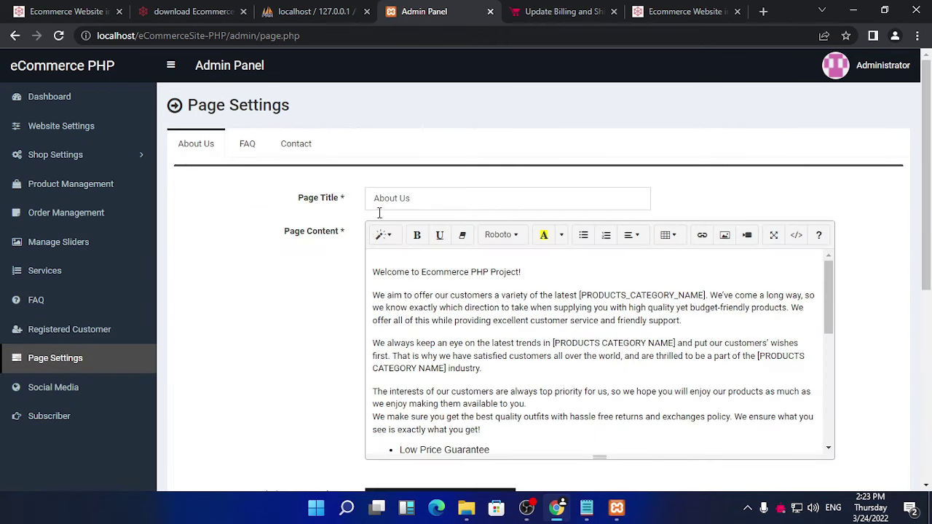
pyautogui.scroll(-3, 480, 298)
pyautogui.scroll(-2, 603, 363)
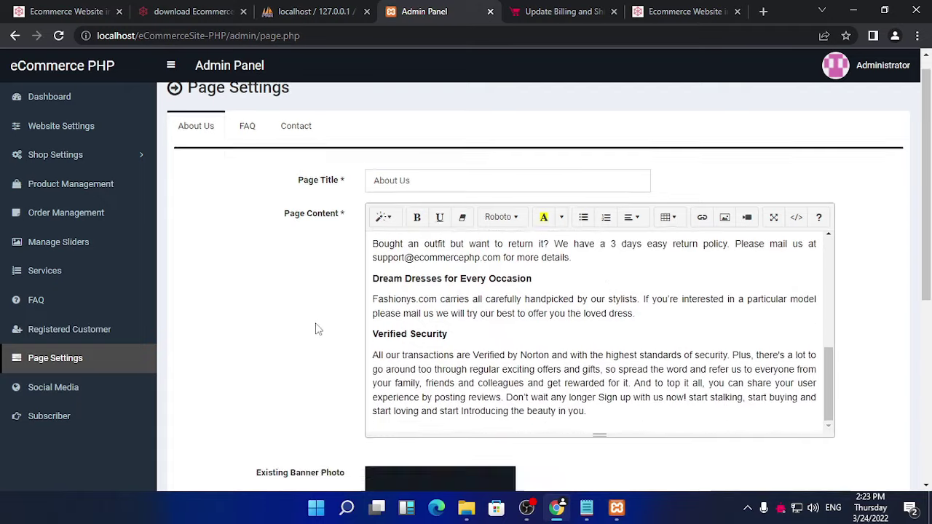
pyautogui.scroll(-3, 316, 328)
pyautogui.scroll(-2, 316, 328)
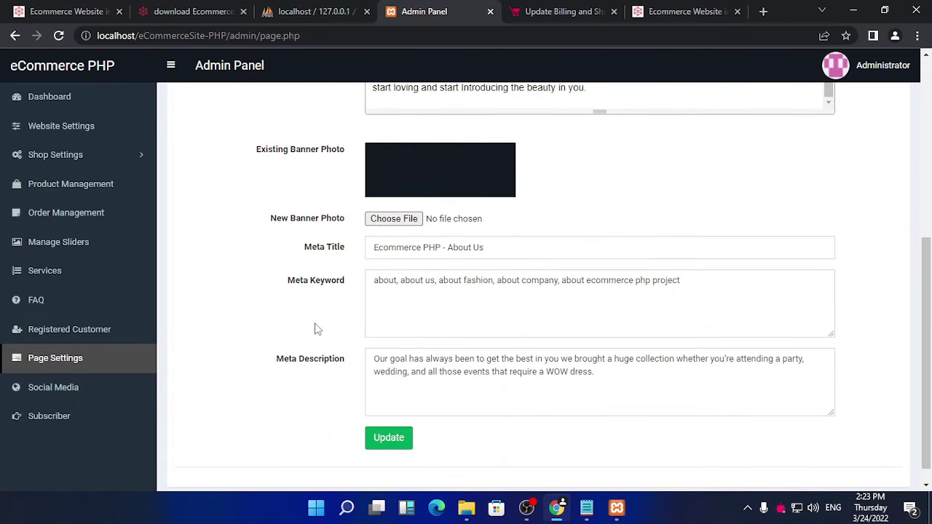
pyautogui.click(391, 219)
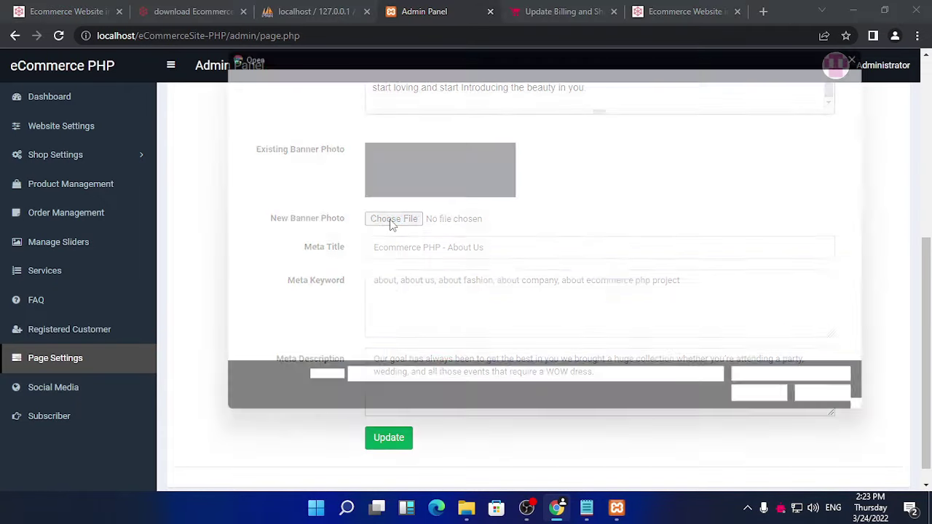
pyautogui.click(412, 342)
pyautogui.click(779, 407)
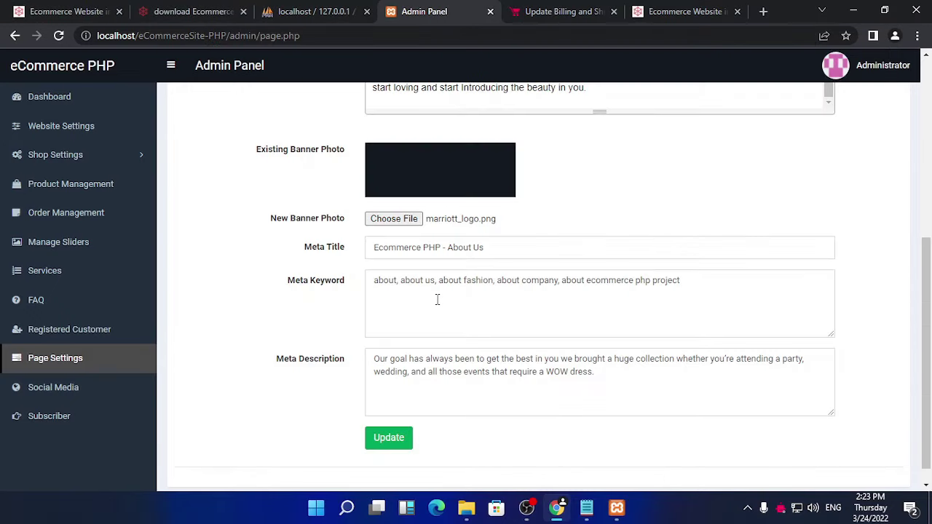
# Step: Save the About Us settings and view the updated About Us page on the storefront
pyautogui.click(388, 438)
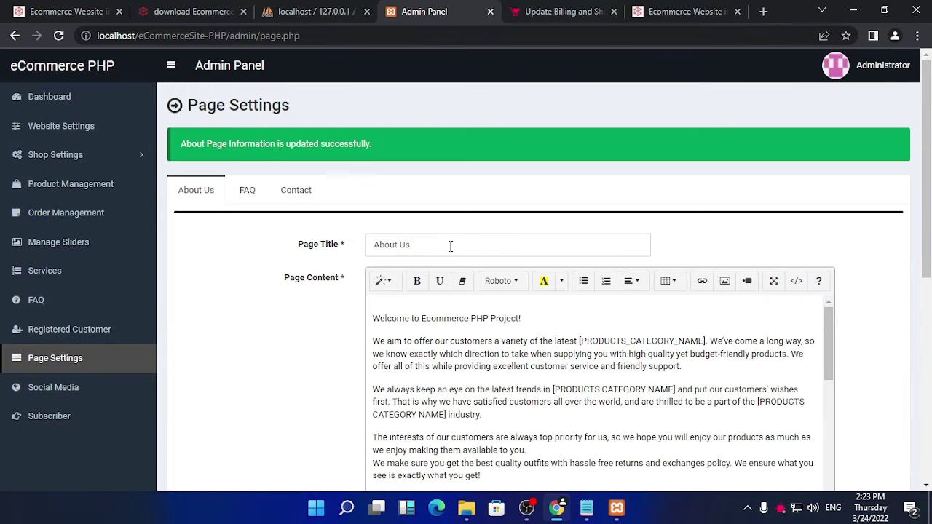
pyautogui.click(546, 13)
pyautogui.click(490, 153)
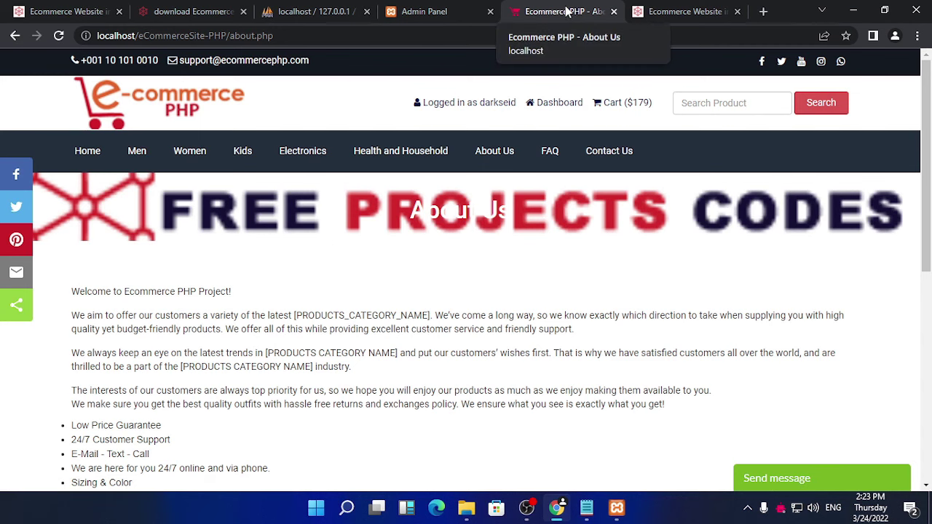
# Step: Check the About Us settings form, whose existing banner is now the Free Projects Codes image
pyautogui.click(444, 11)
pyautogui.scroll(-2, 466, 238)
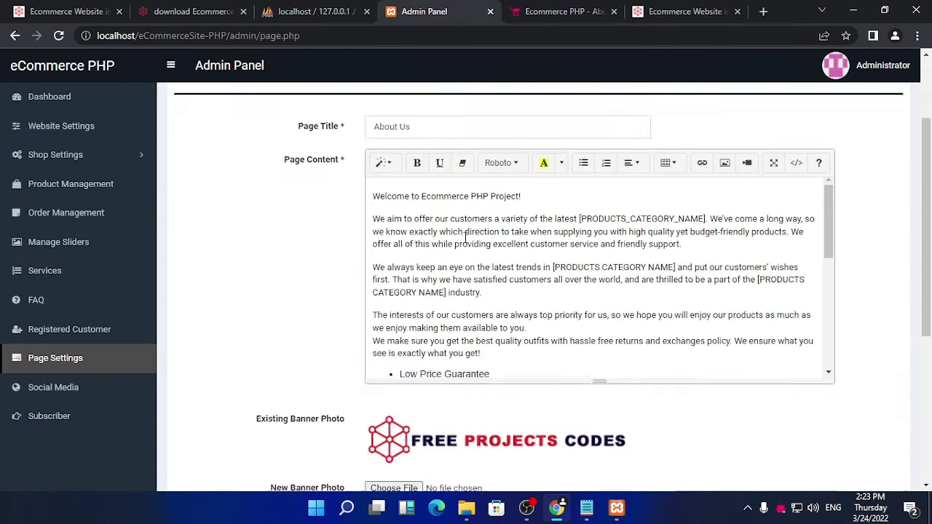
pyautogui.scroll(-4, 466, 238)
pyautogui.scroll(4, 464, 240)
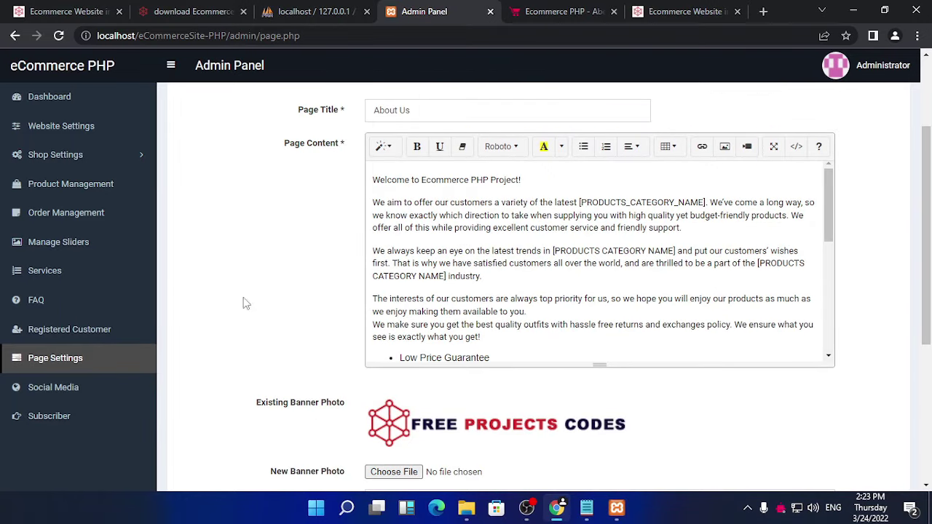
pyautogui.scroll(2, 287, 273)
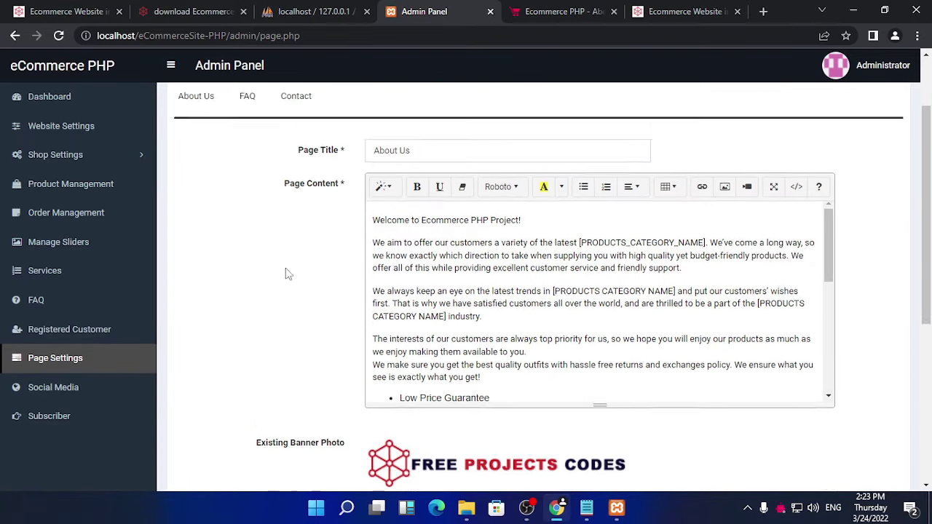